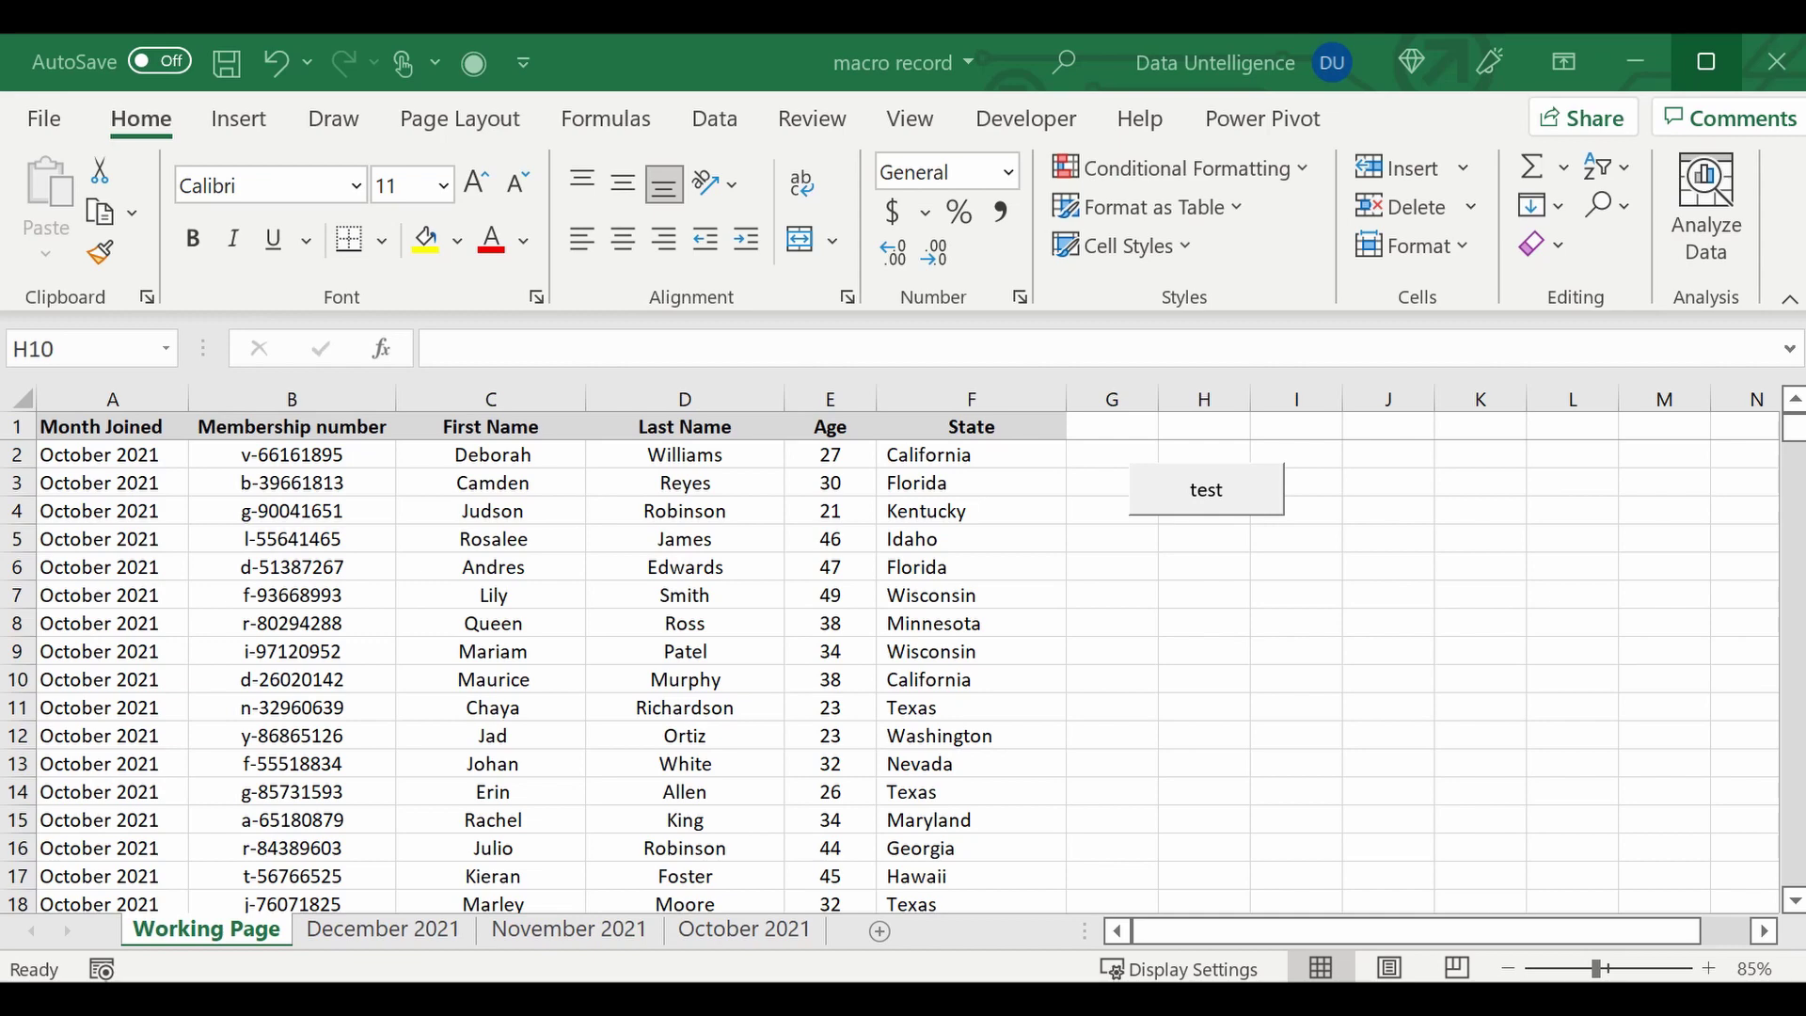
Select a first-name cell in the October member data and scroll through the records.
left_click(291, 594)
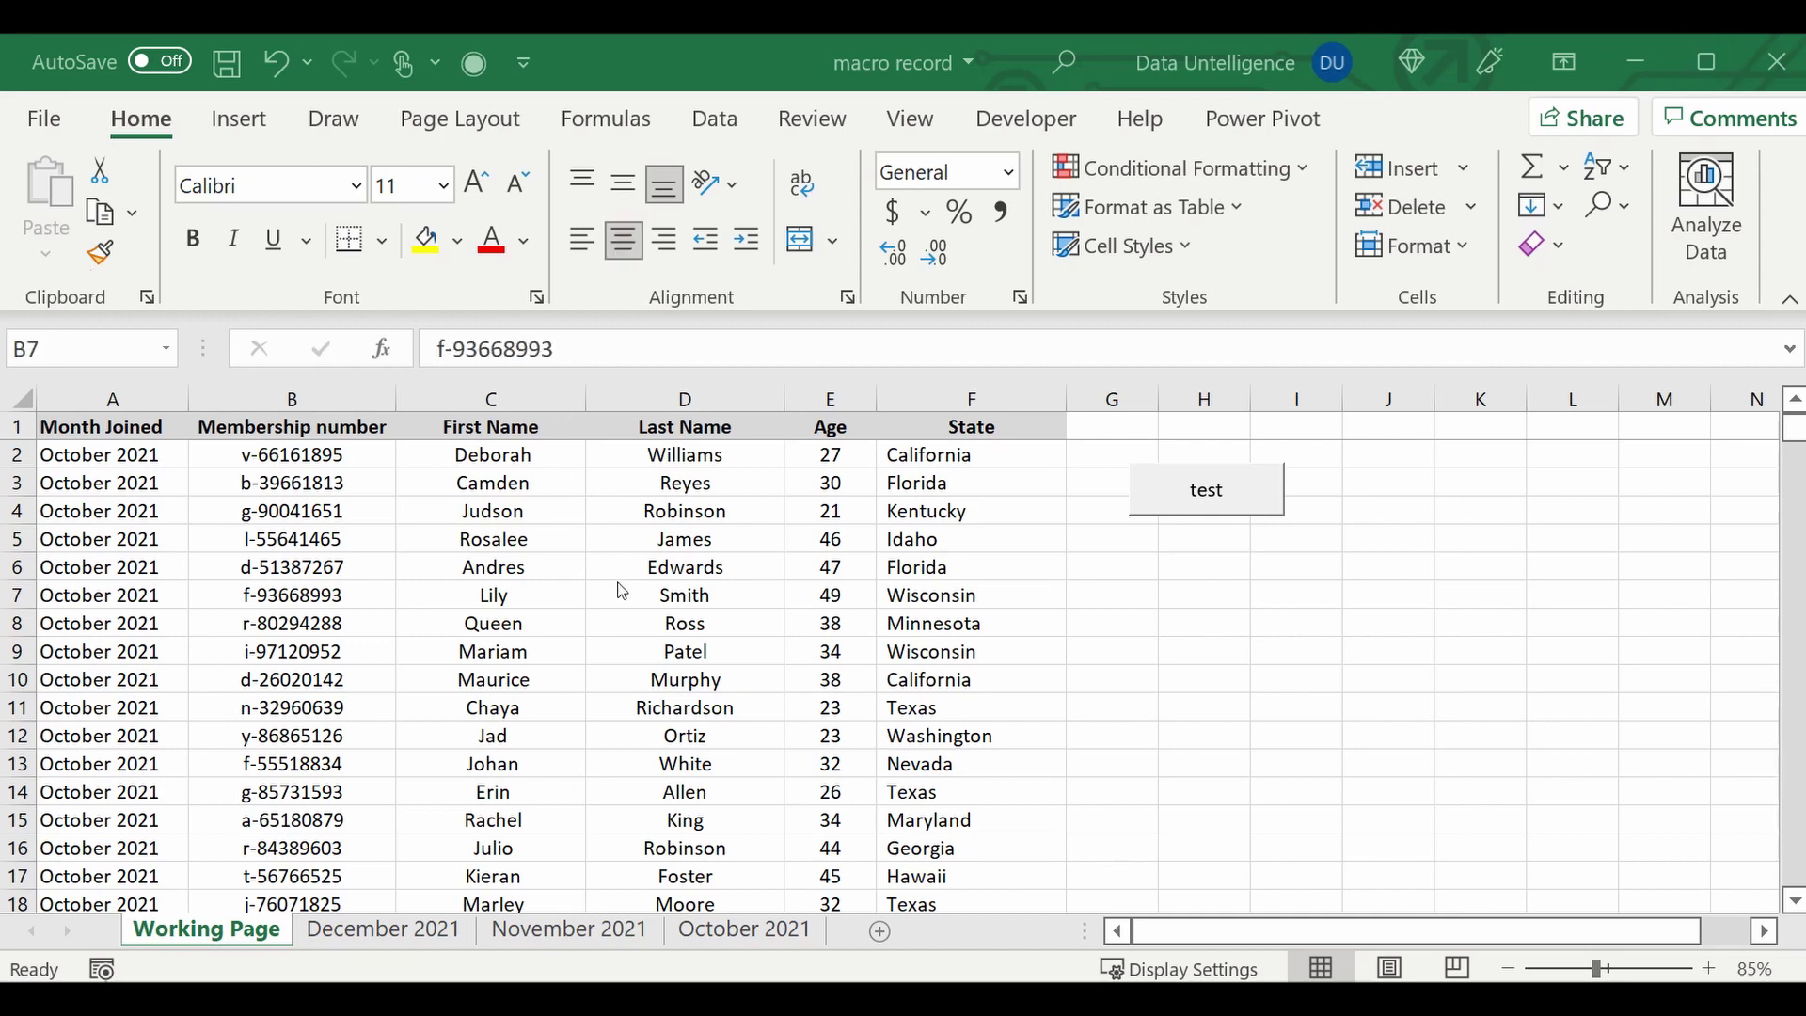
left_click(439, 544)
scroll(453, 639, "down", 14)
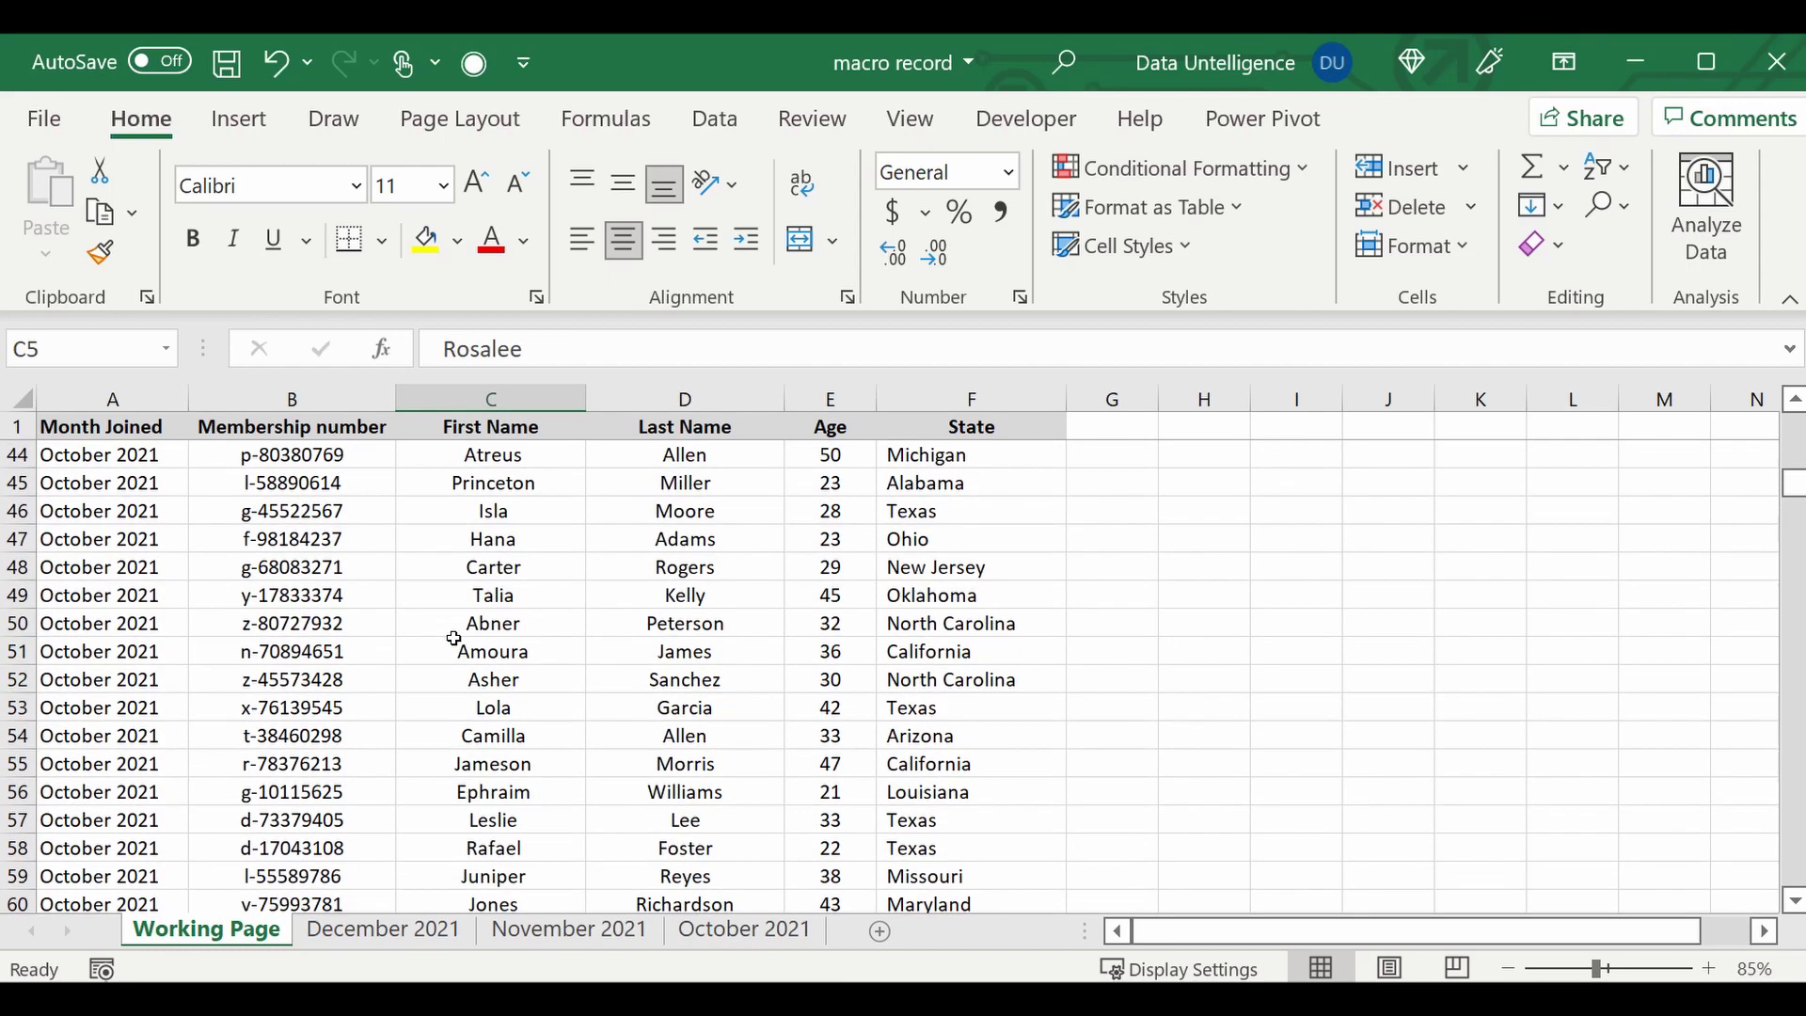
scroll(452, 639, "down", 9)
scroll(453, 638, "up", 19)
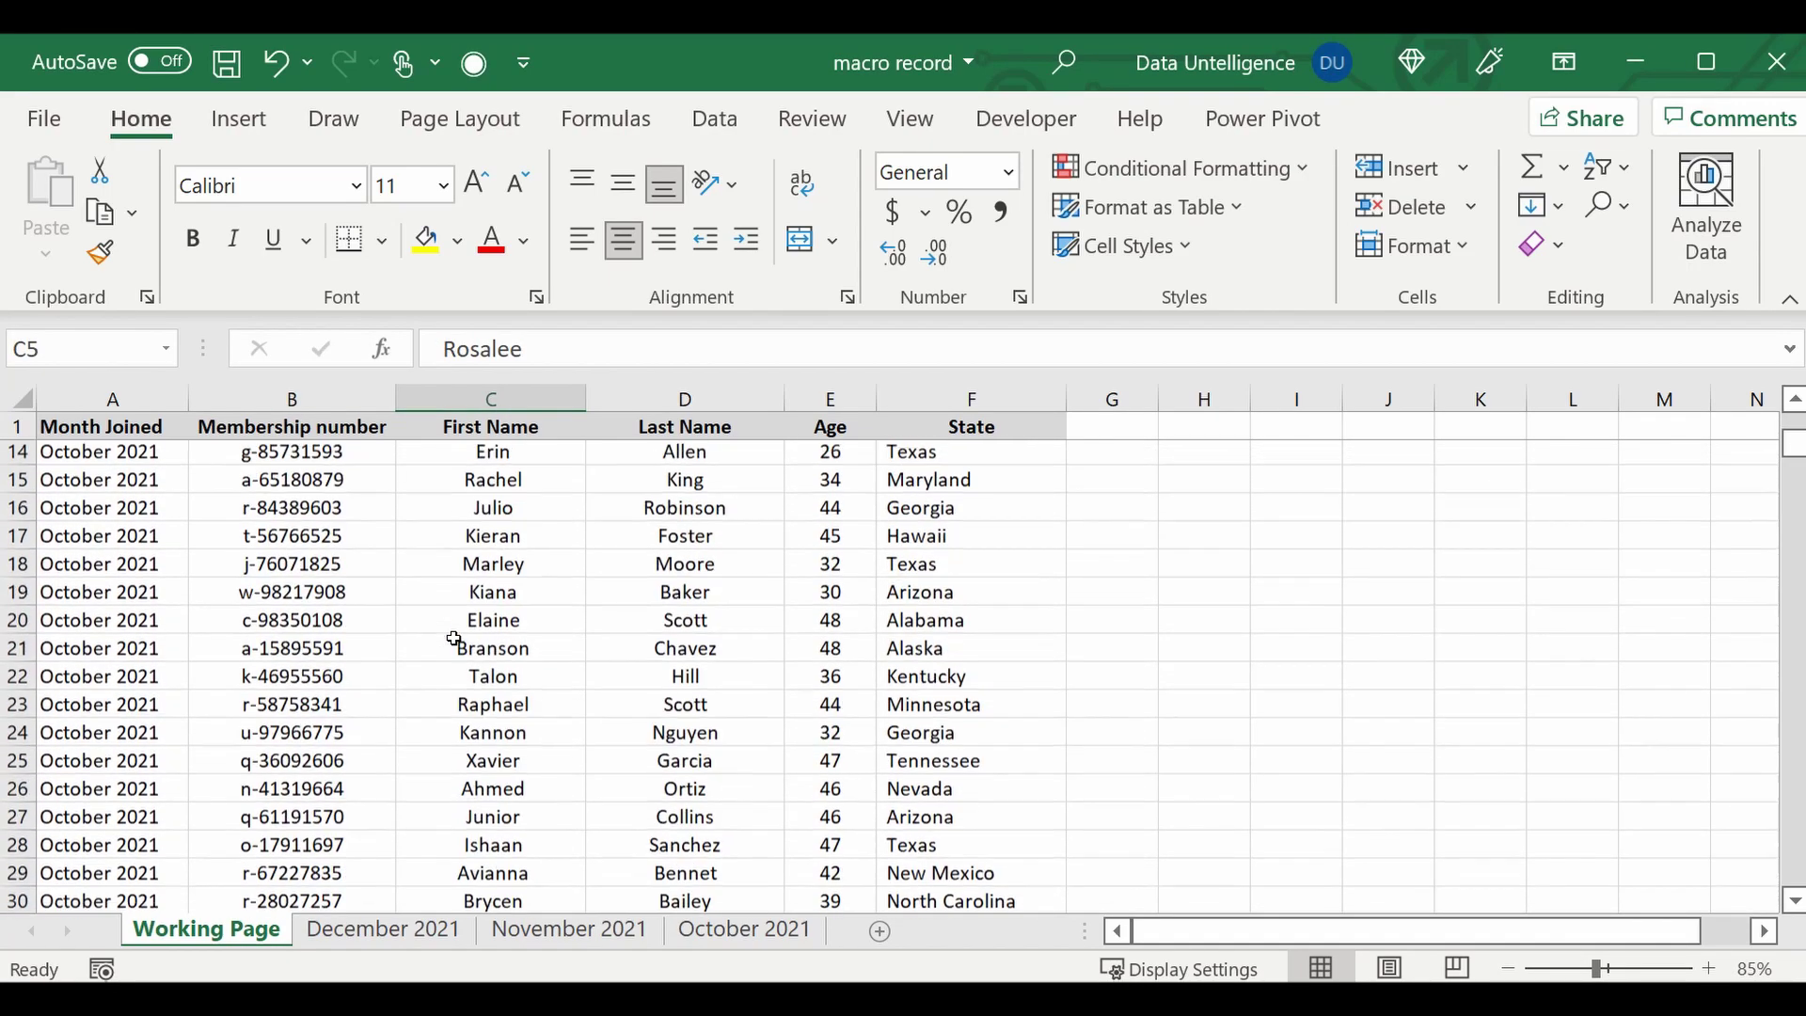
scroll(452, 639, "up", 4)
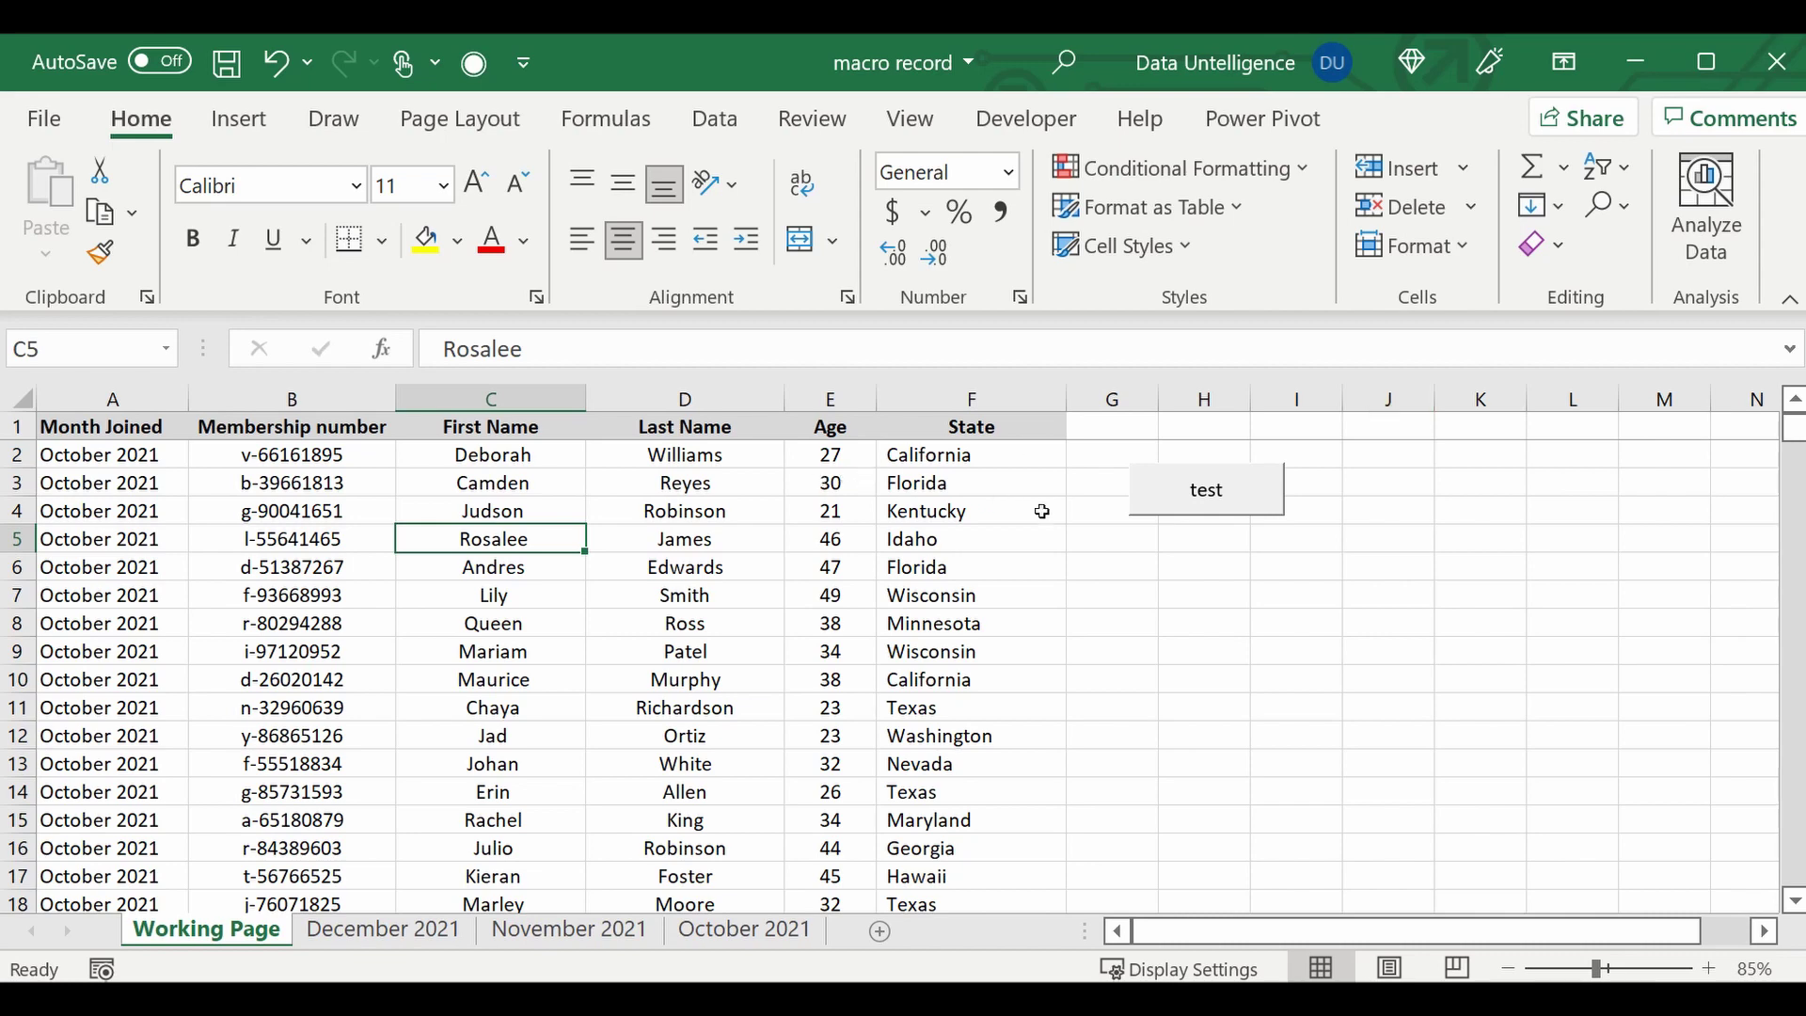
Run the test macro to build the State/Count summary in J:K, then move to the November 2021 sheet.
left_click(1163, 503)
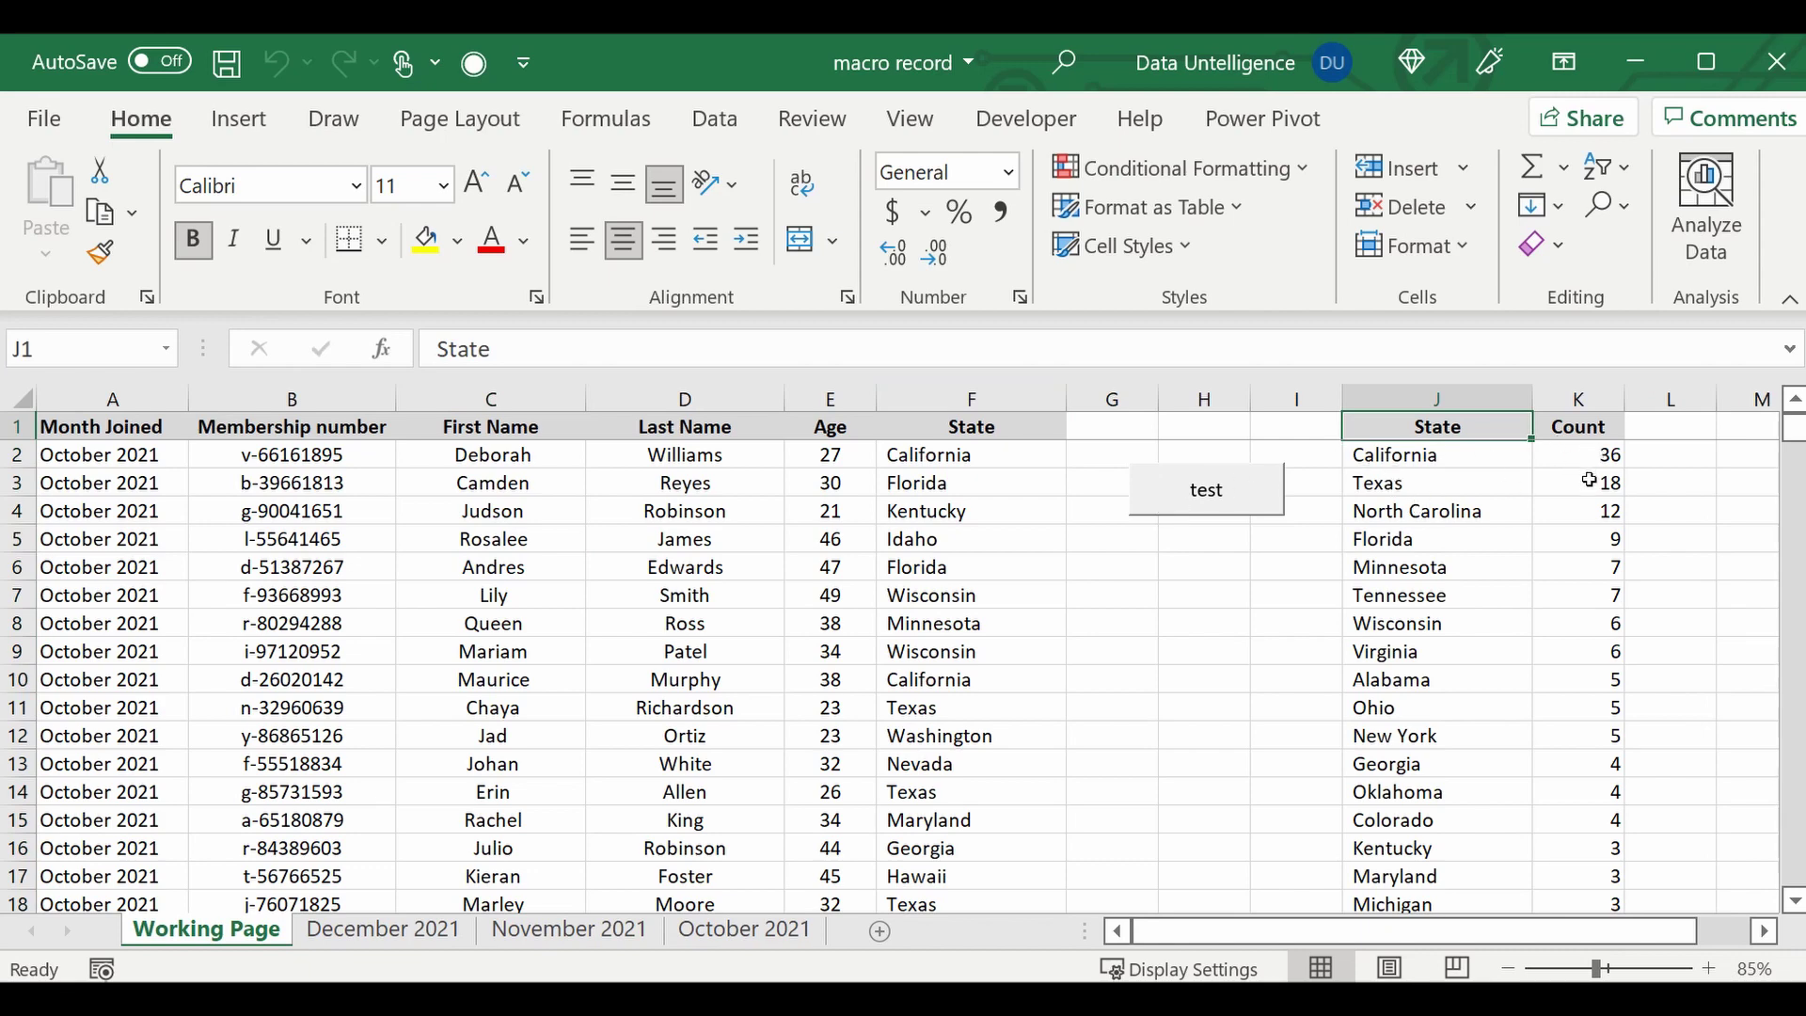
left_click(1482, 488)
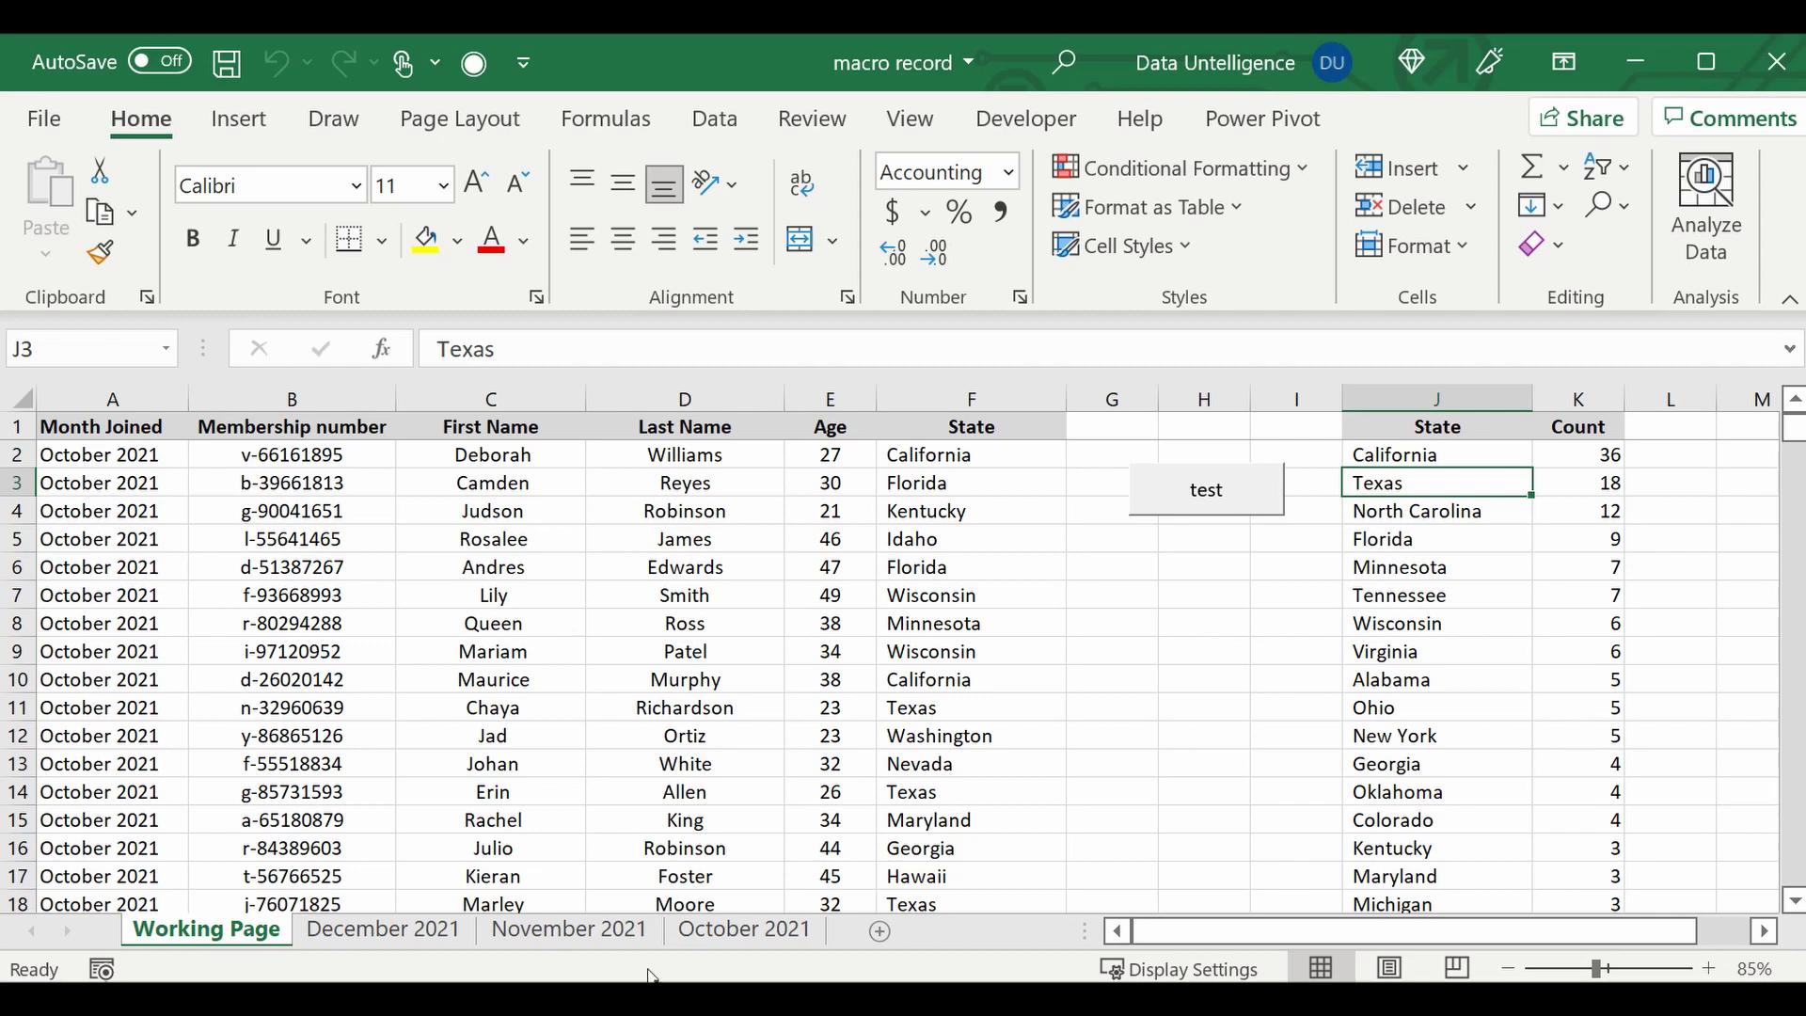
left_click(561, 936)
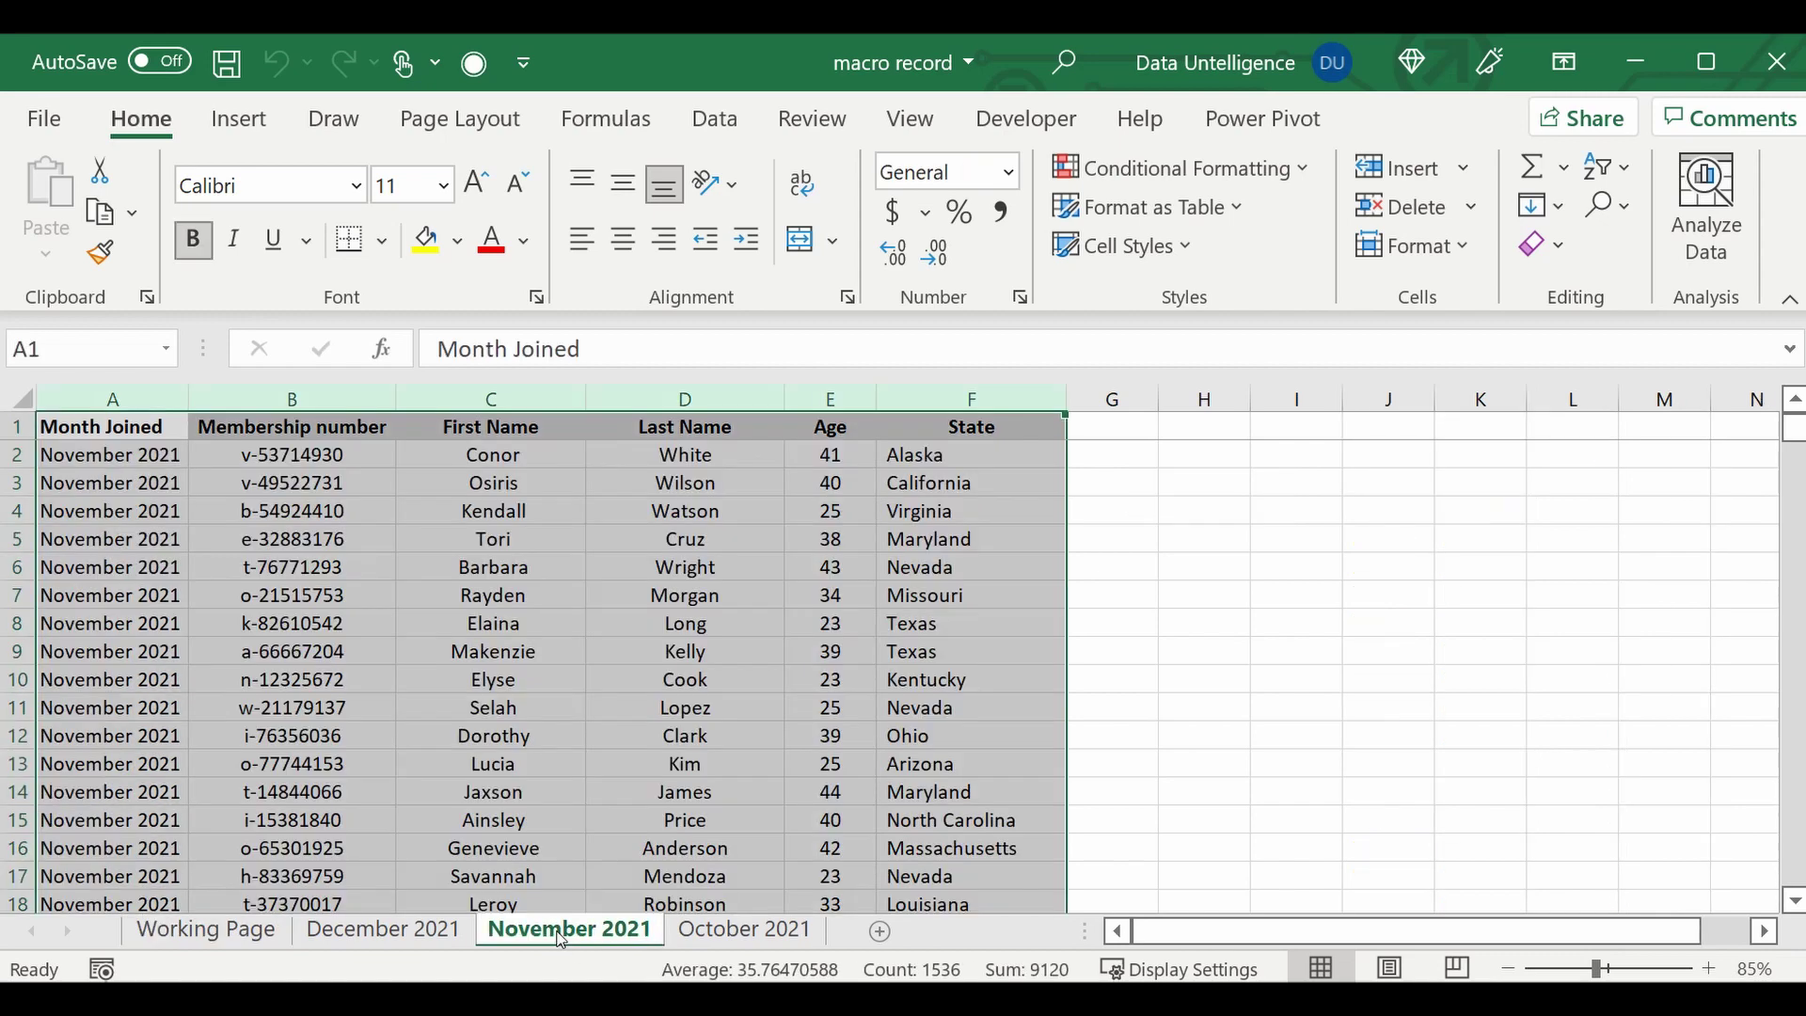
Copy columns A–F of the November 2021 sheet.
right_click(155, 523)
left_click(287, 437)
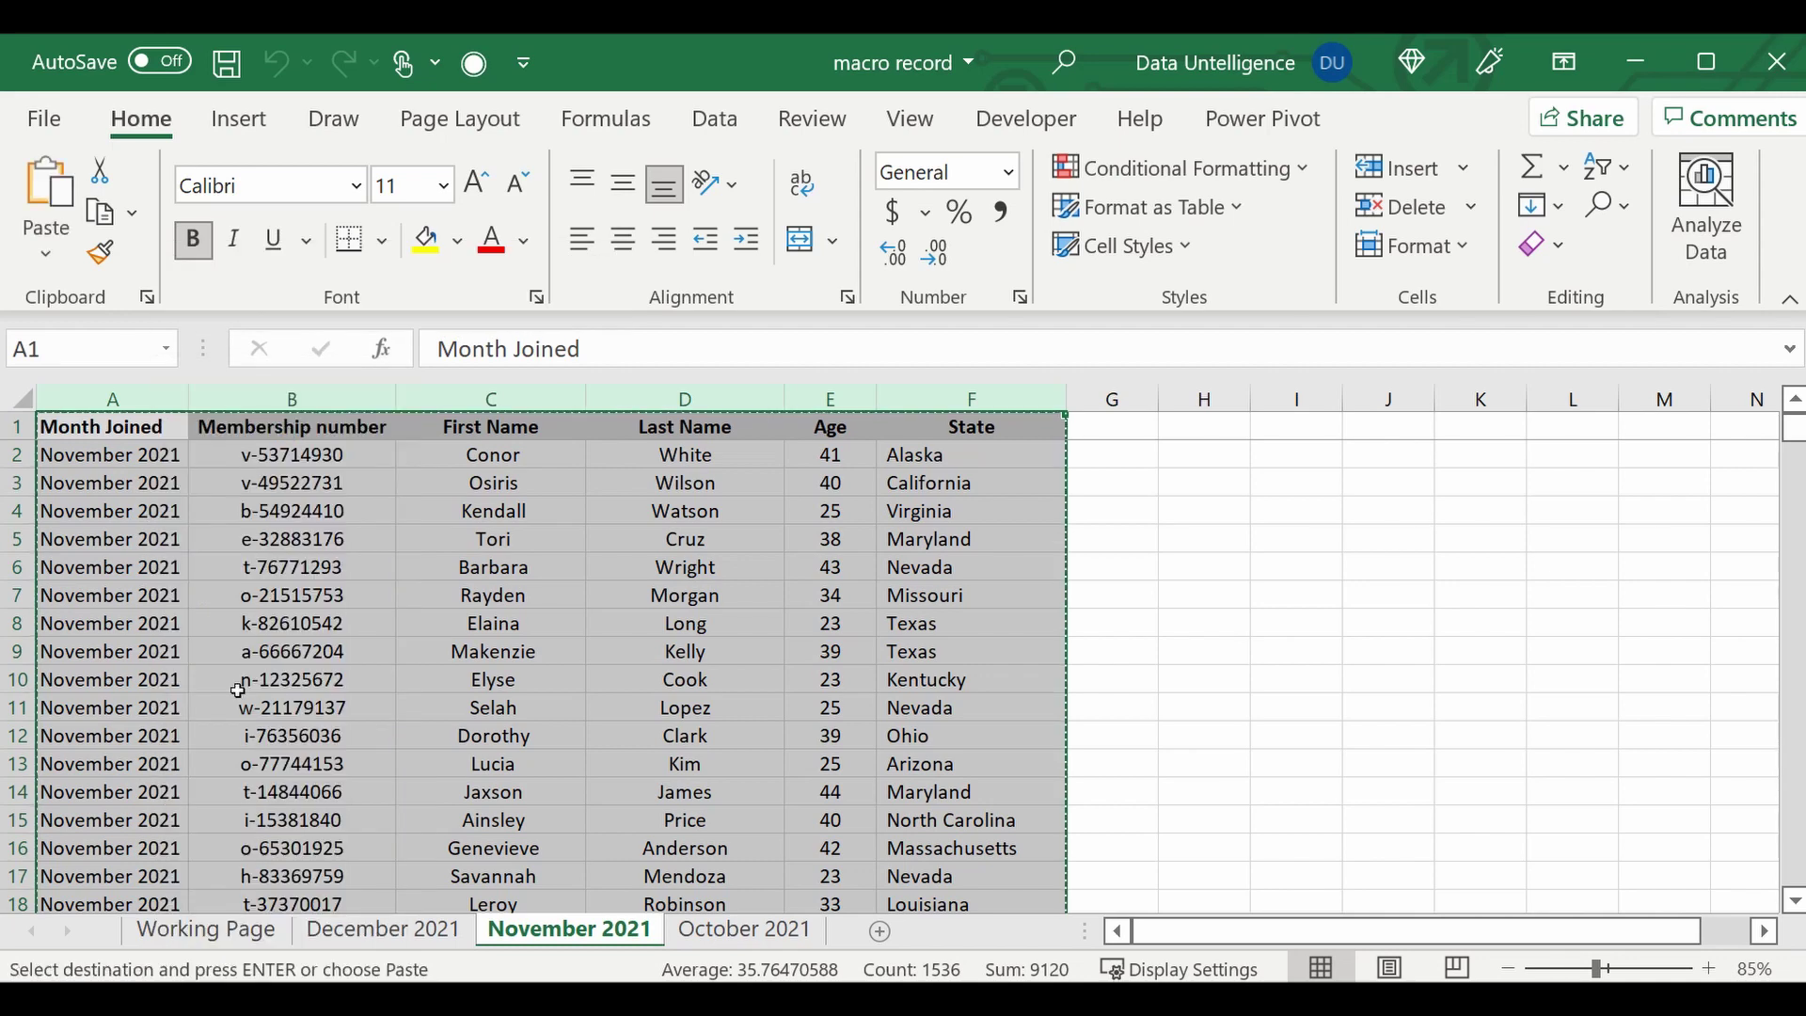
left_click(206, 931)
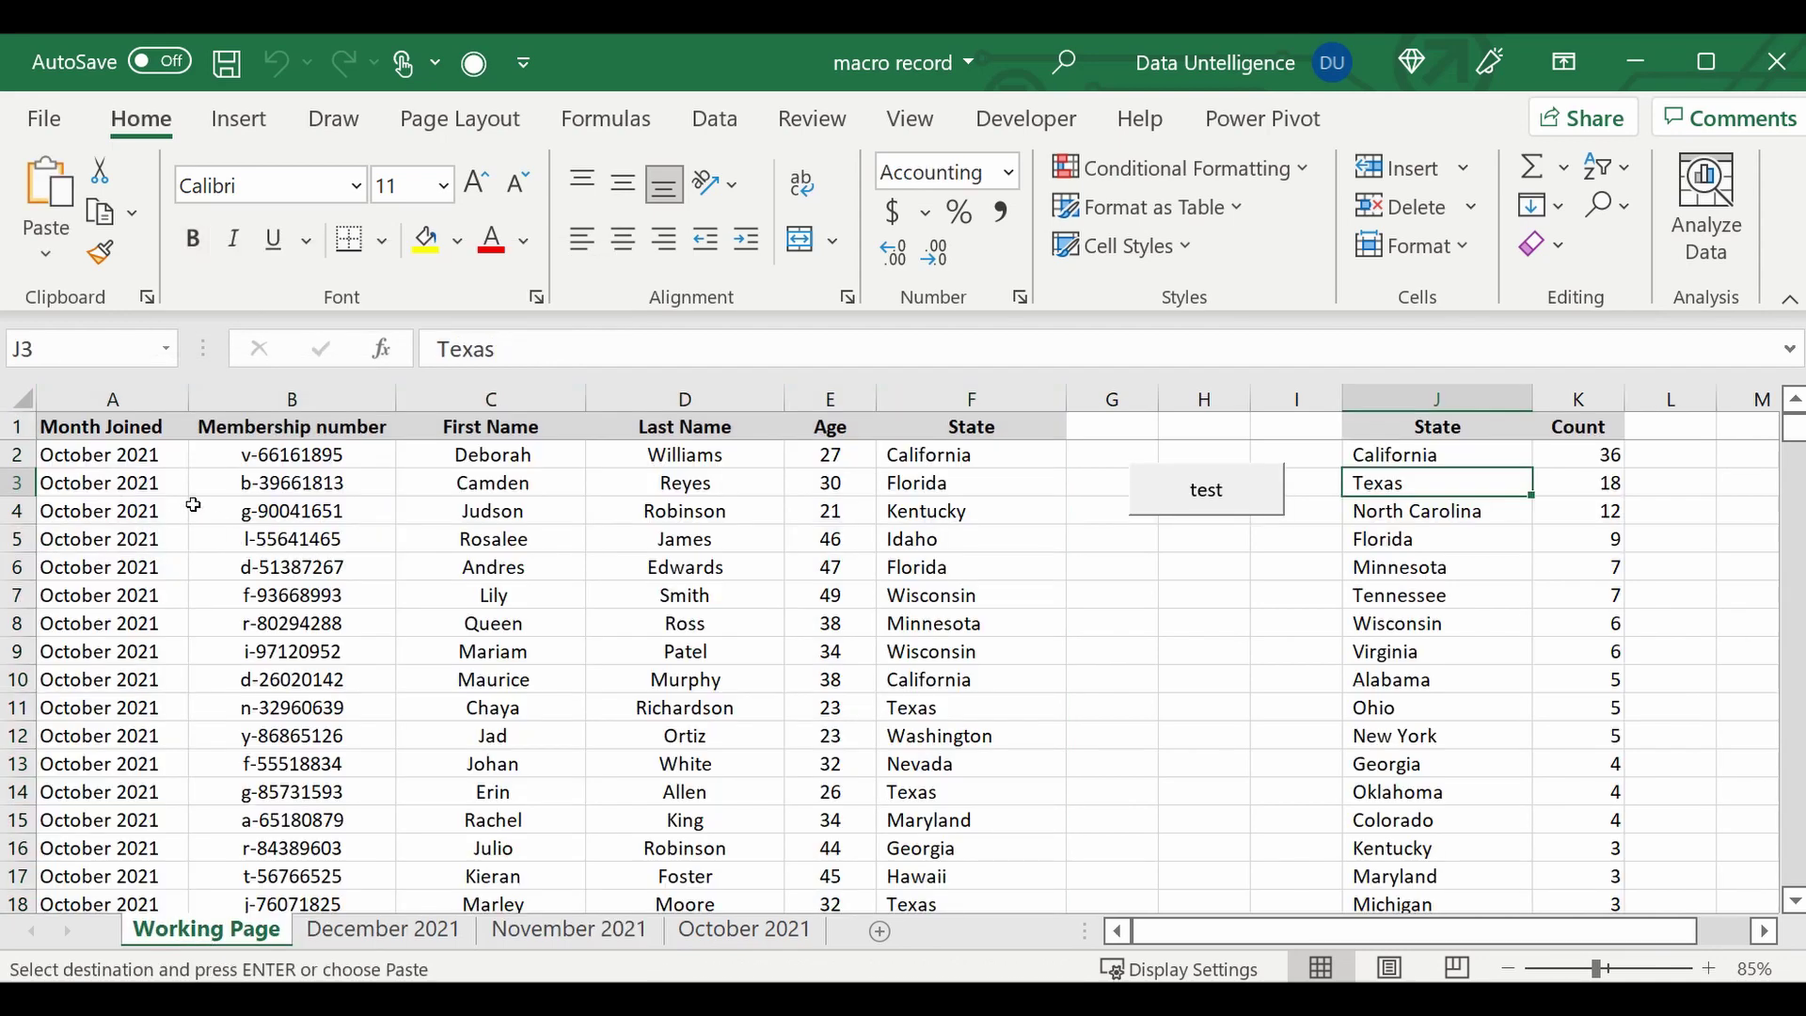
Paste the November data at Working Page A1 and rerun the test macro to refresh the summary.
left_click(80, 425)
right_click(80, 426)
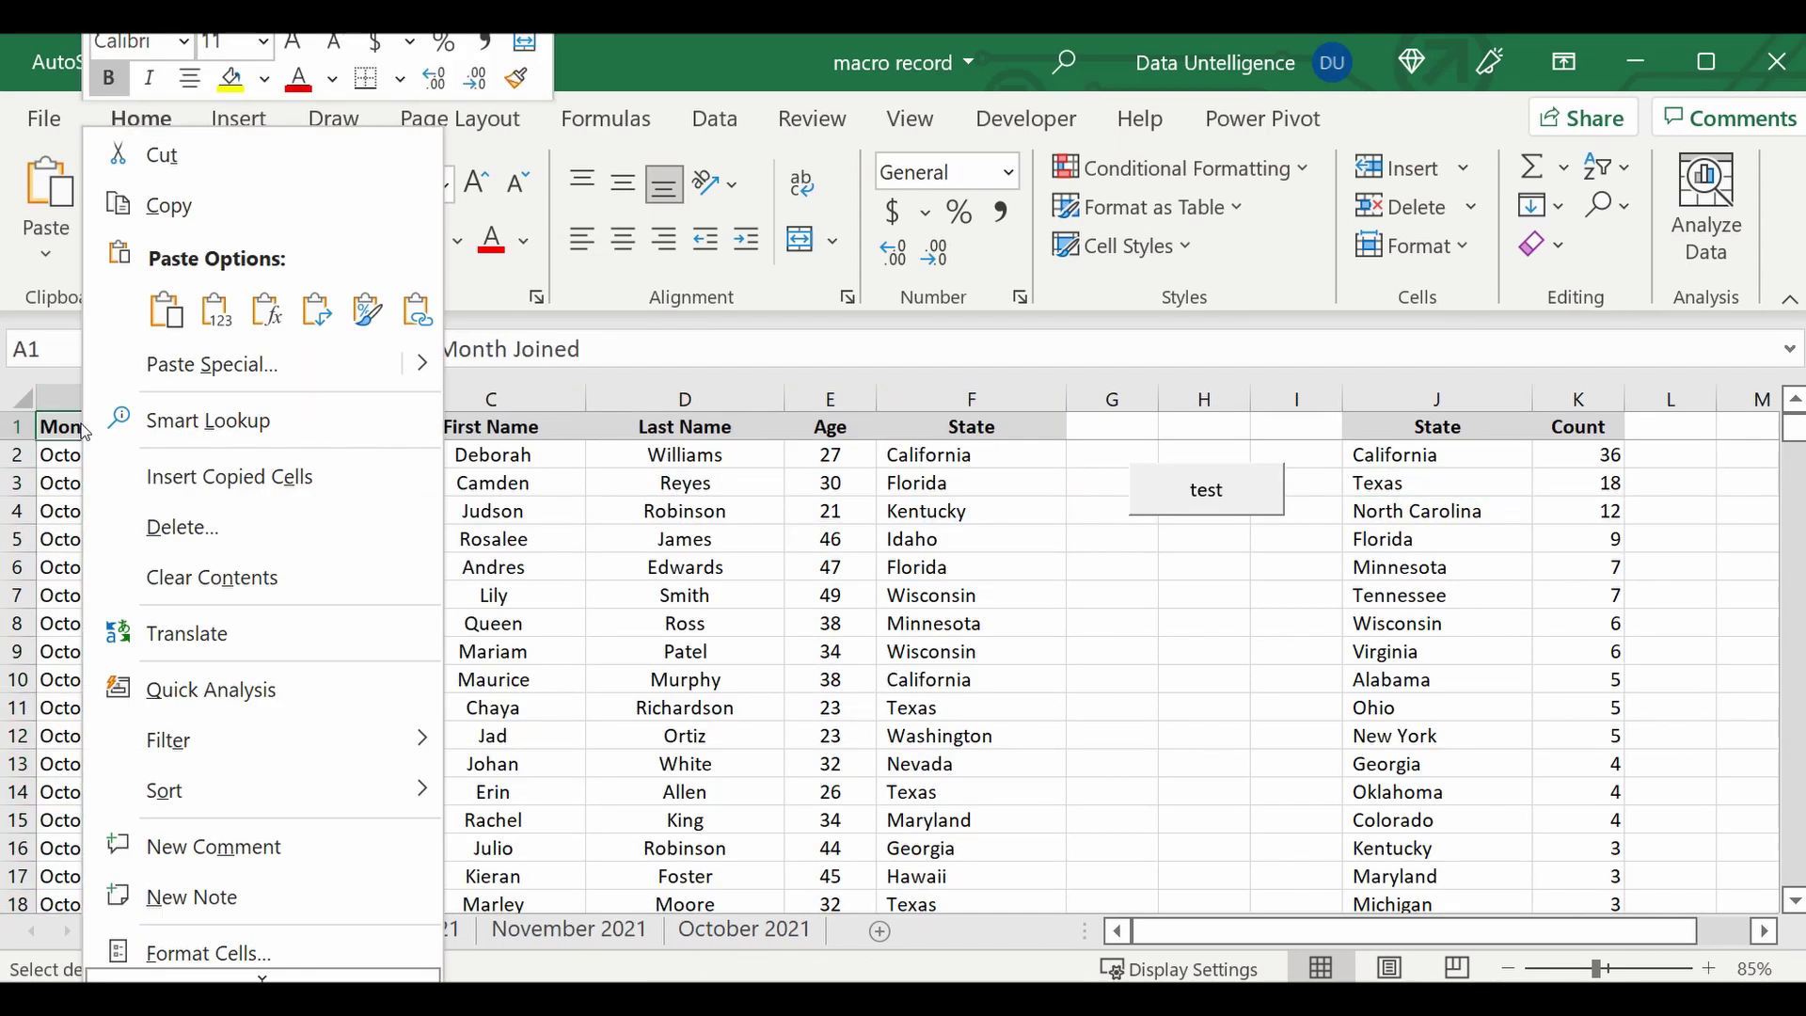
left_click(165, 308)
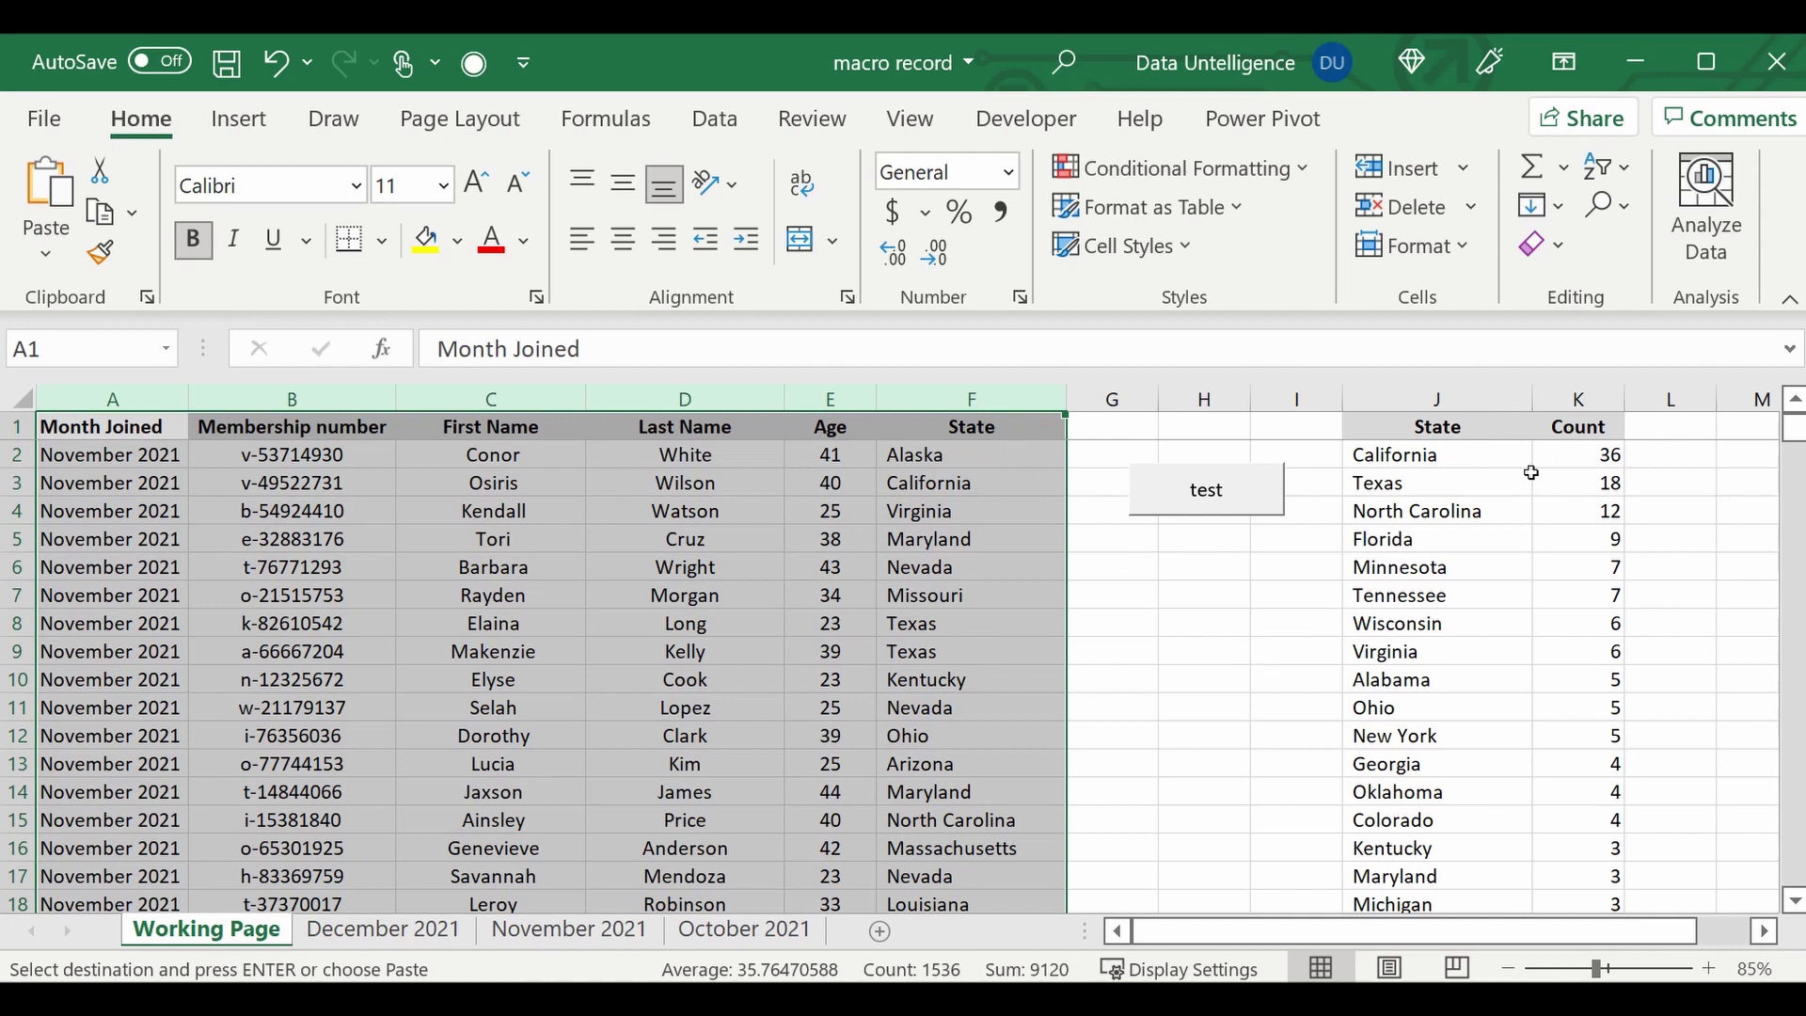
left_click(1180, 628)
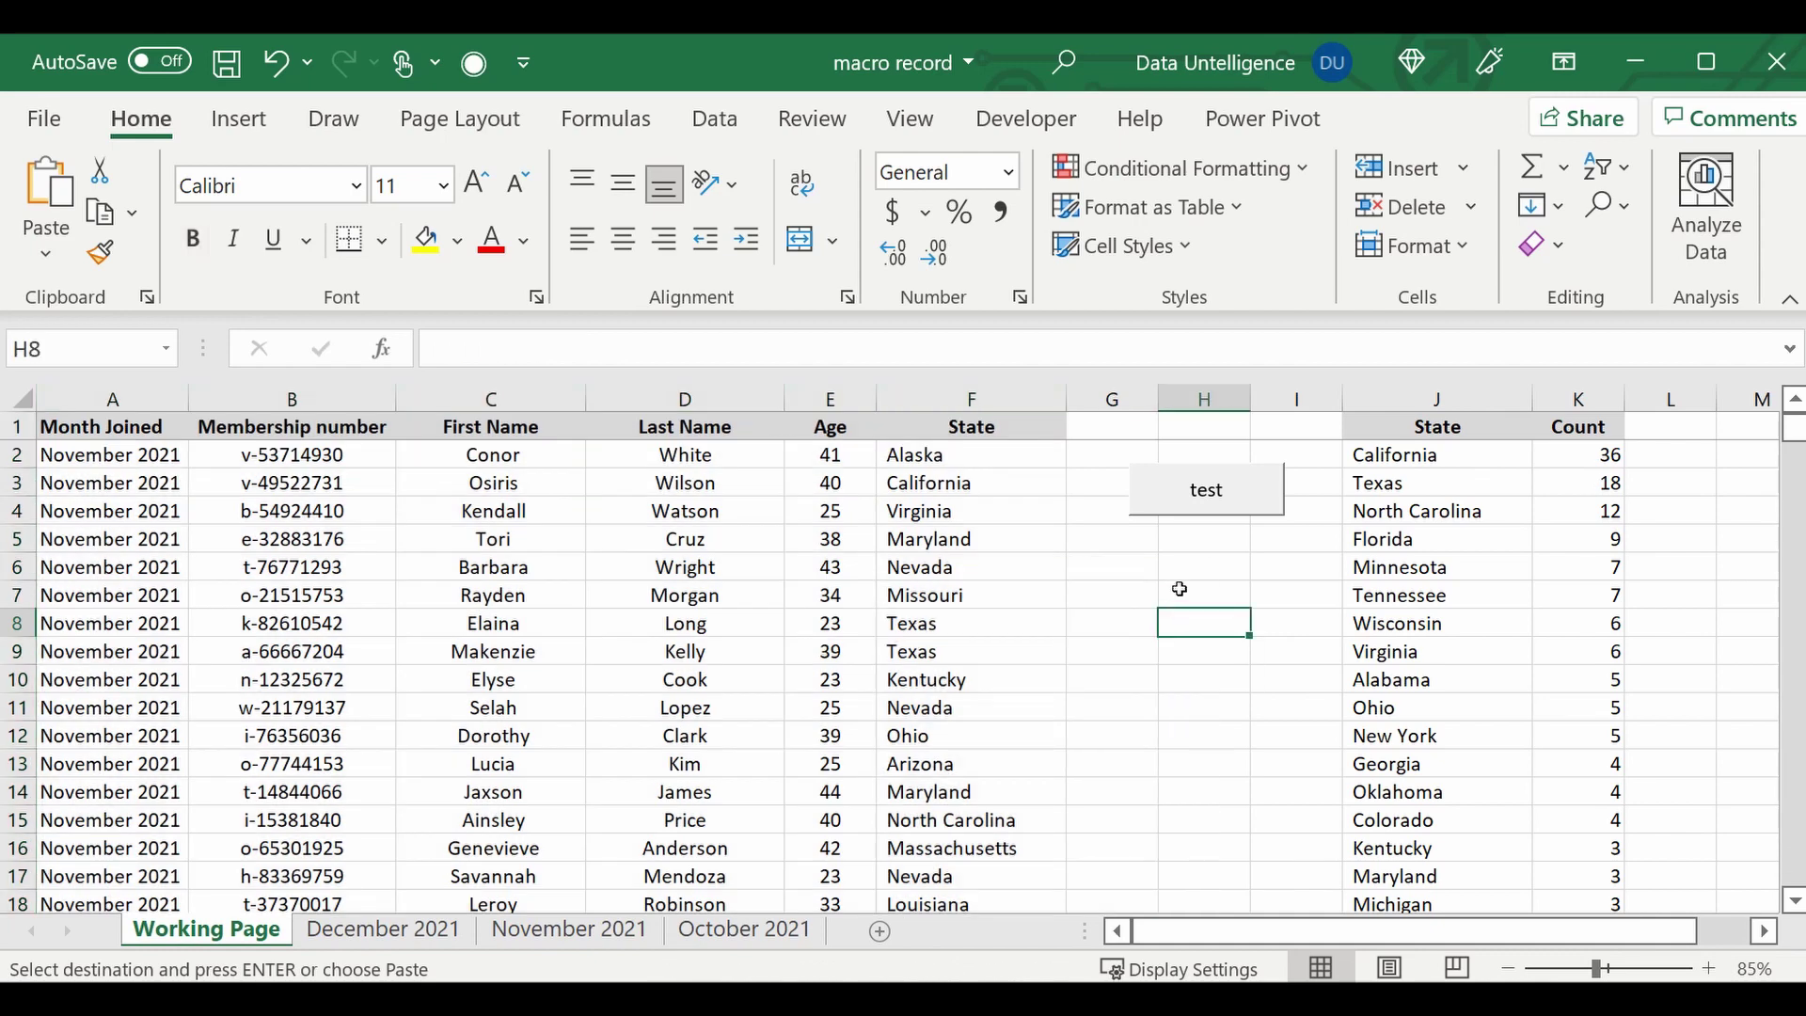
left_click(1167, 496)
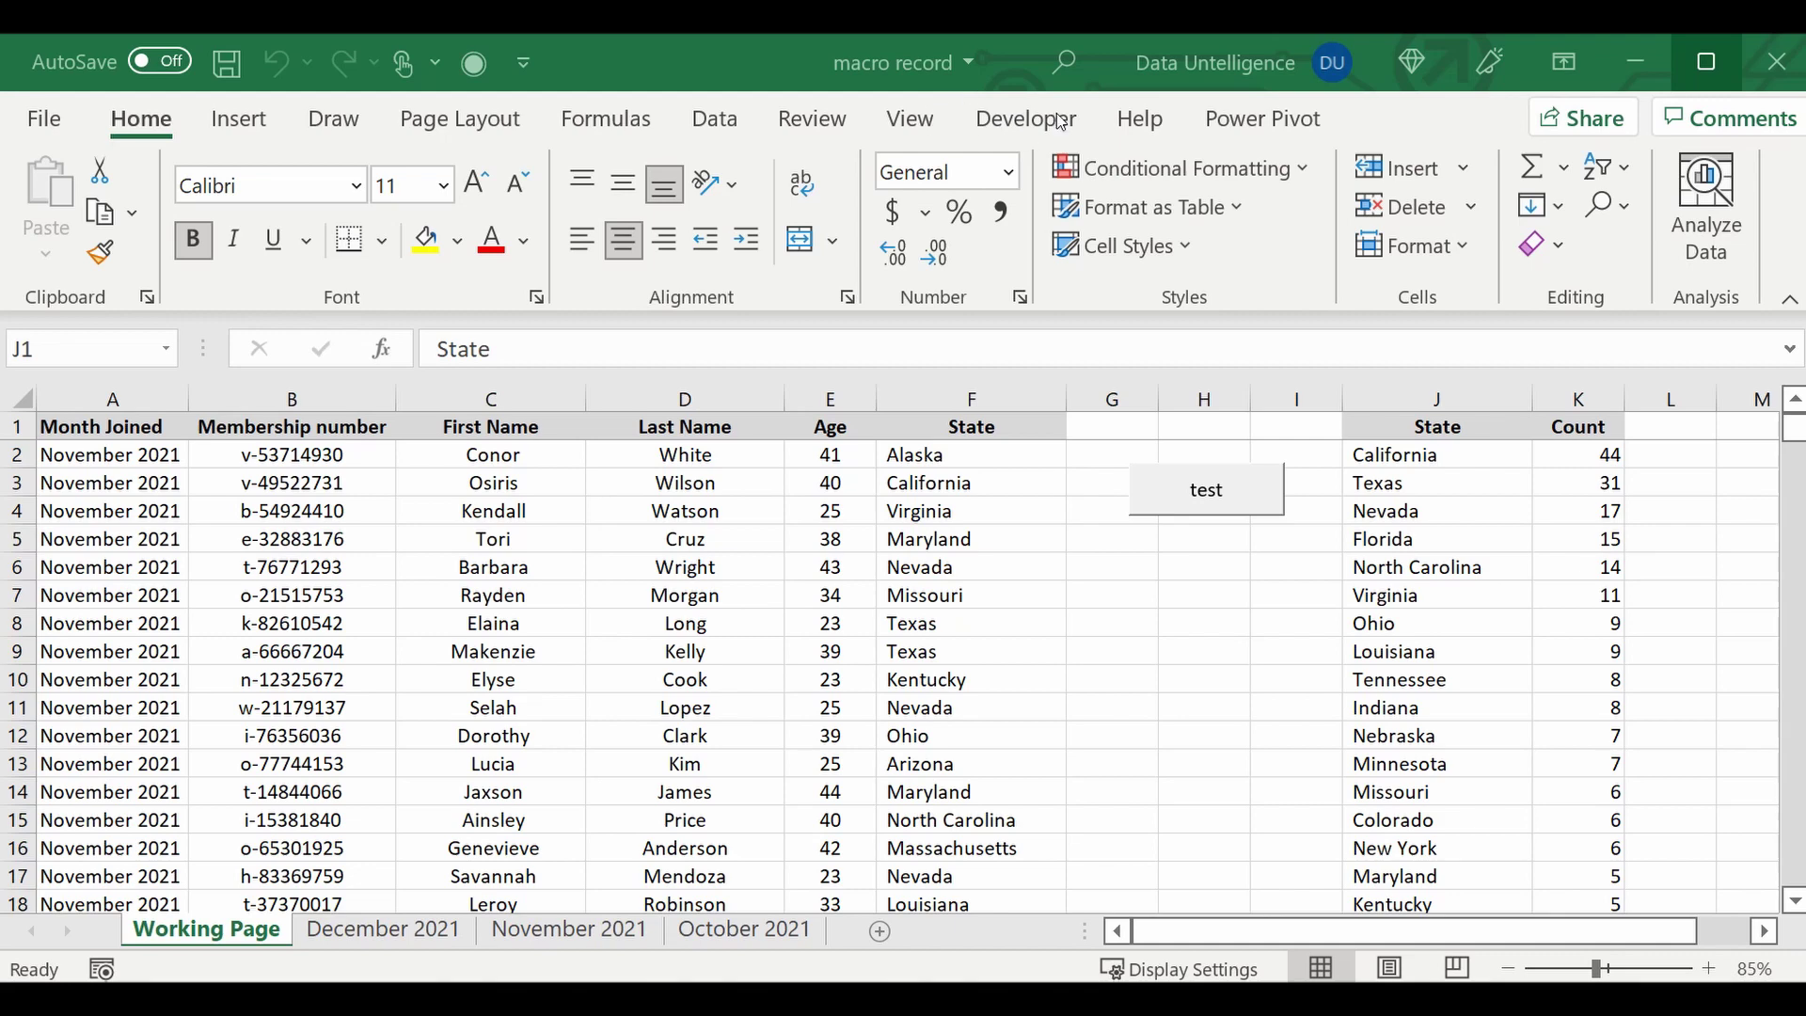
left_click(42, 120)
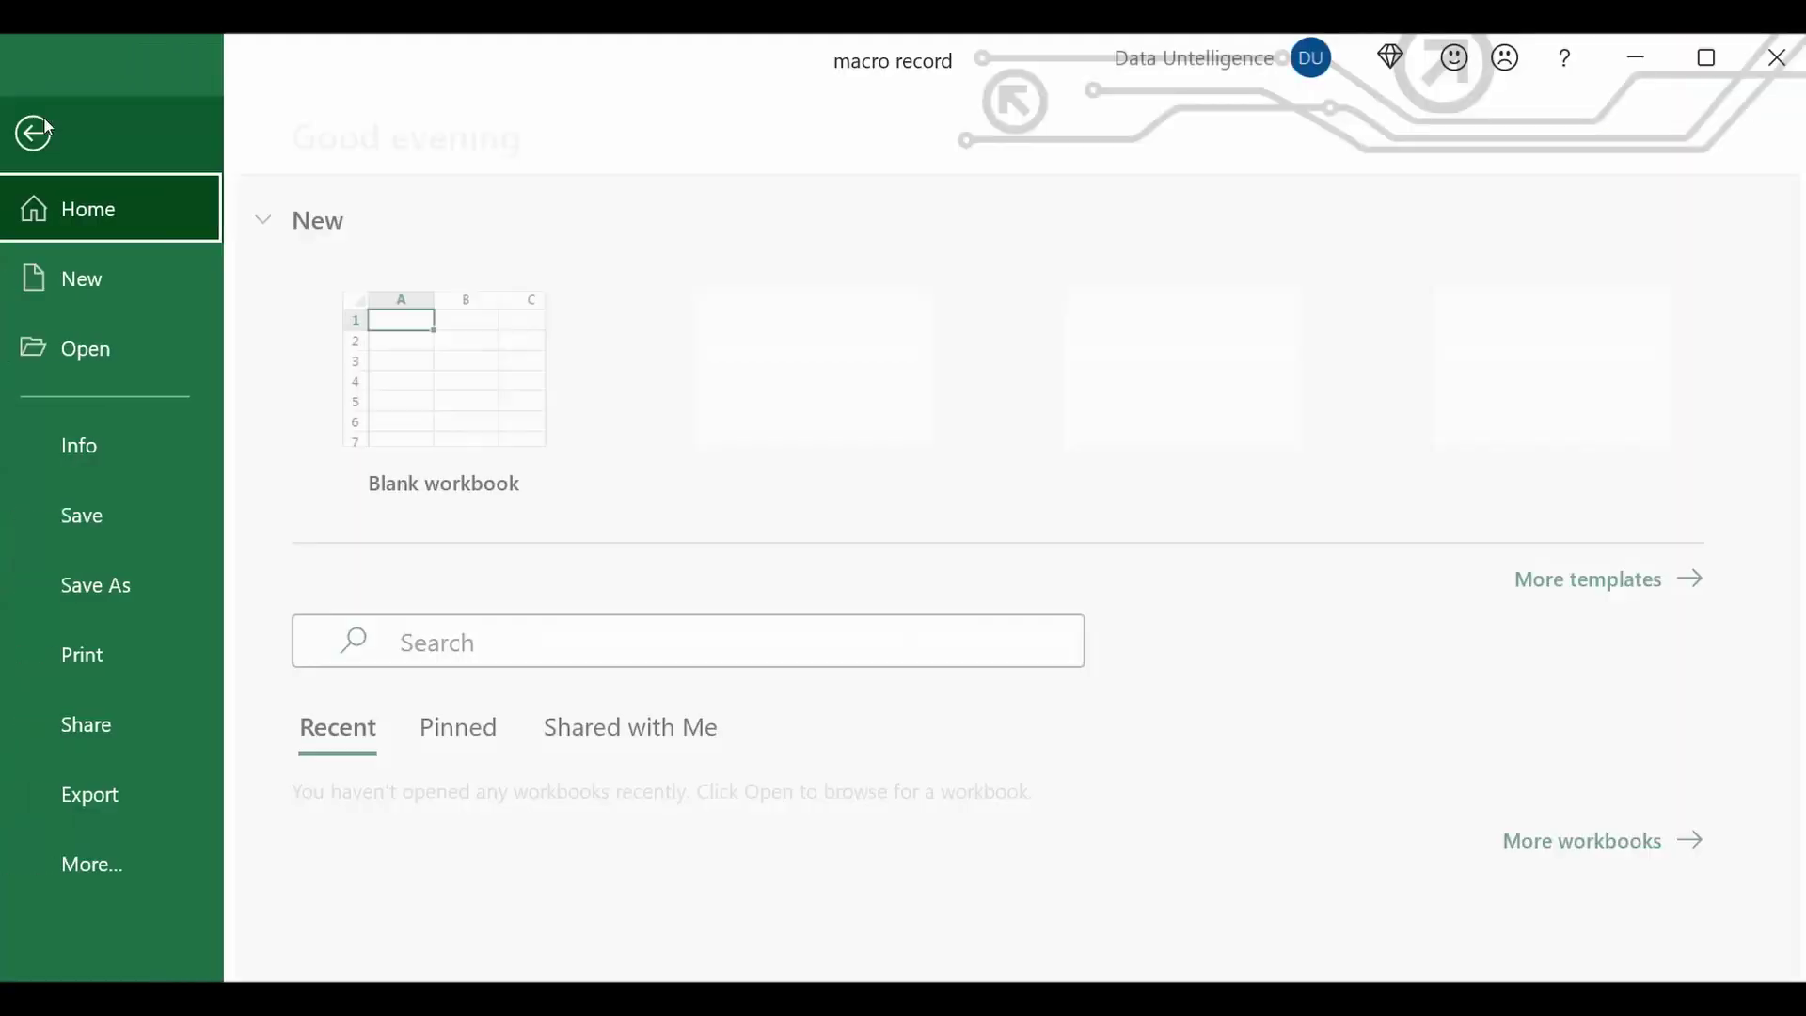
left_click(118, 863)
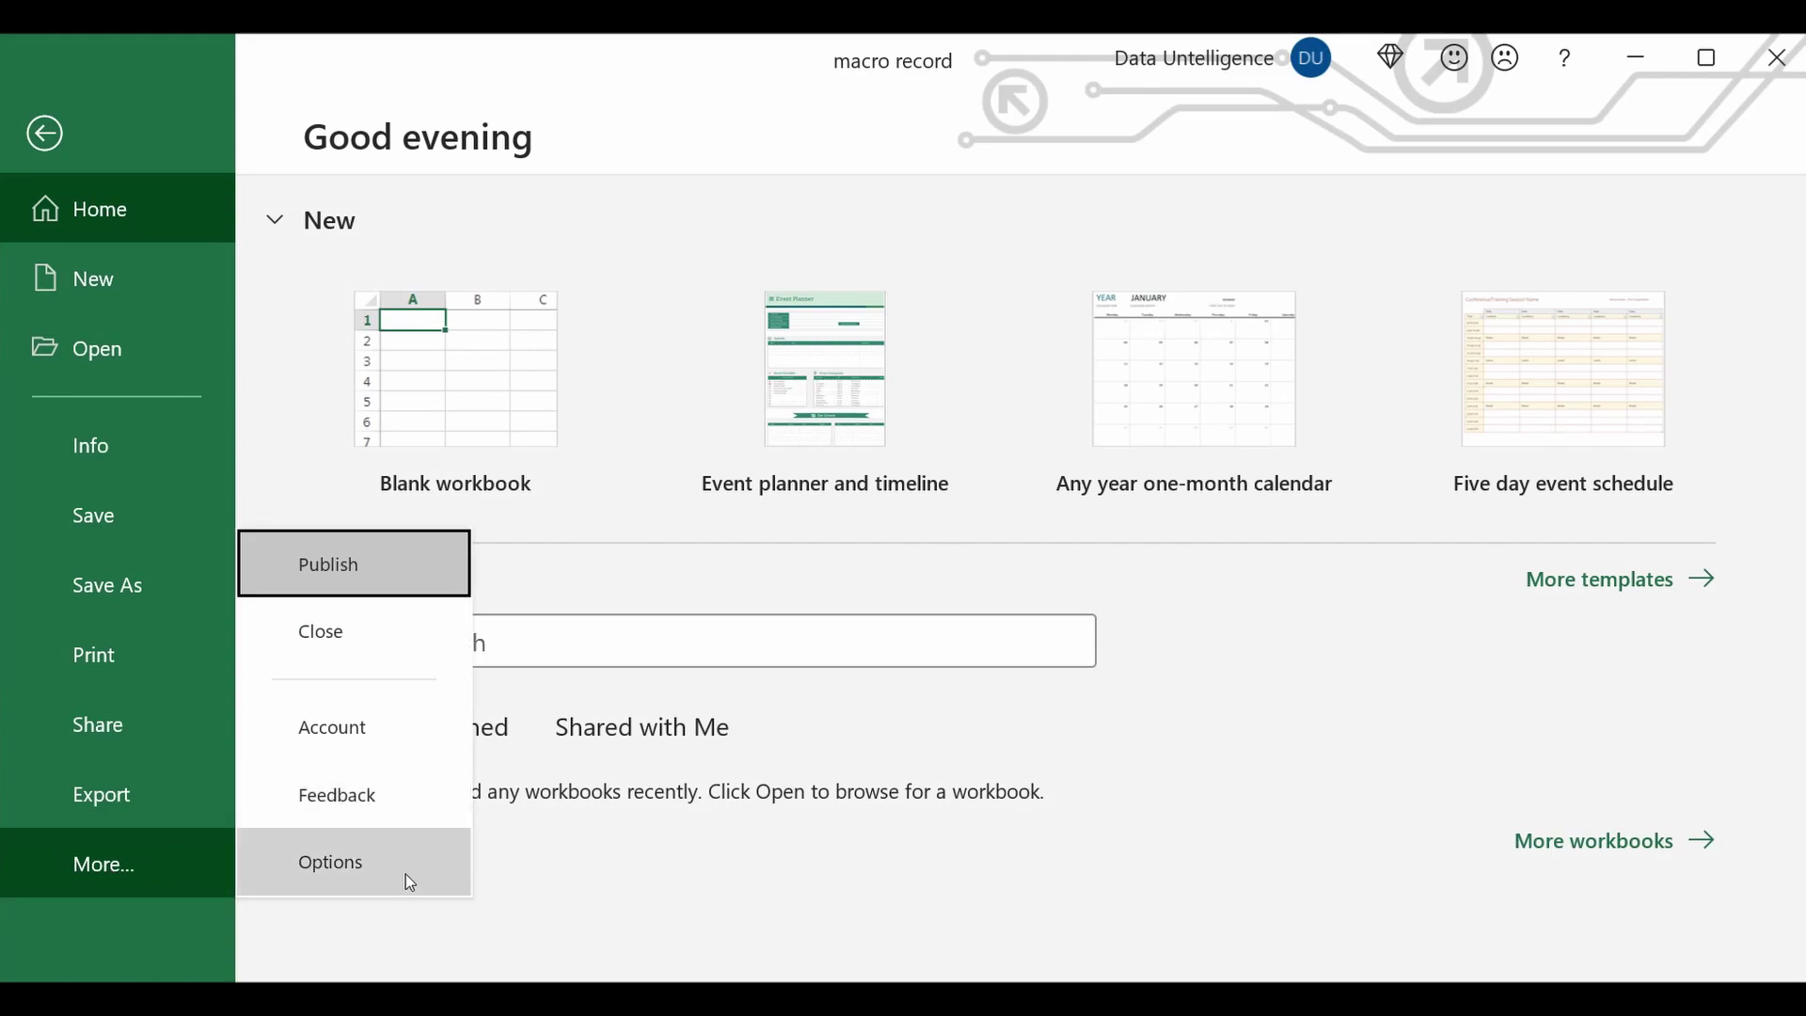
left_click(408, 875)
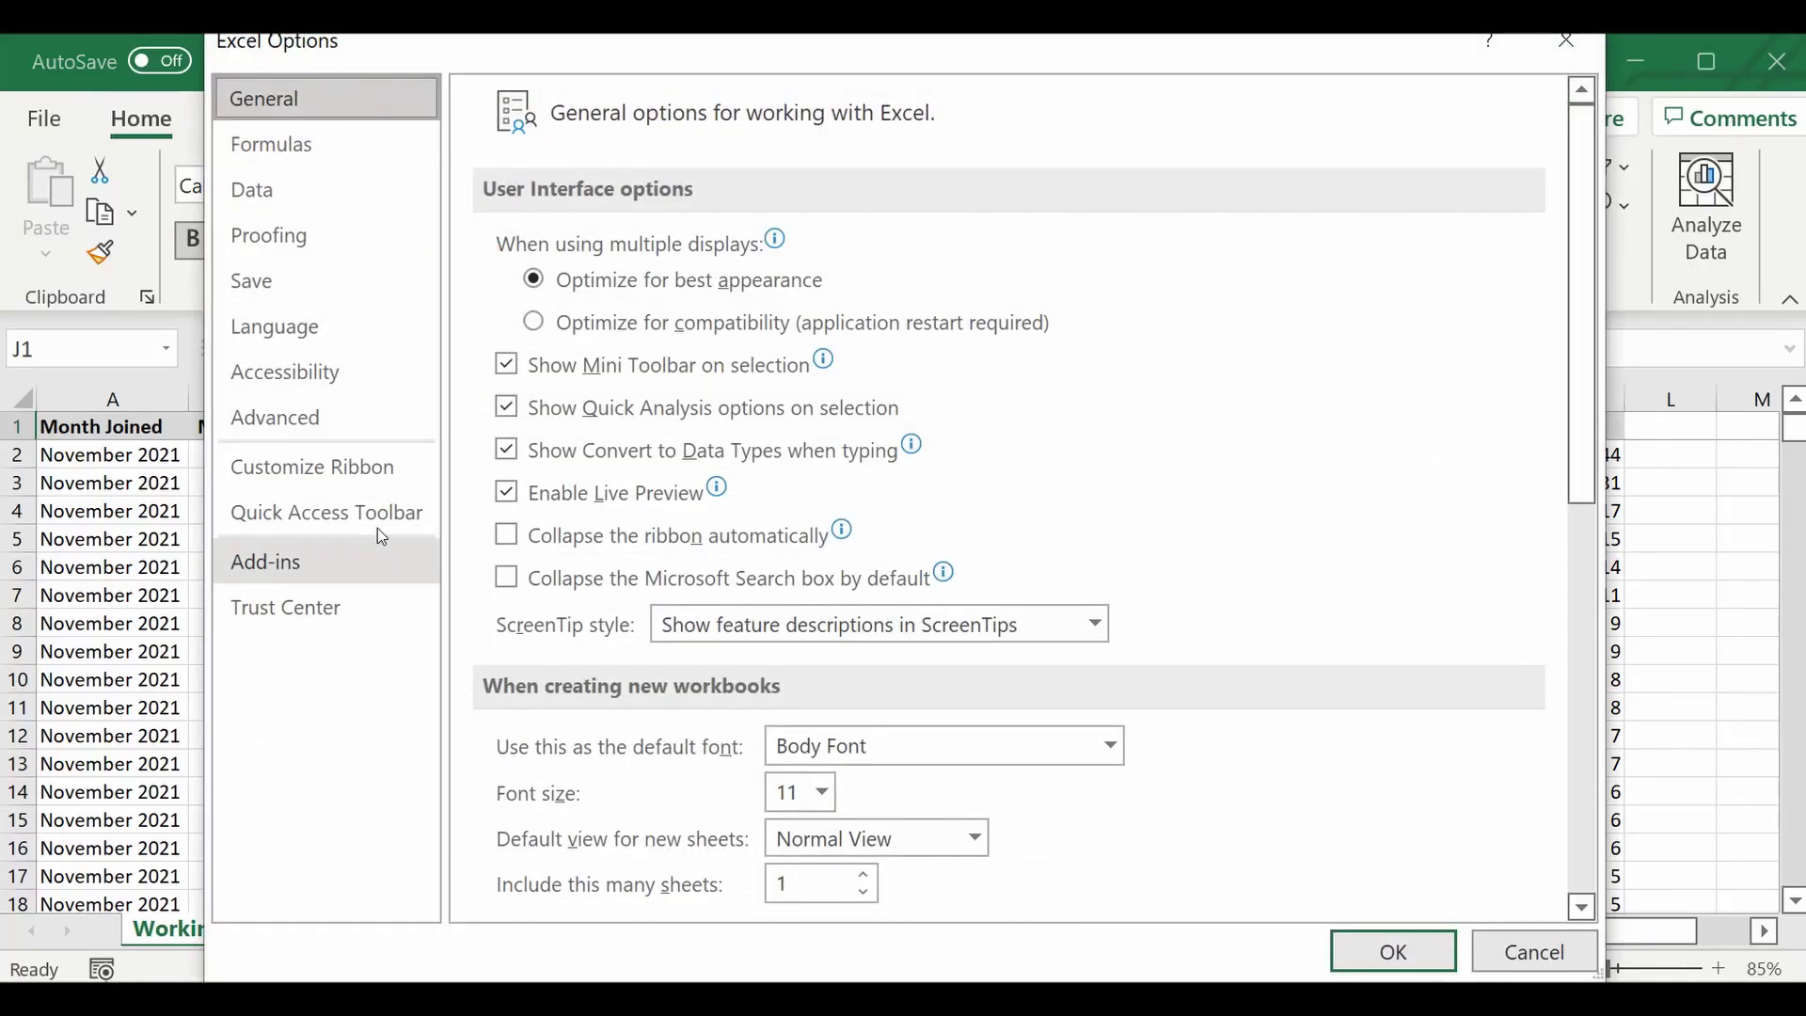
left_click(285, 470)
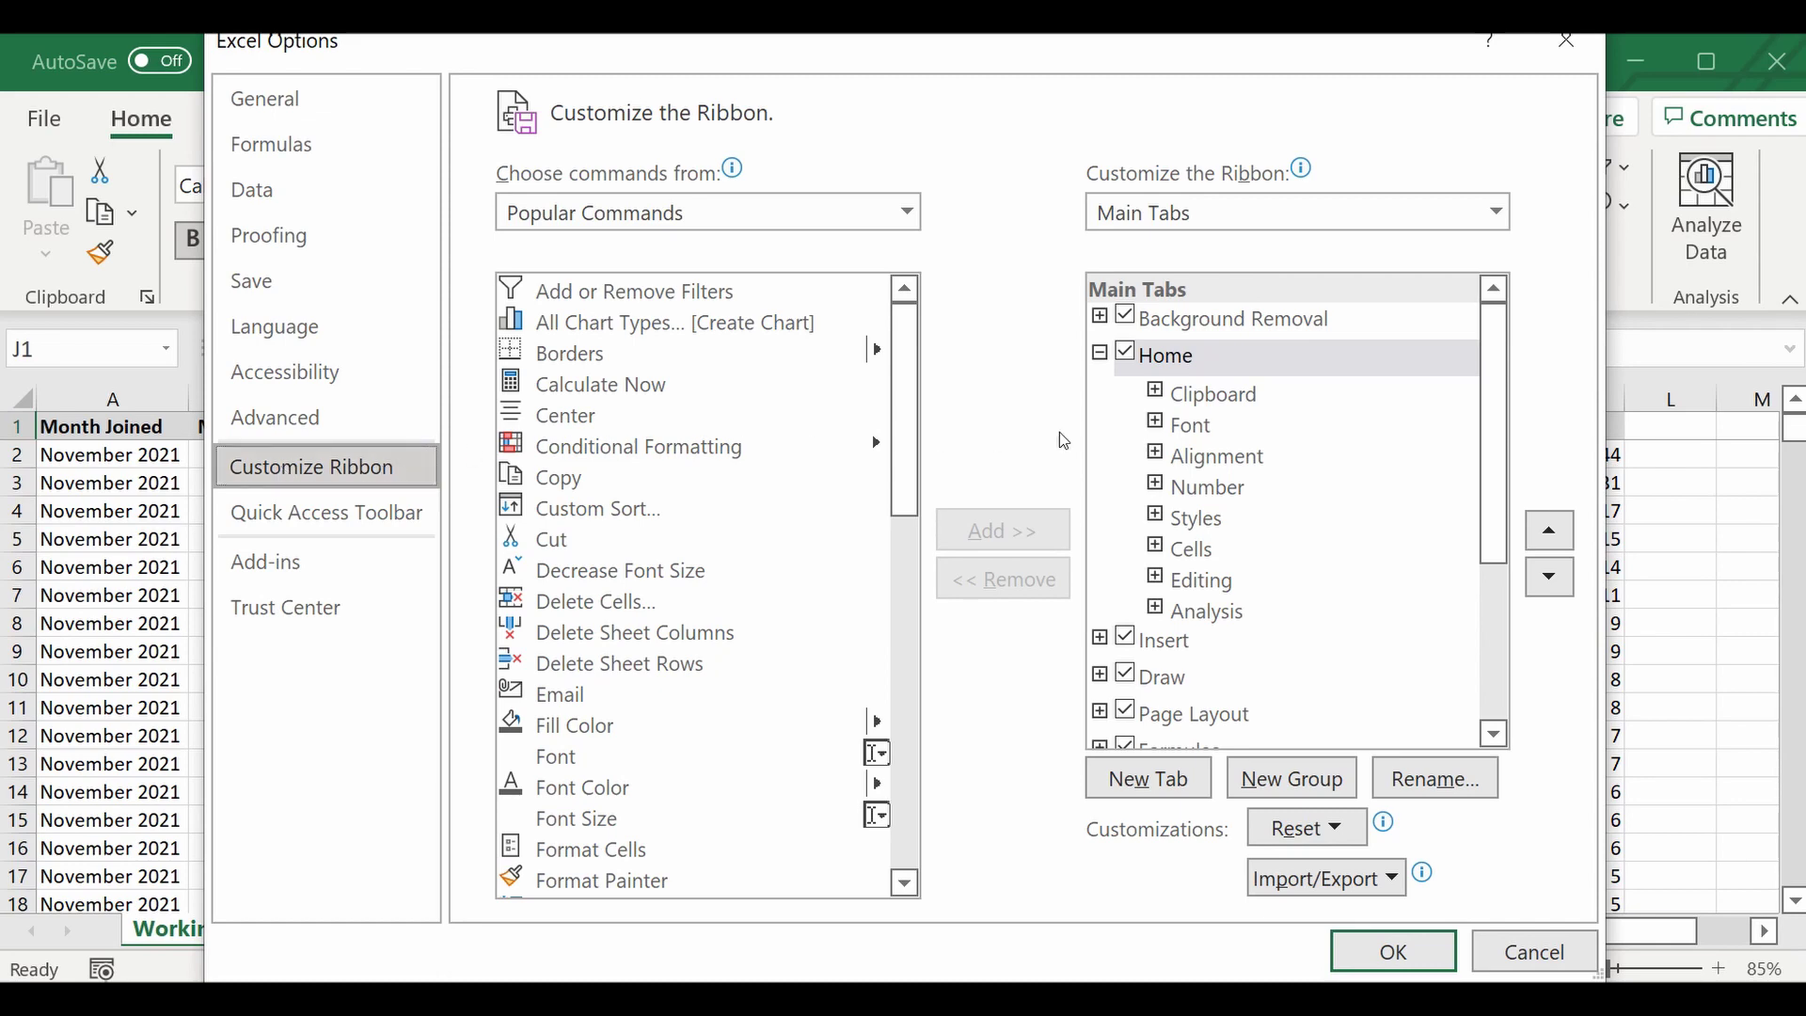
scroll(1316, 526, "down", 2)
scroll(1312, 536, "down", 2)
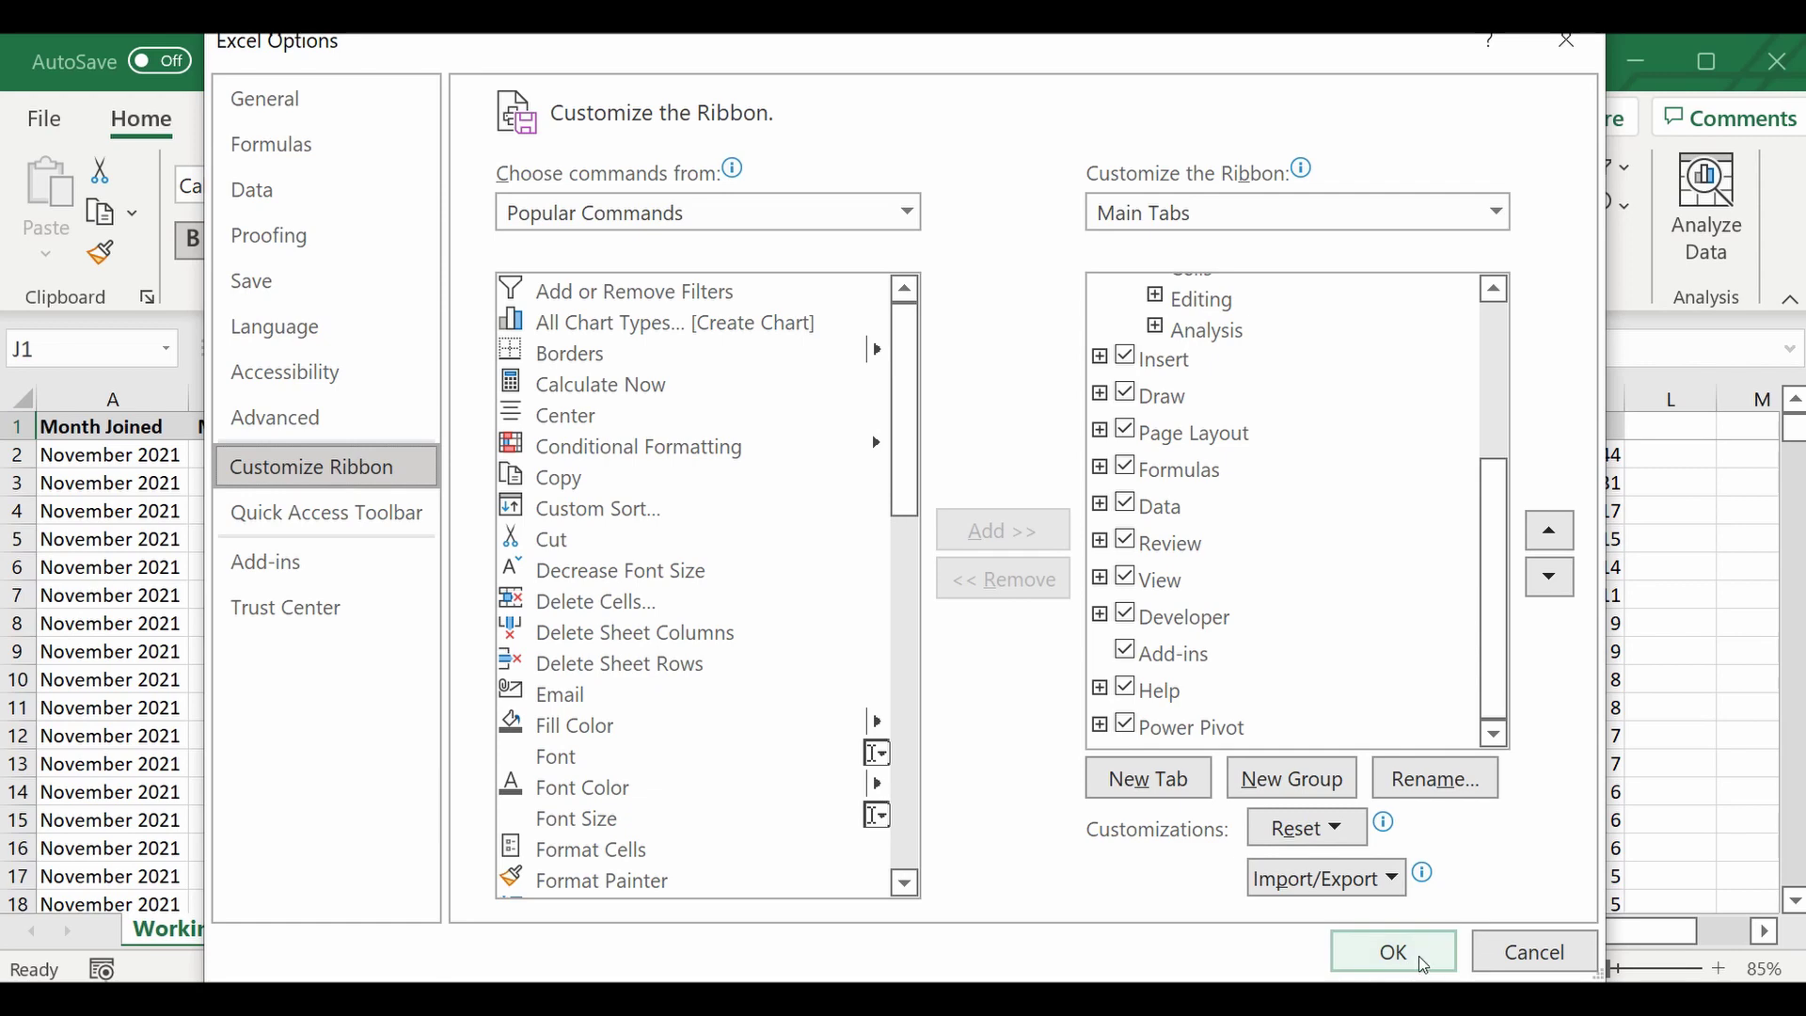
left_click(1530, 957)
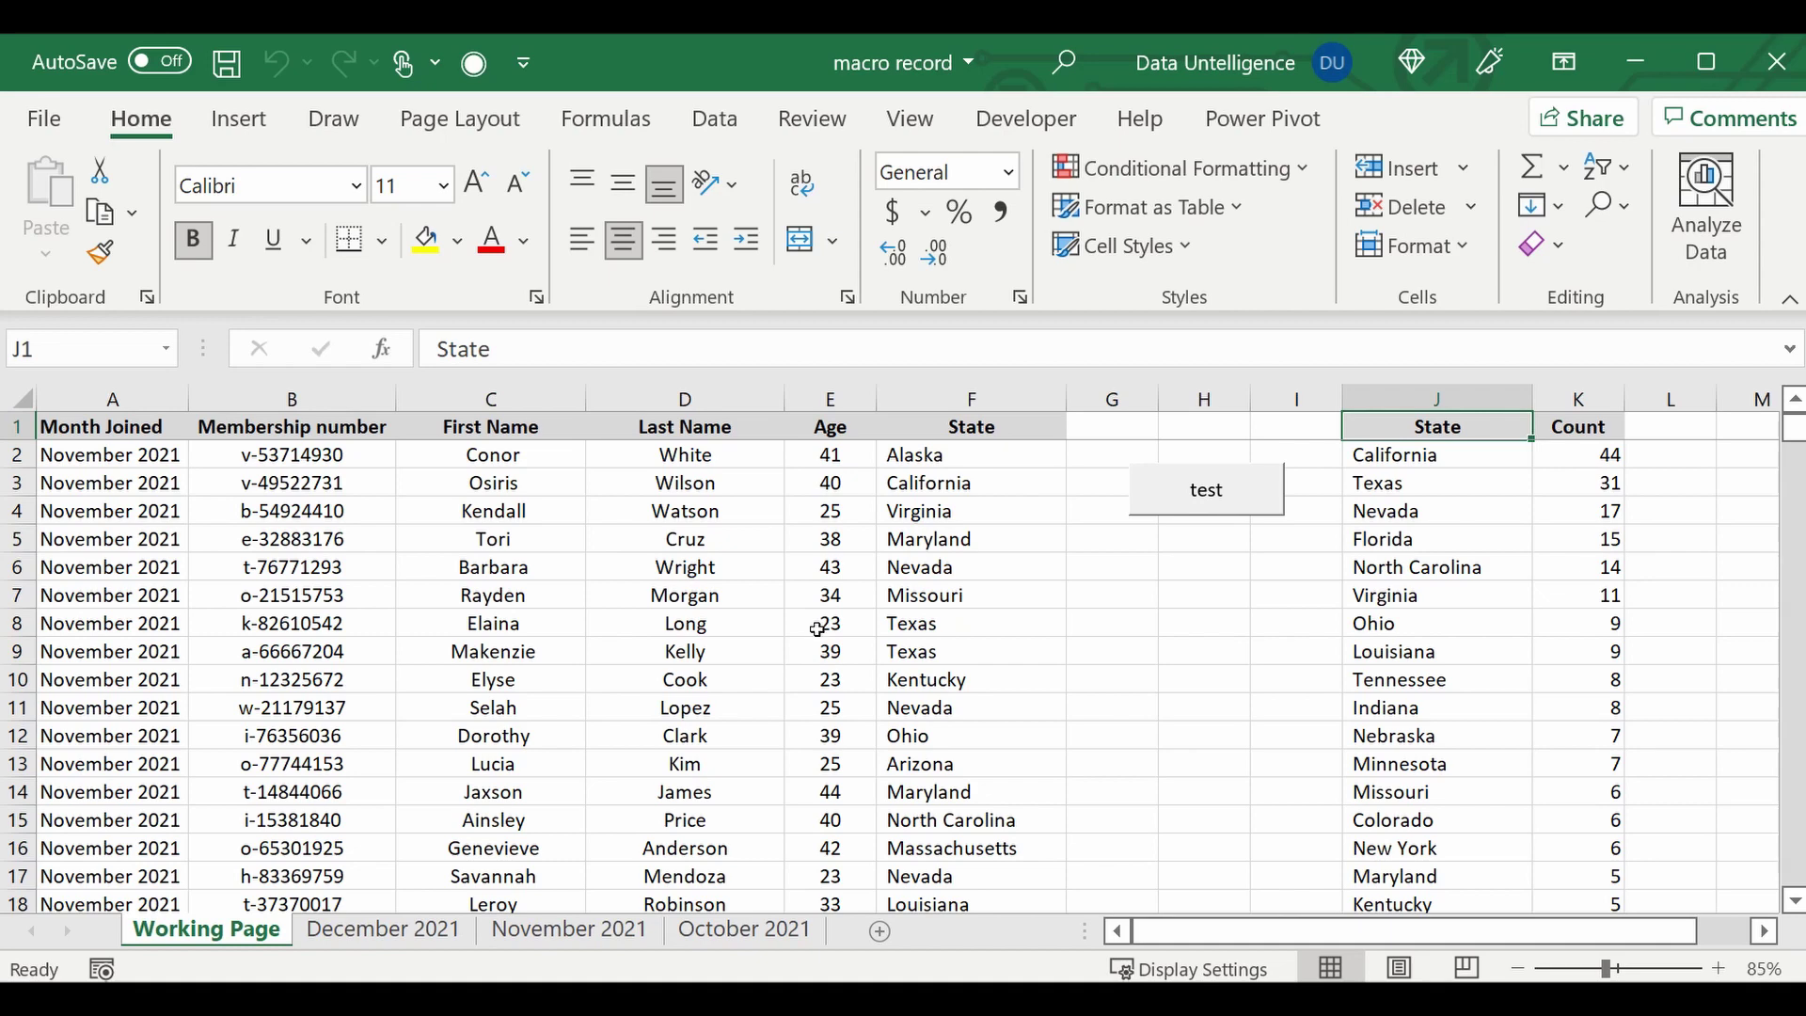
From cell H9, begin recording Macro1 stored in This Workbook, then select columns J:K.
left_click(1204, 651)
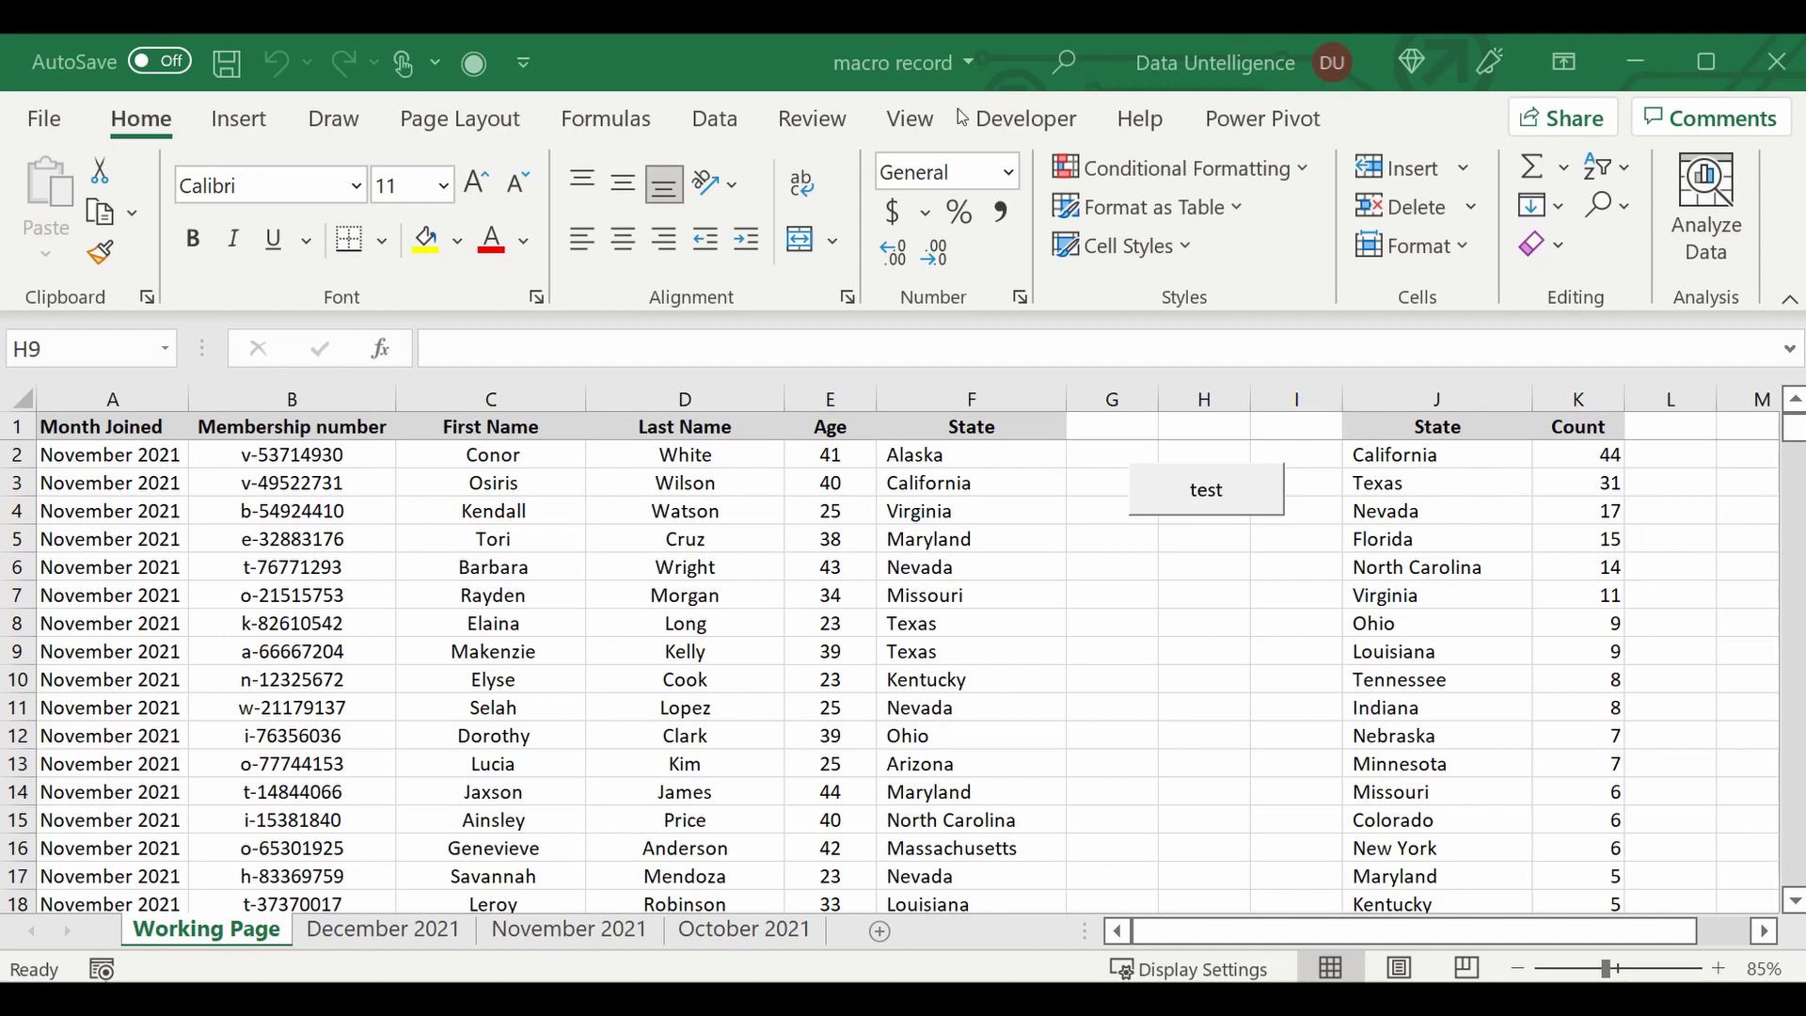
left_click(1023, 120)
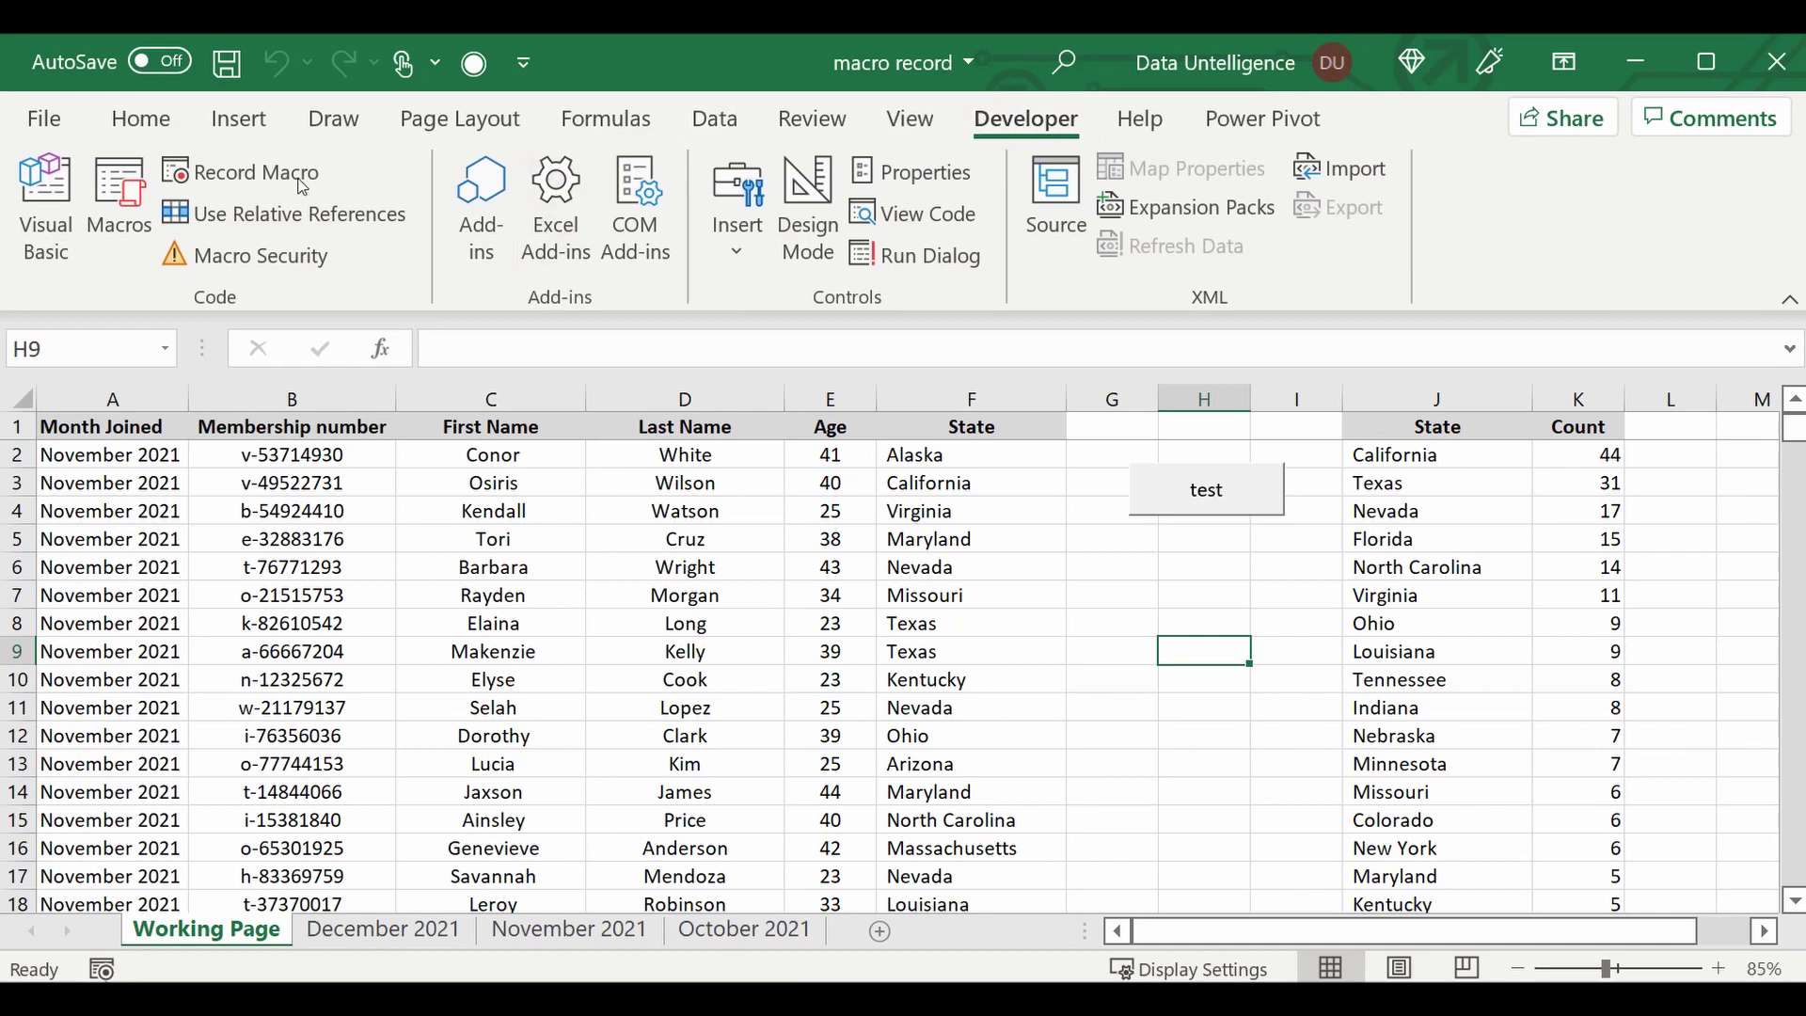
left_click(212, 177)
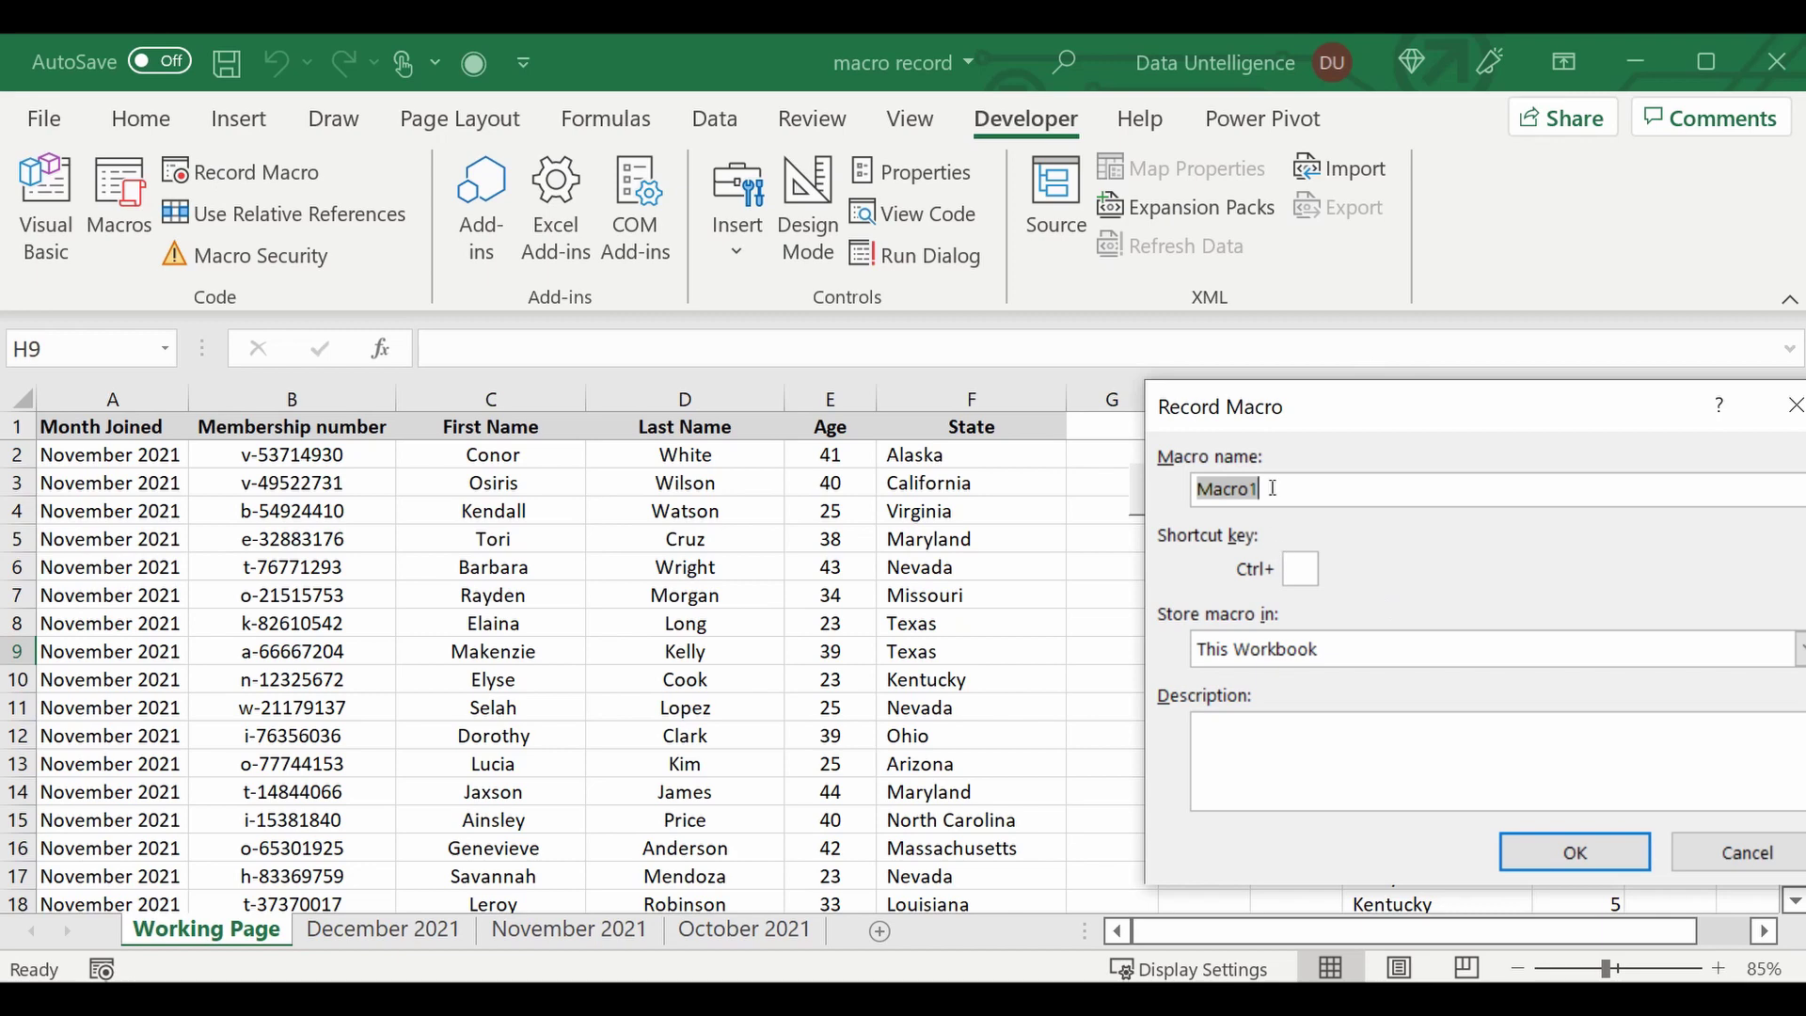
left_click(1589, 860)
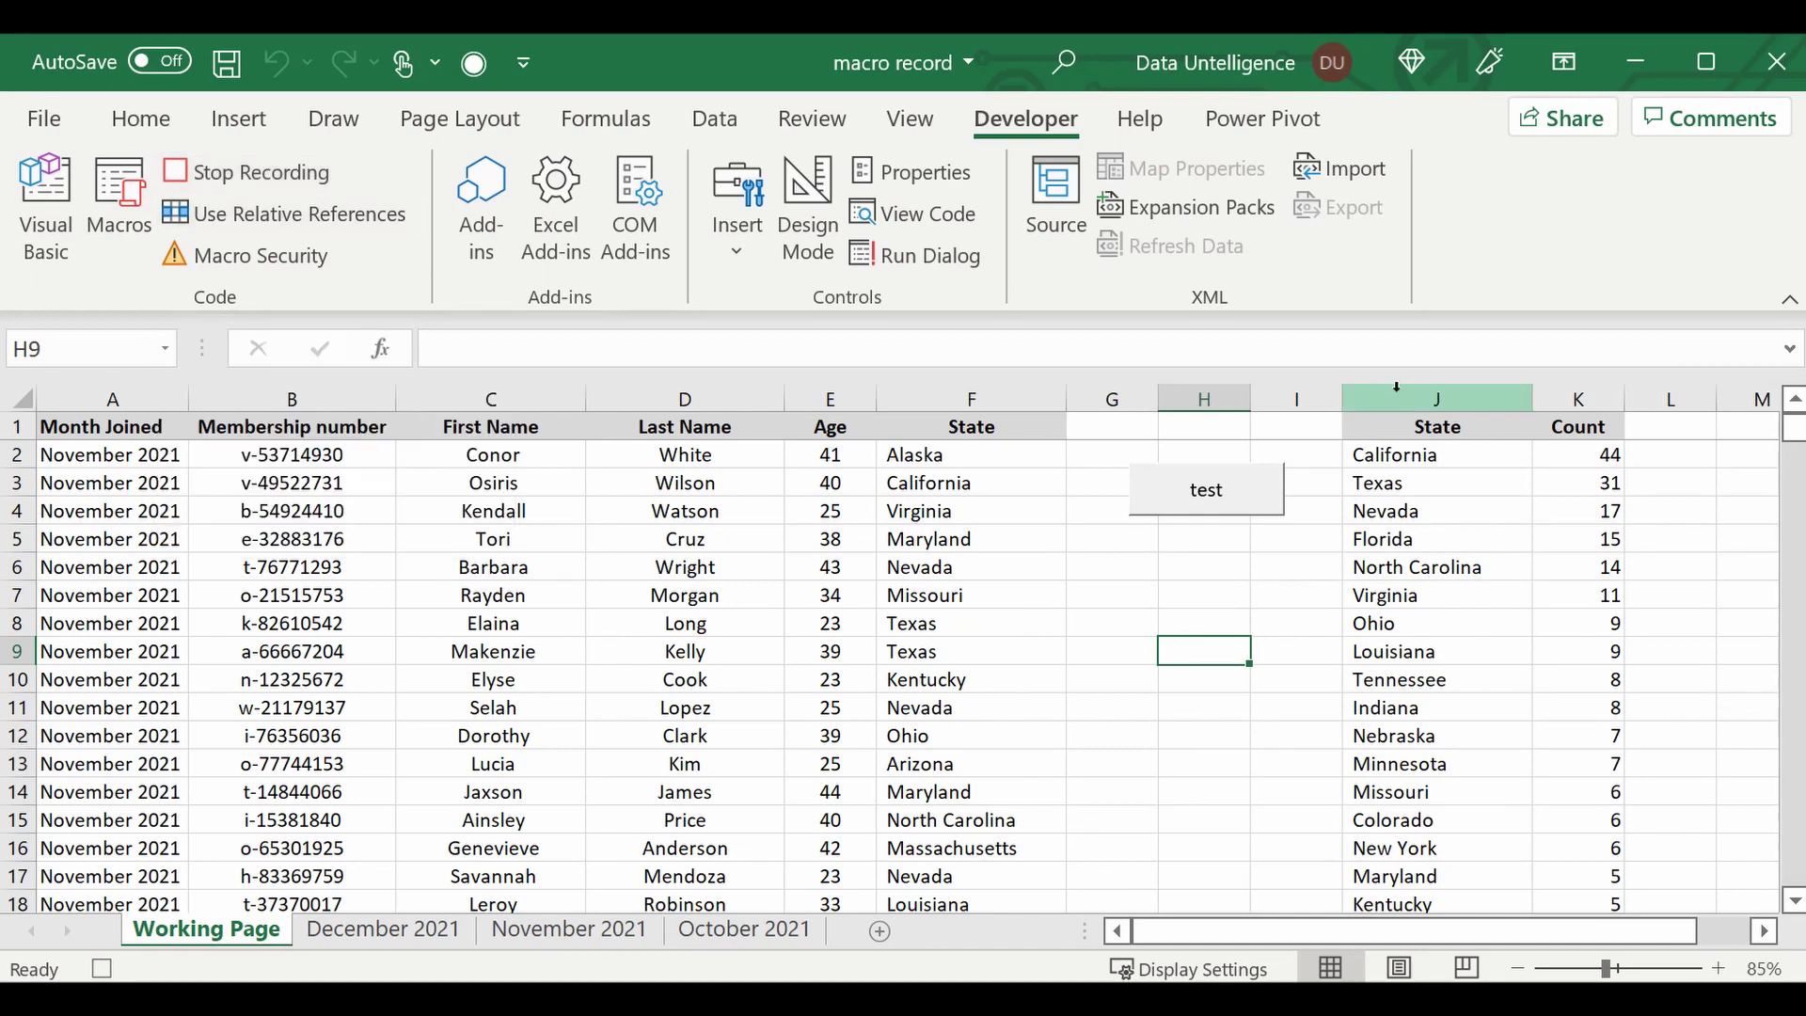
left_click_drag(1397, 386, 1584, 395)
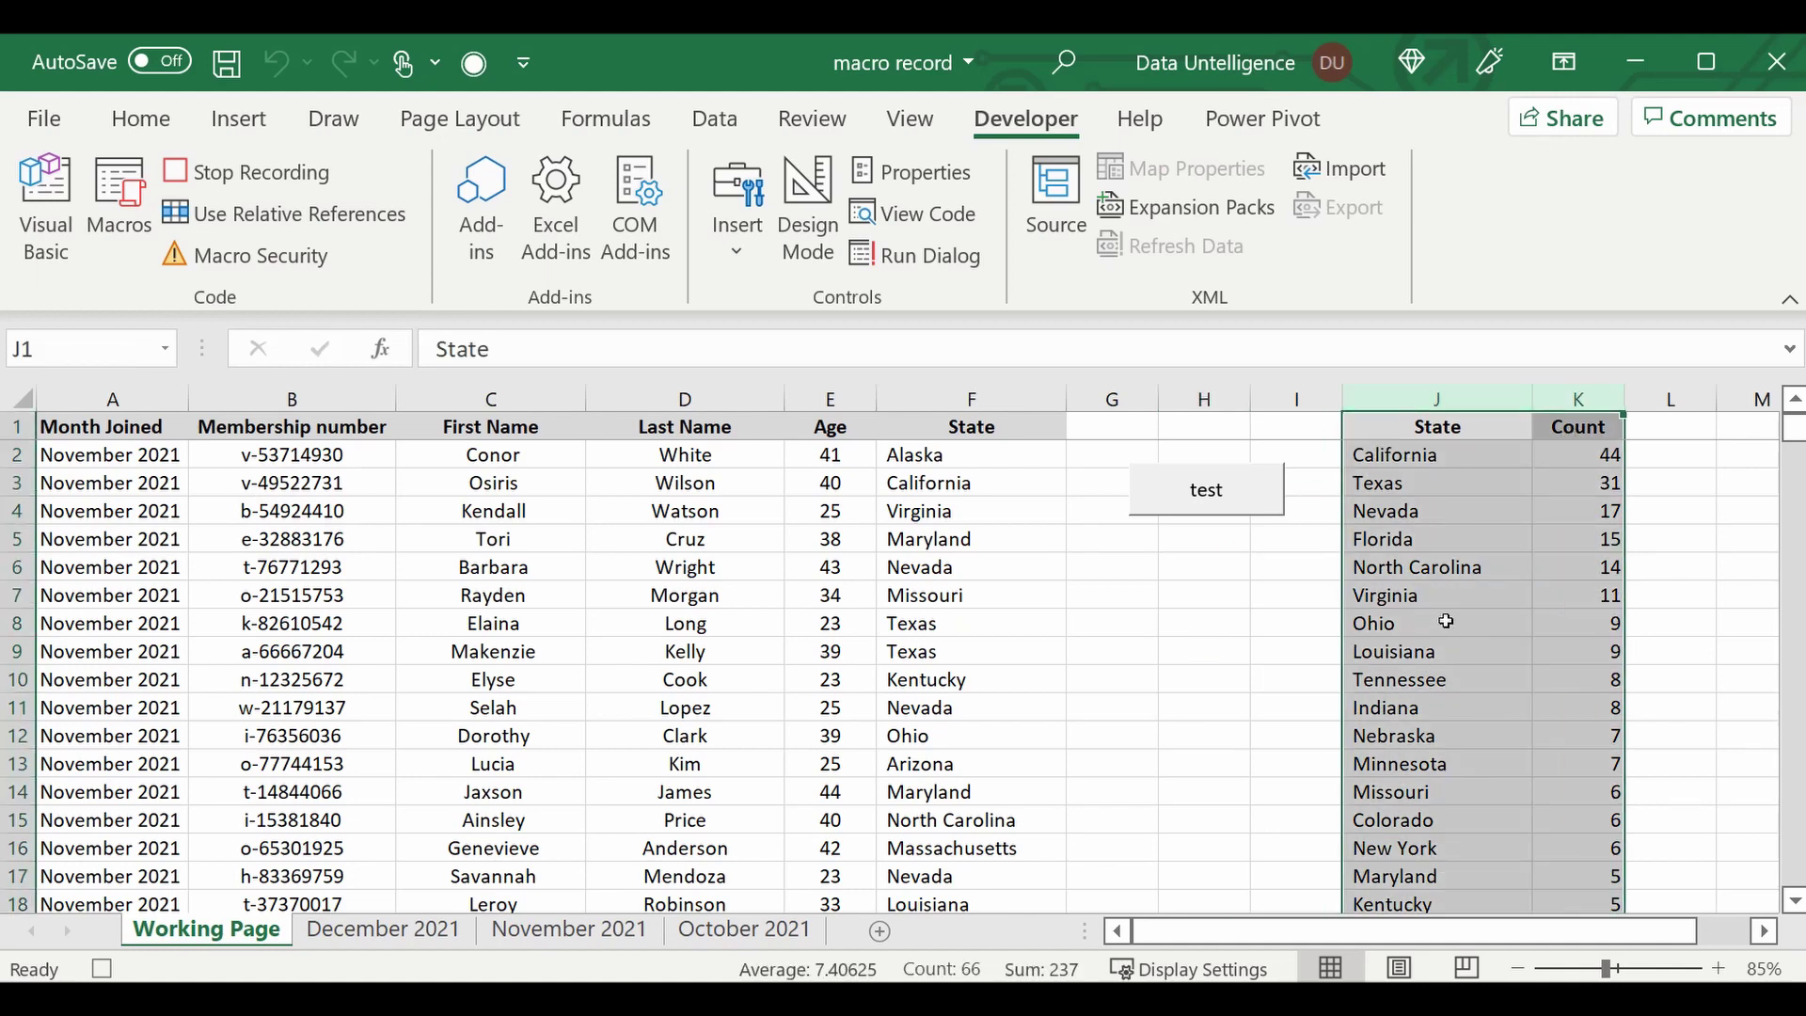
Delete the old summary in columns J:K and paste a copy of State column F into J1.
right_click(1446, 621)
left_click(1552, 705)
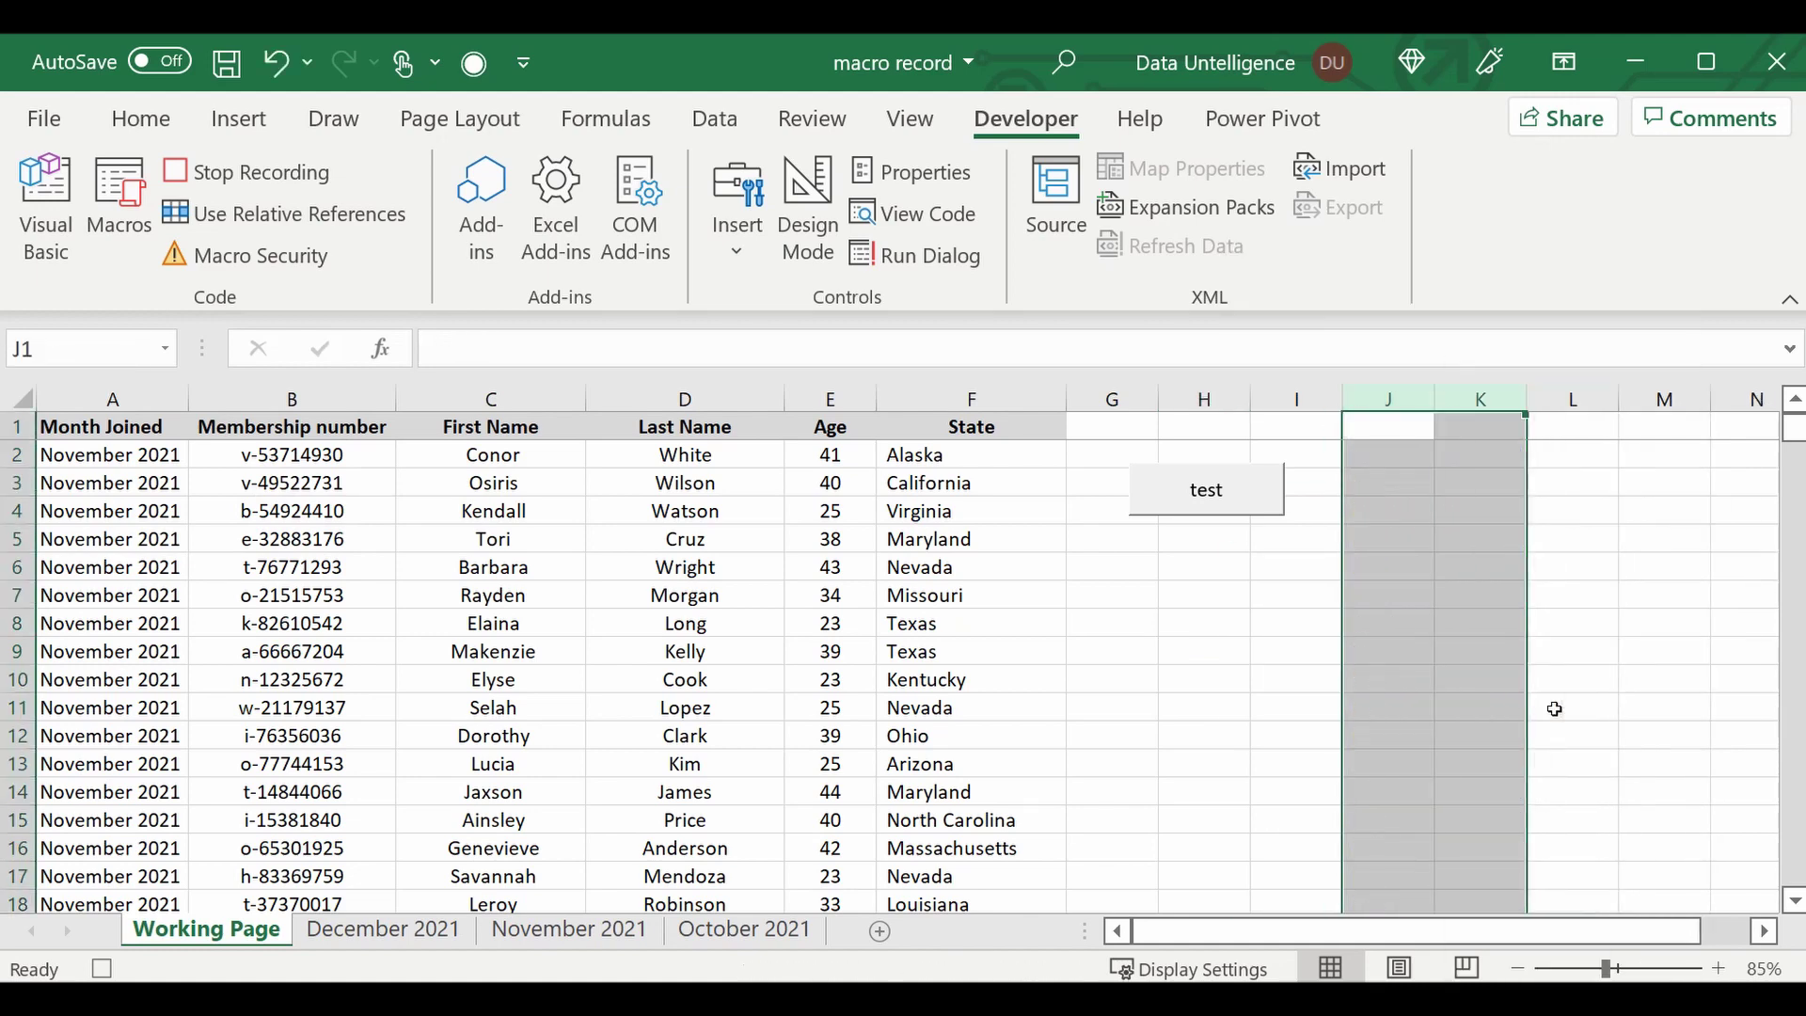
left_click(972, 399)
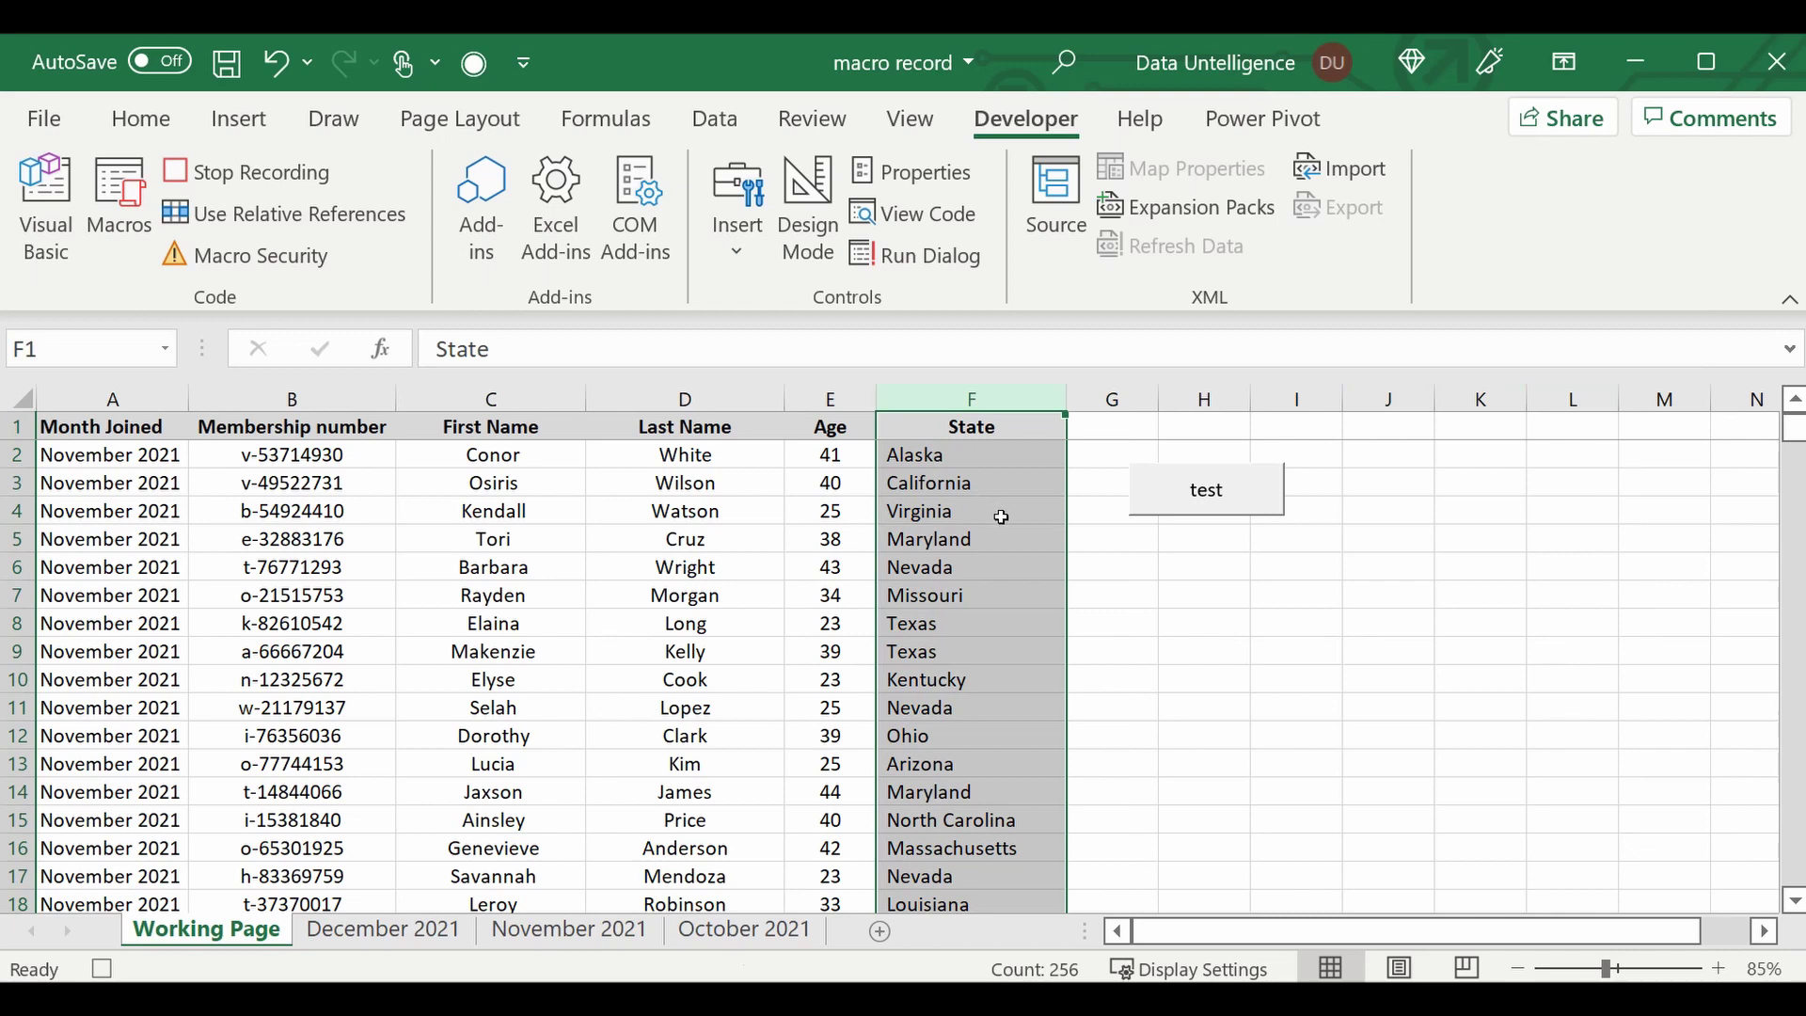
right_click(1001, 516)
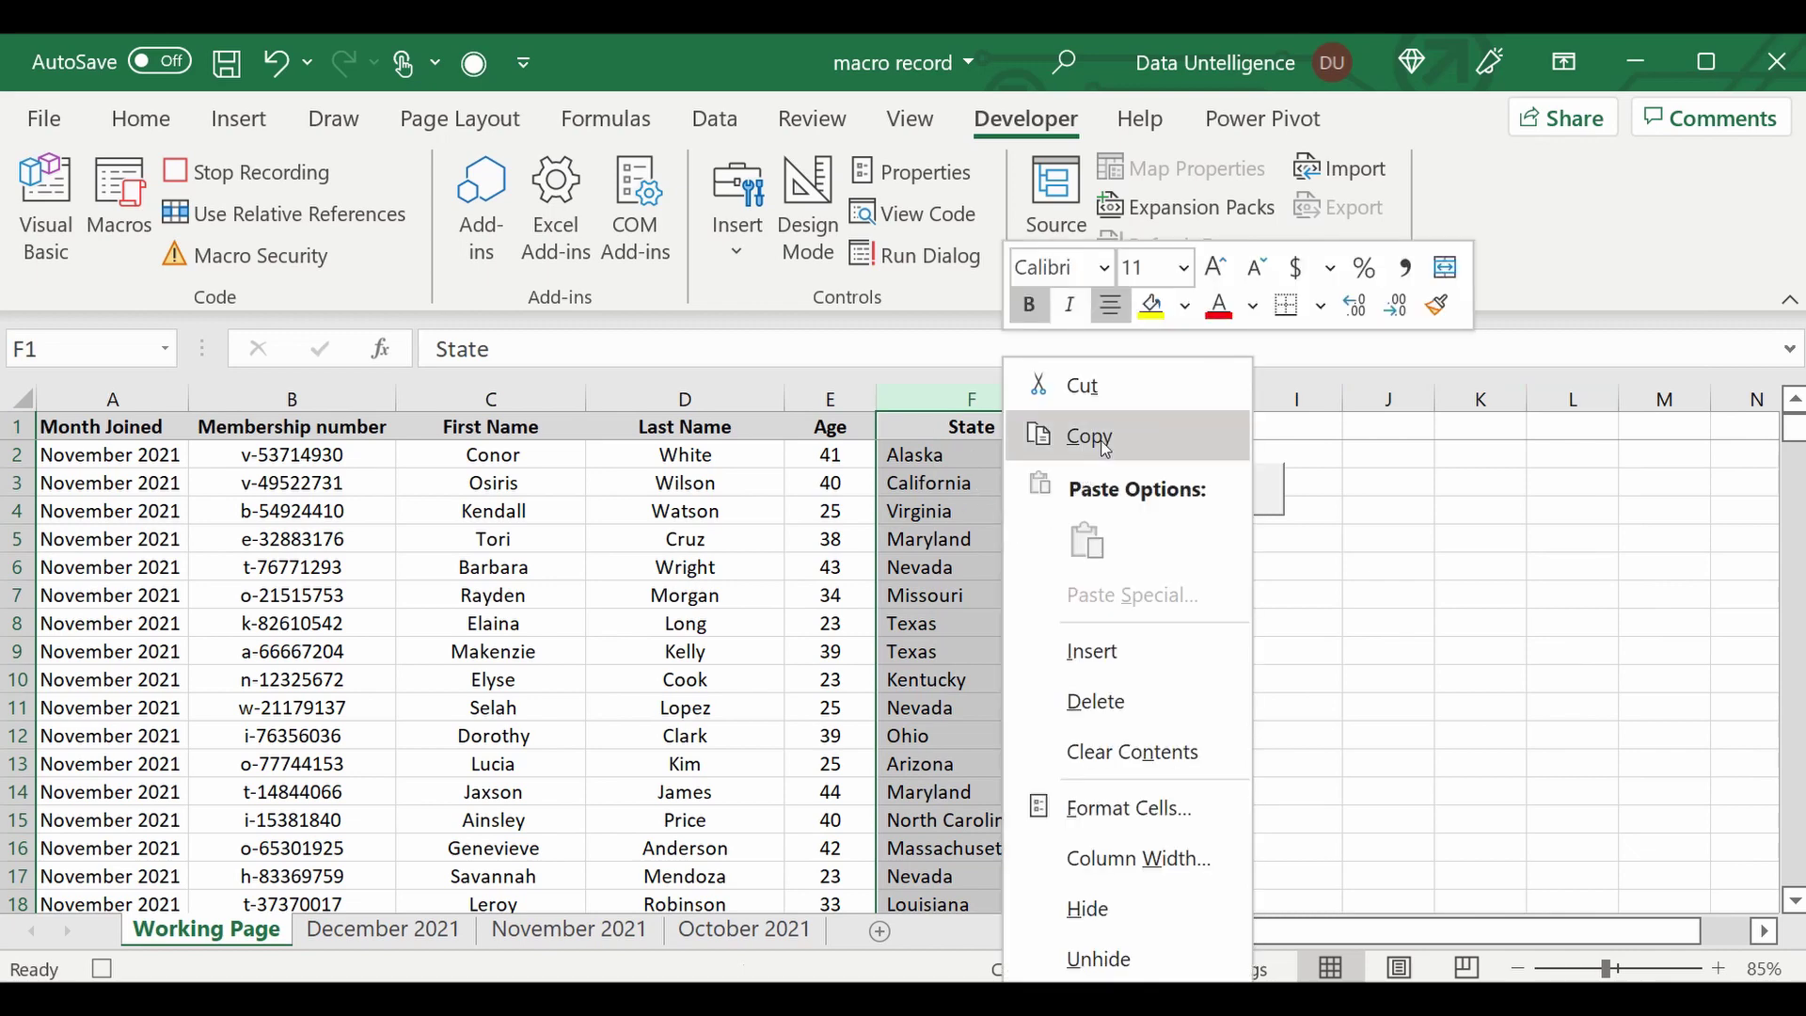
left_click(1105, 445)
right_click(1391, 425)
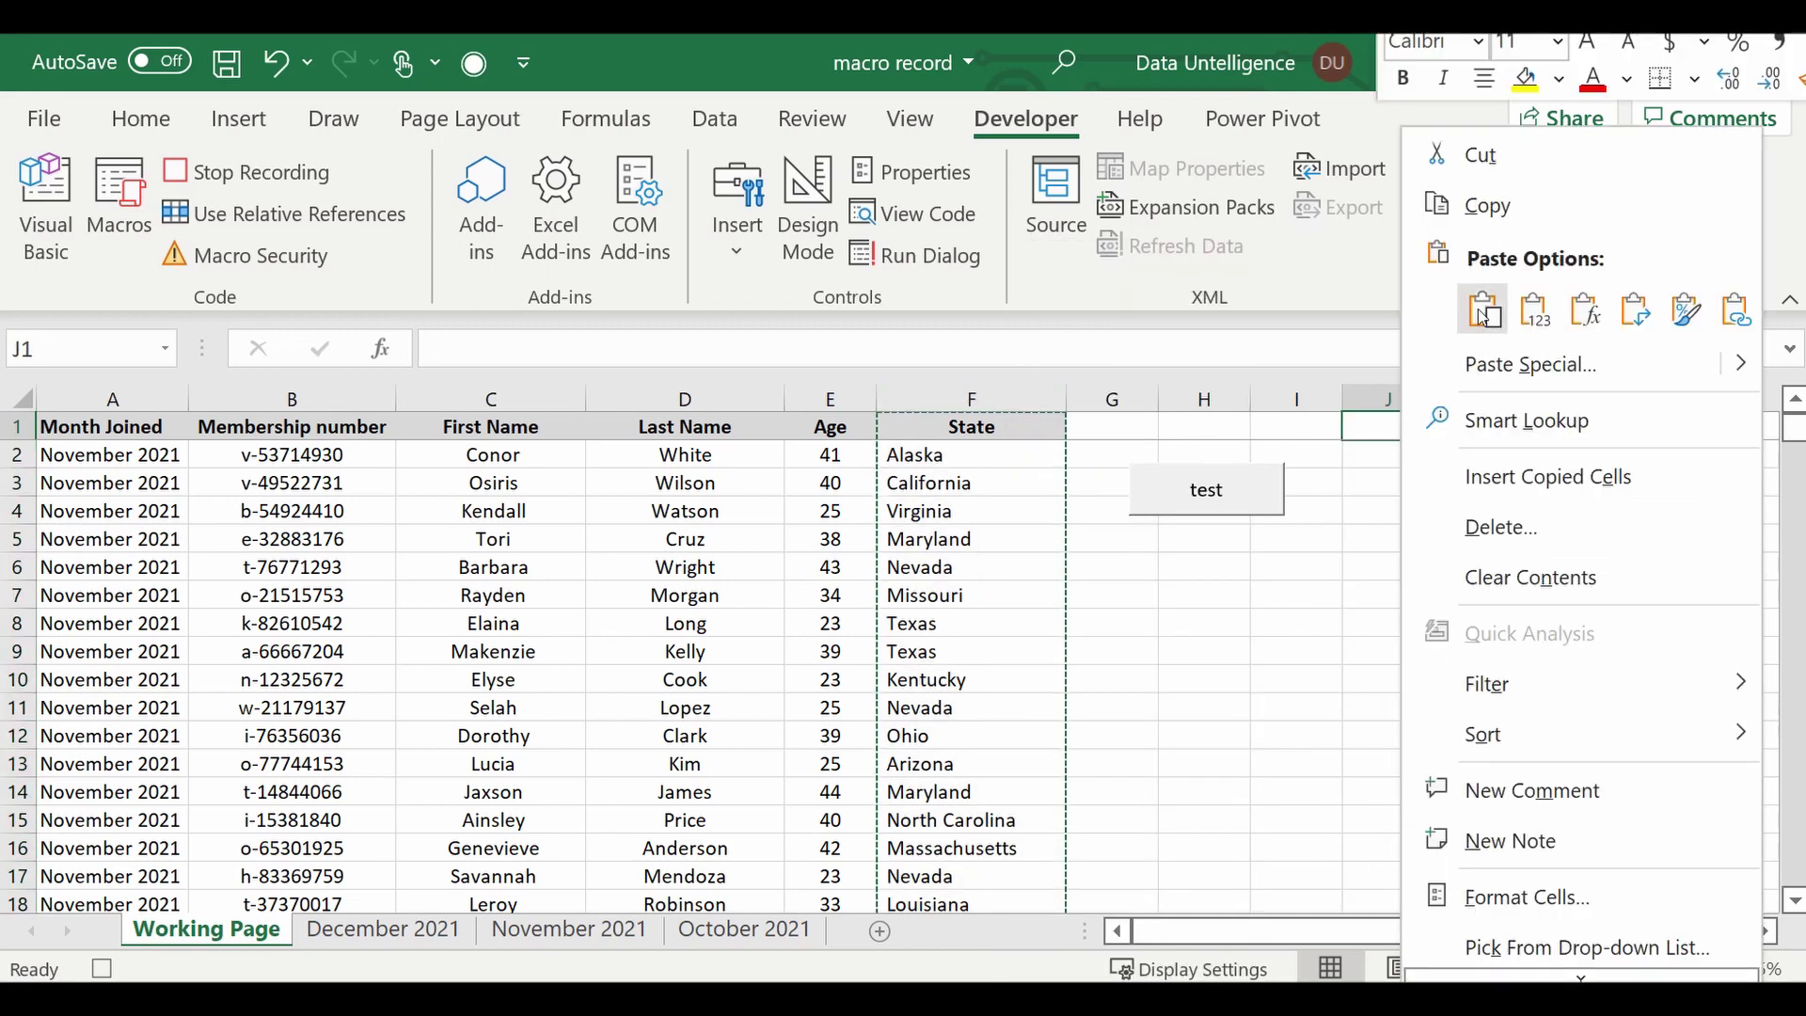
left_click(1484, 314)
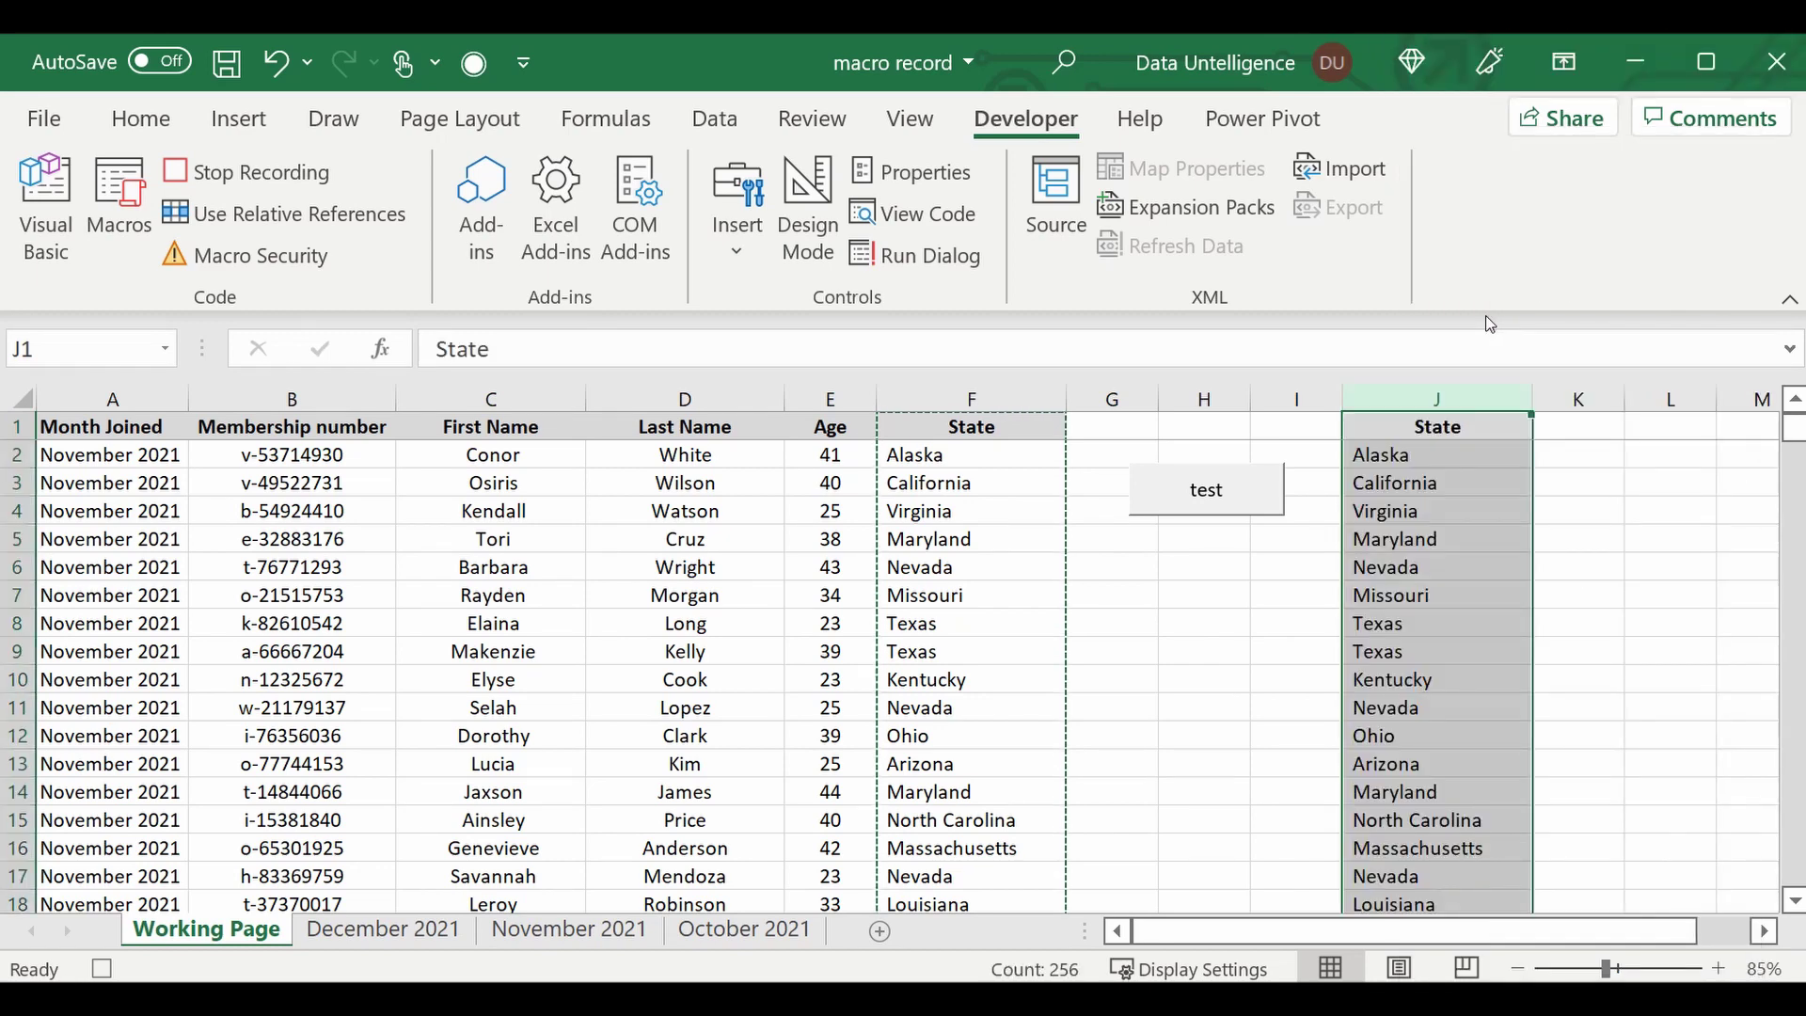
left_click(725, 125)
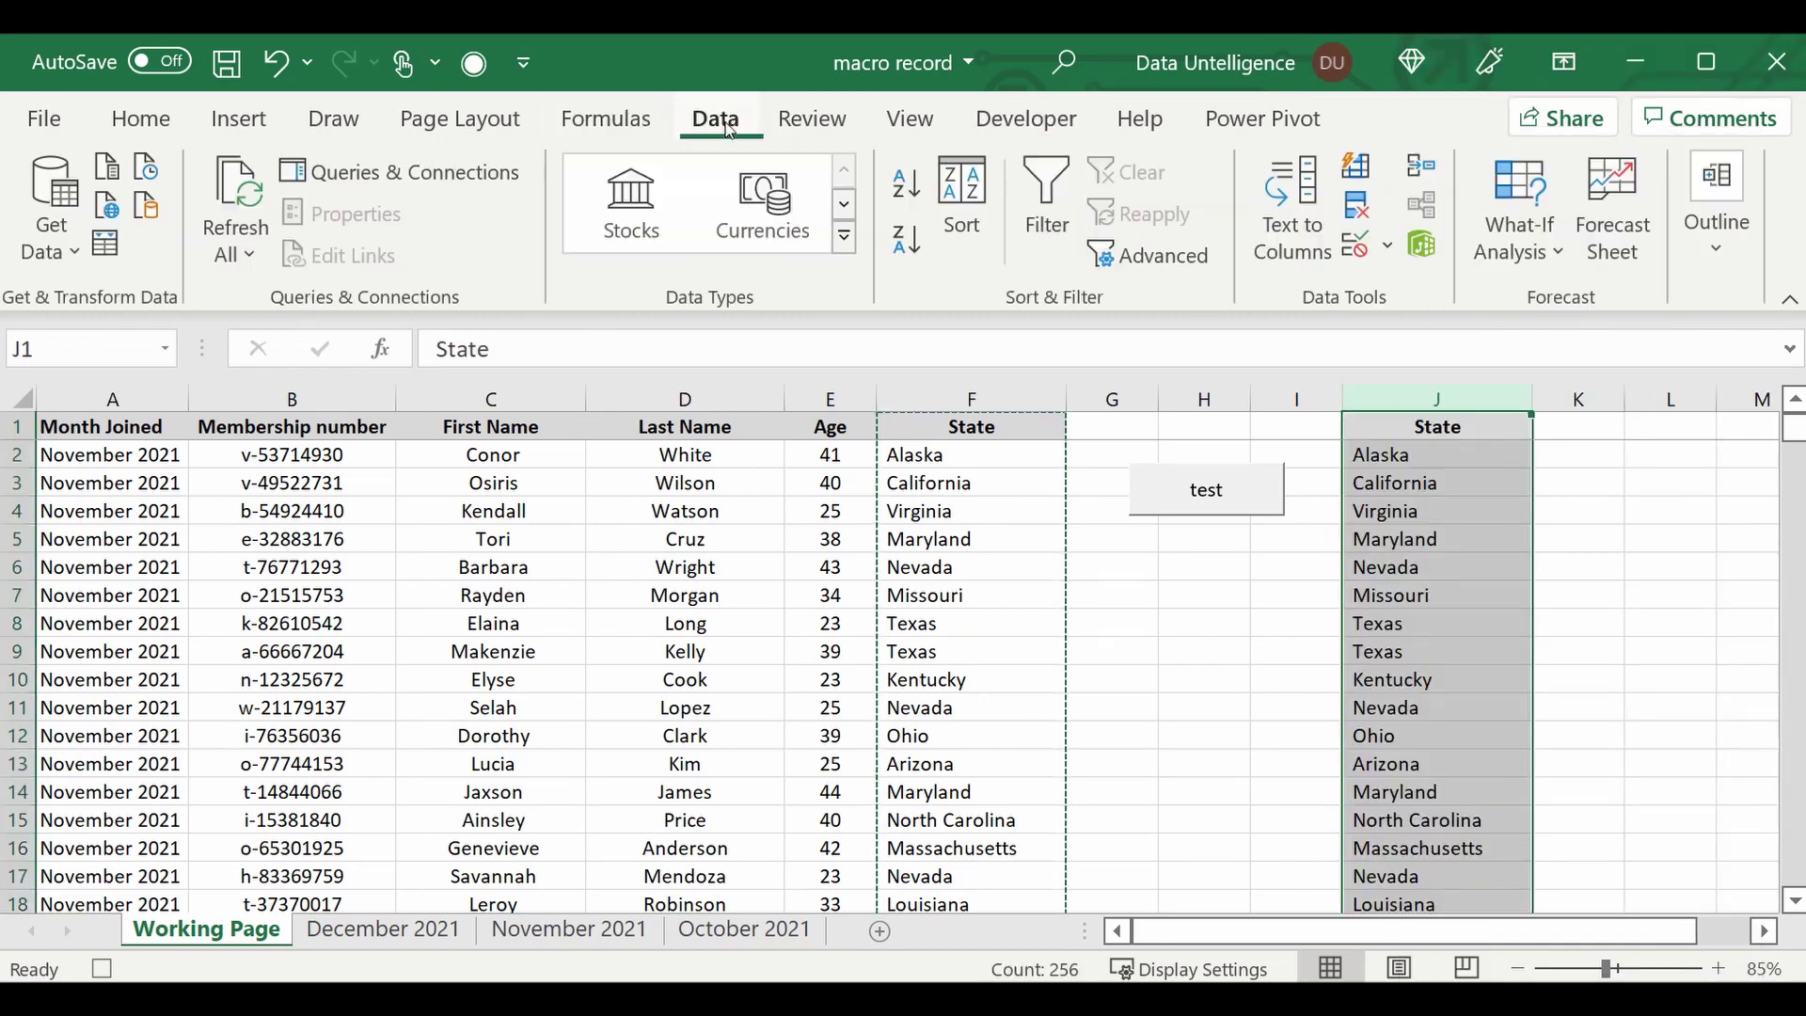
Remove 319 duplicate states from column J, keeping 33 unique values, then select J1.
left_click(1361, 208)
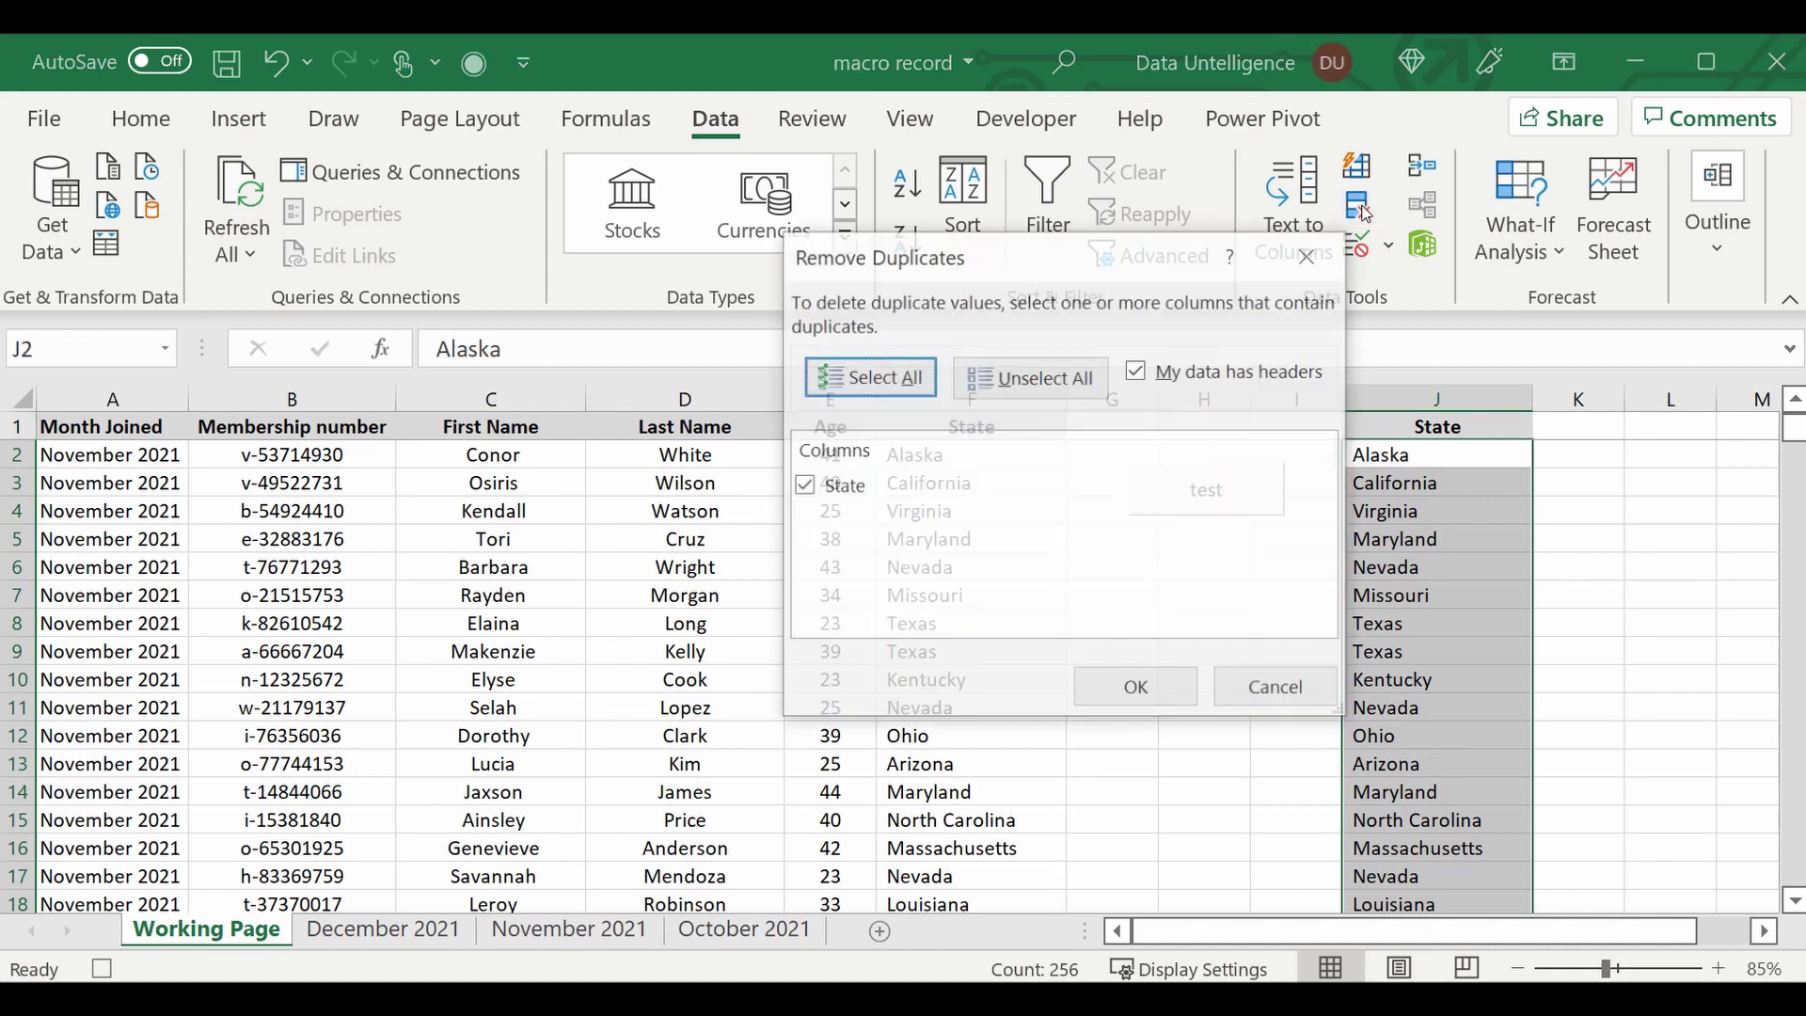
left_click(1131, 696)
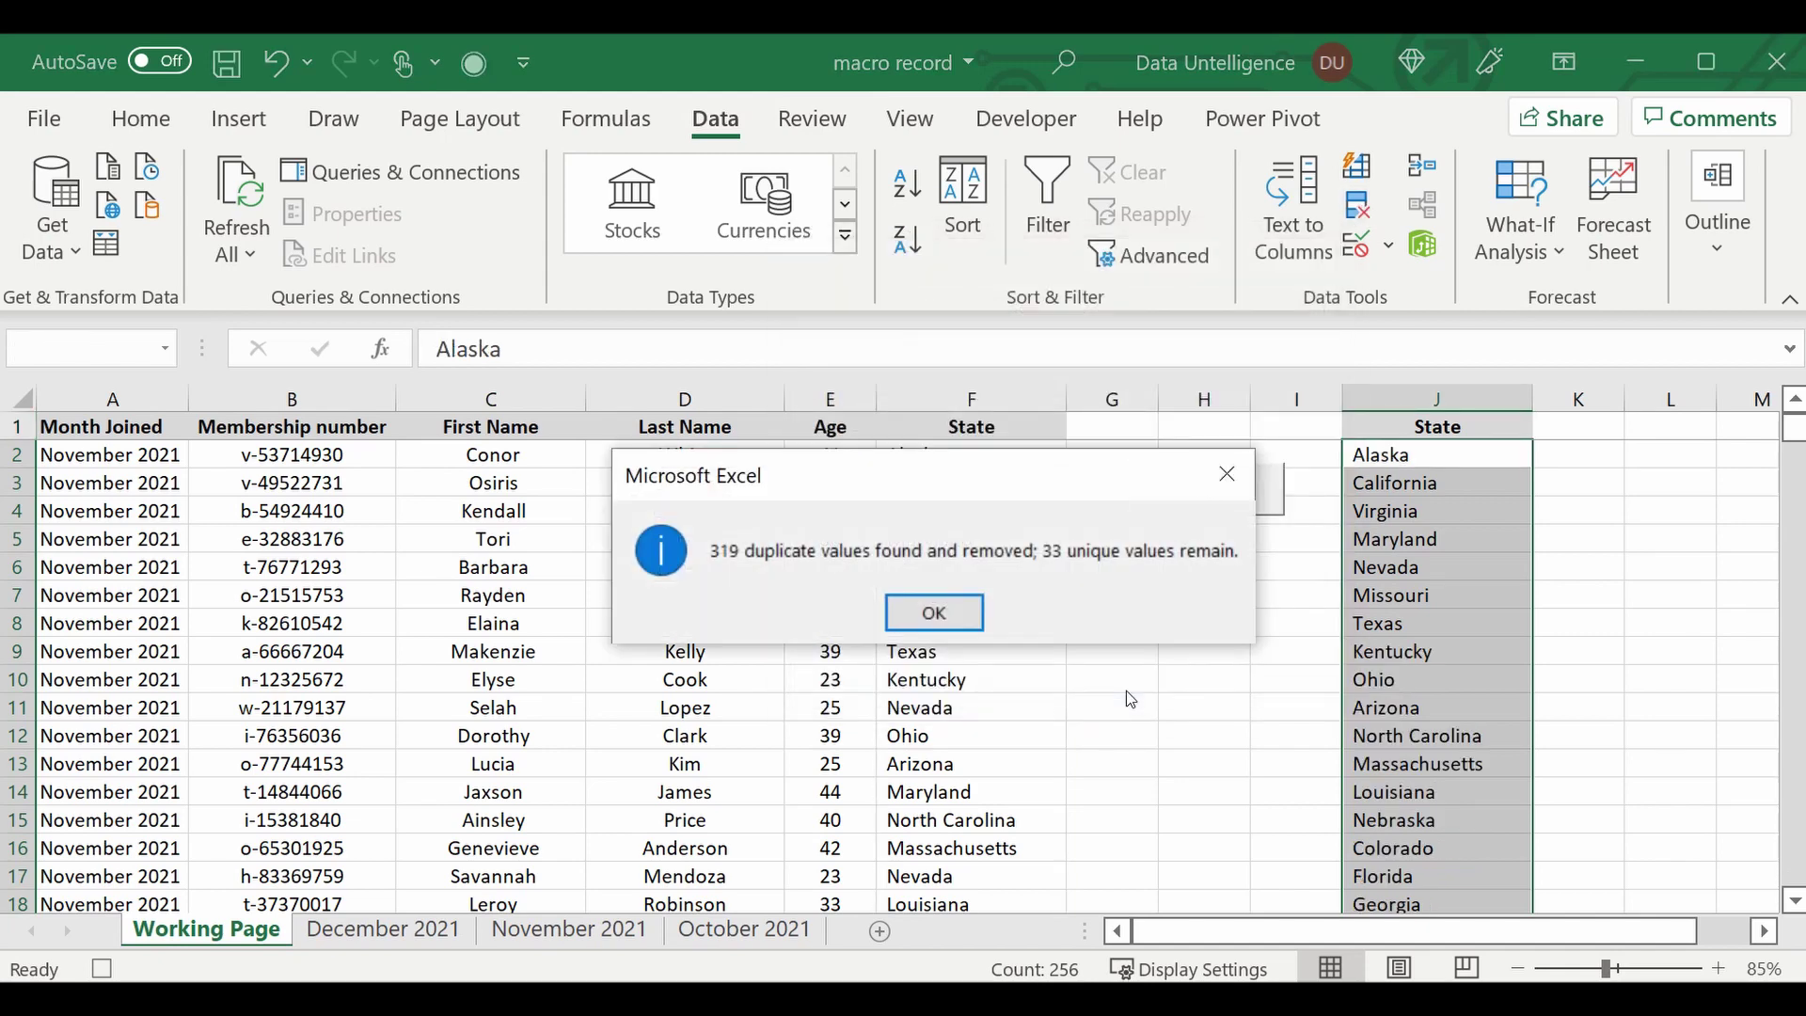
left_click(946, 614)
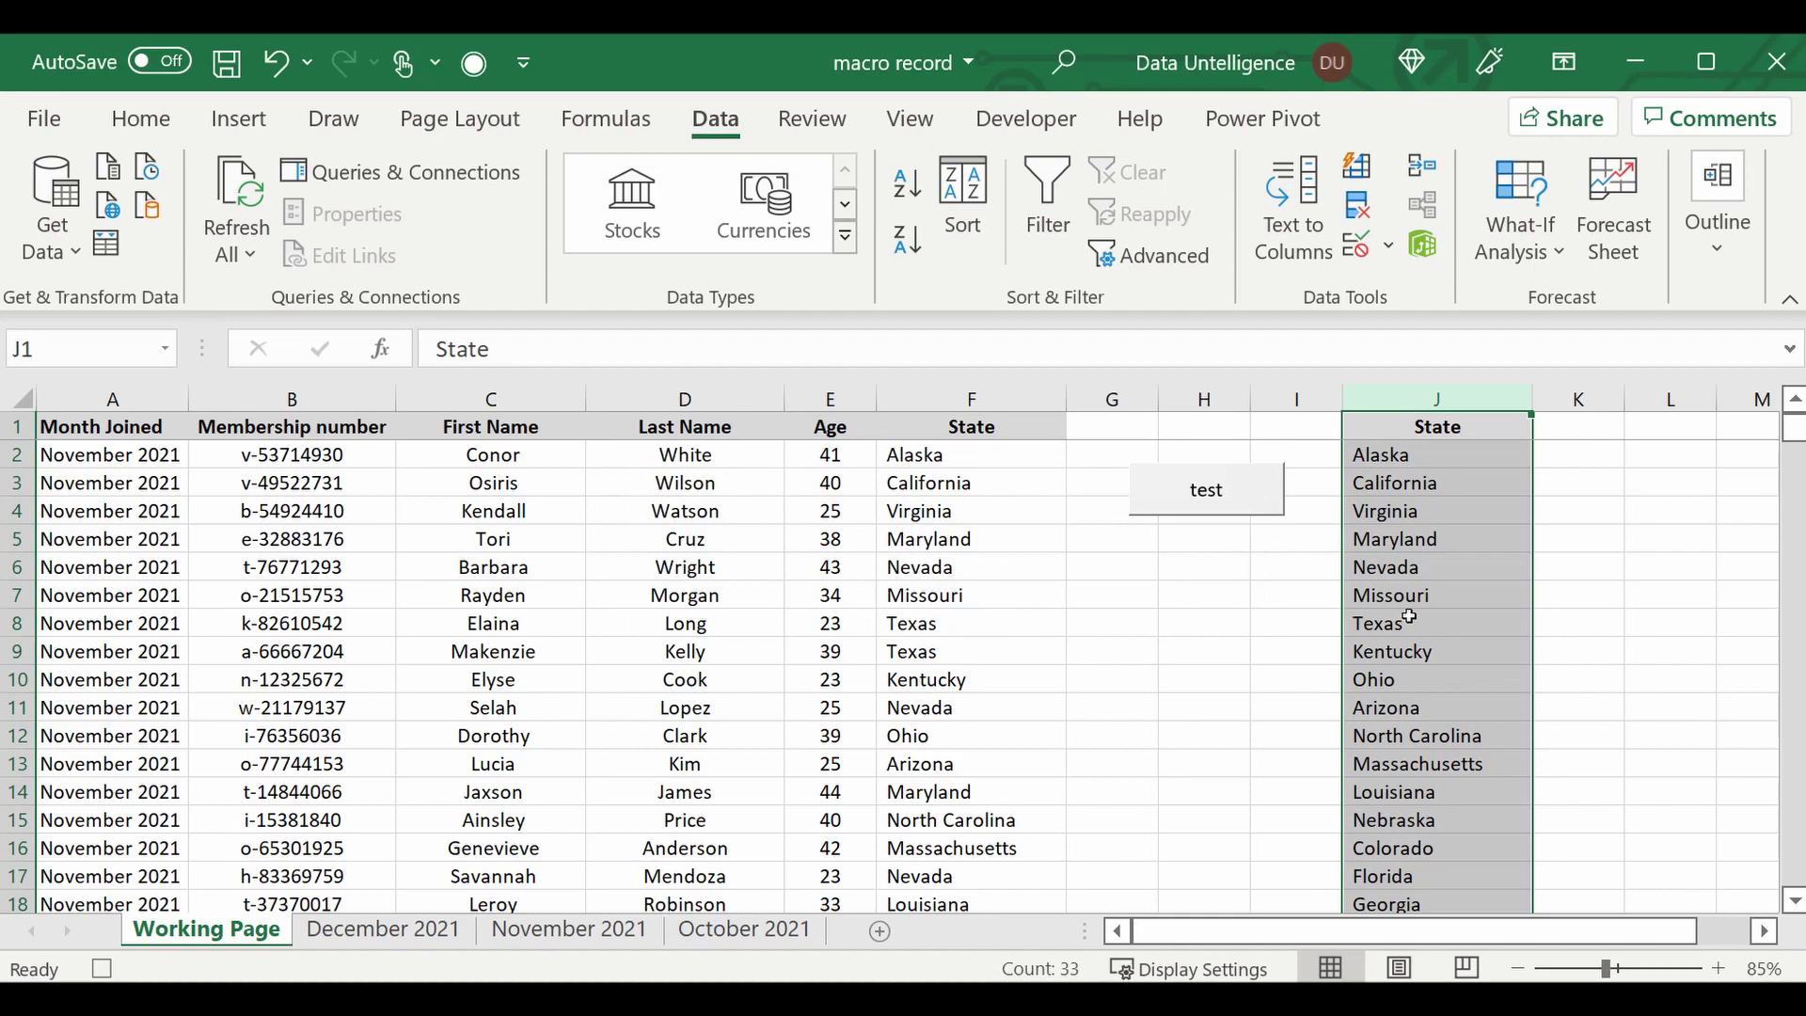
scroll(1407, 631, "down", 6)
scroll(1403, 656, "down", 3)
scroll(1404, 656, "up", 3)
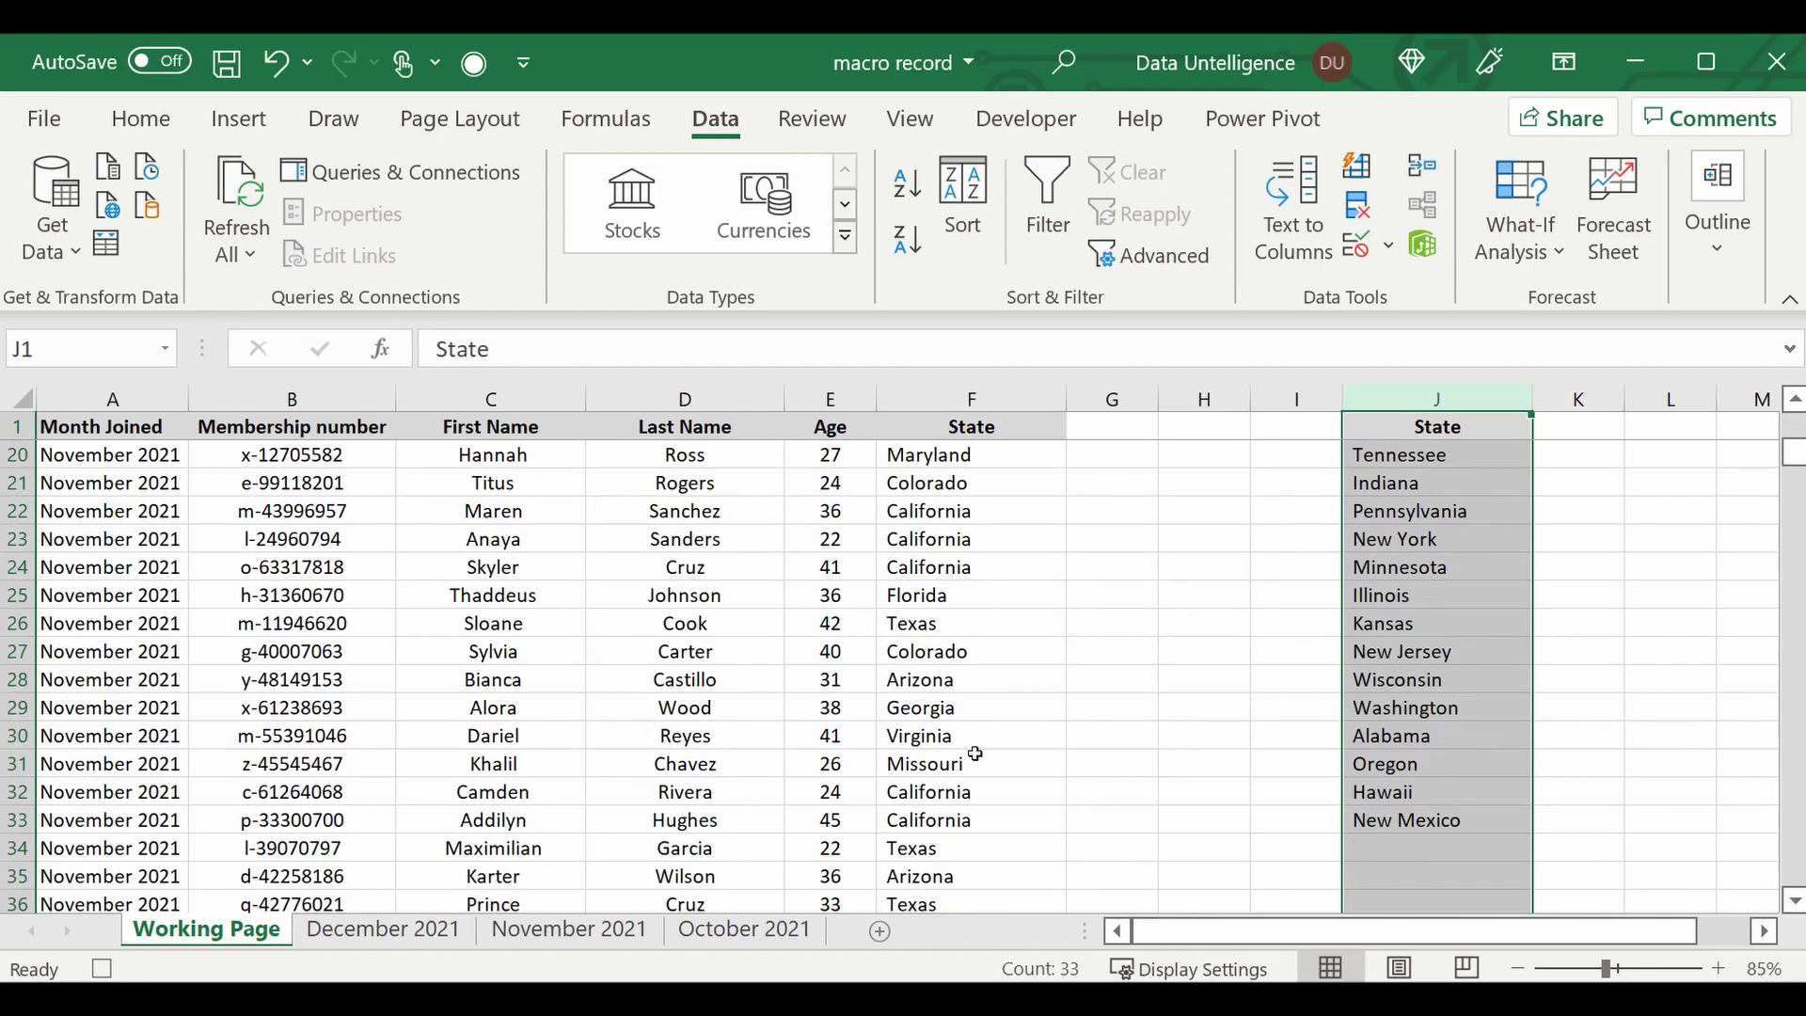
scroll(974, 766, "up", 6)
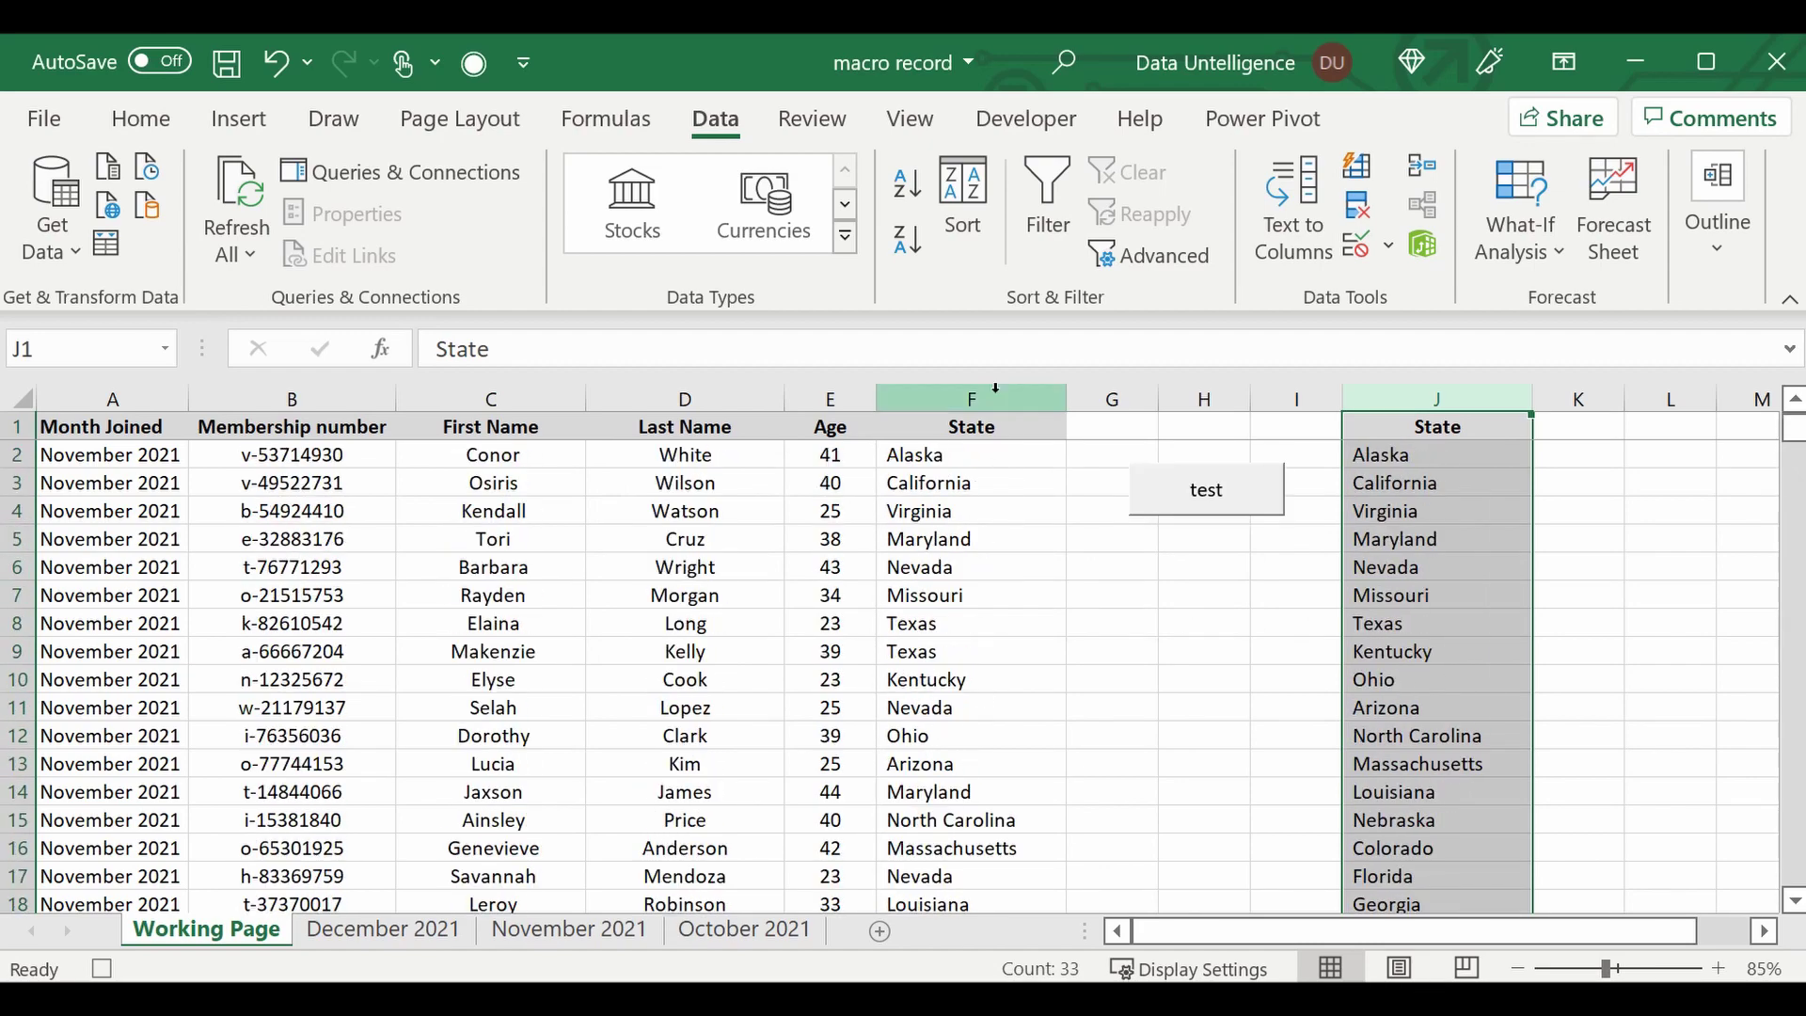
left_click(1483, 425)
Copy the J1 header into K1 and rename it Count.
right_click(1483, 425)
left_click(1572, 226)
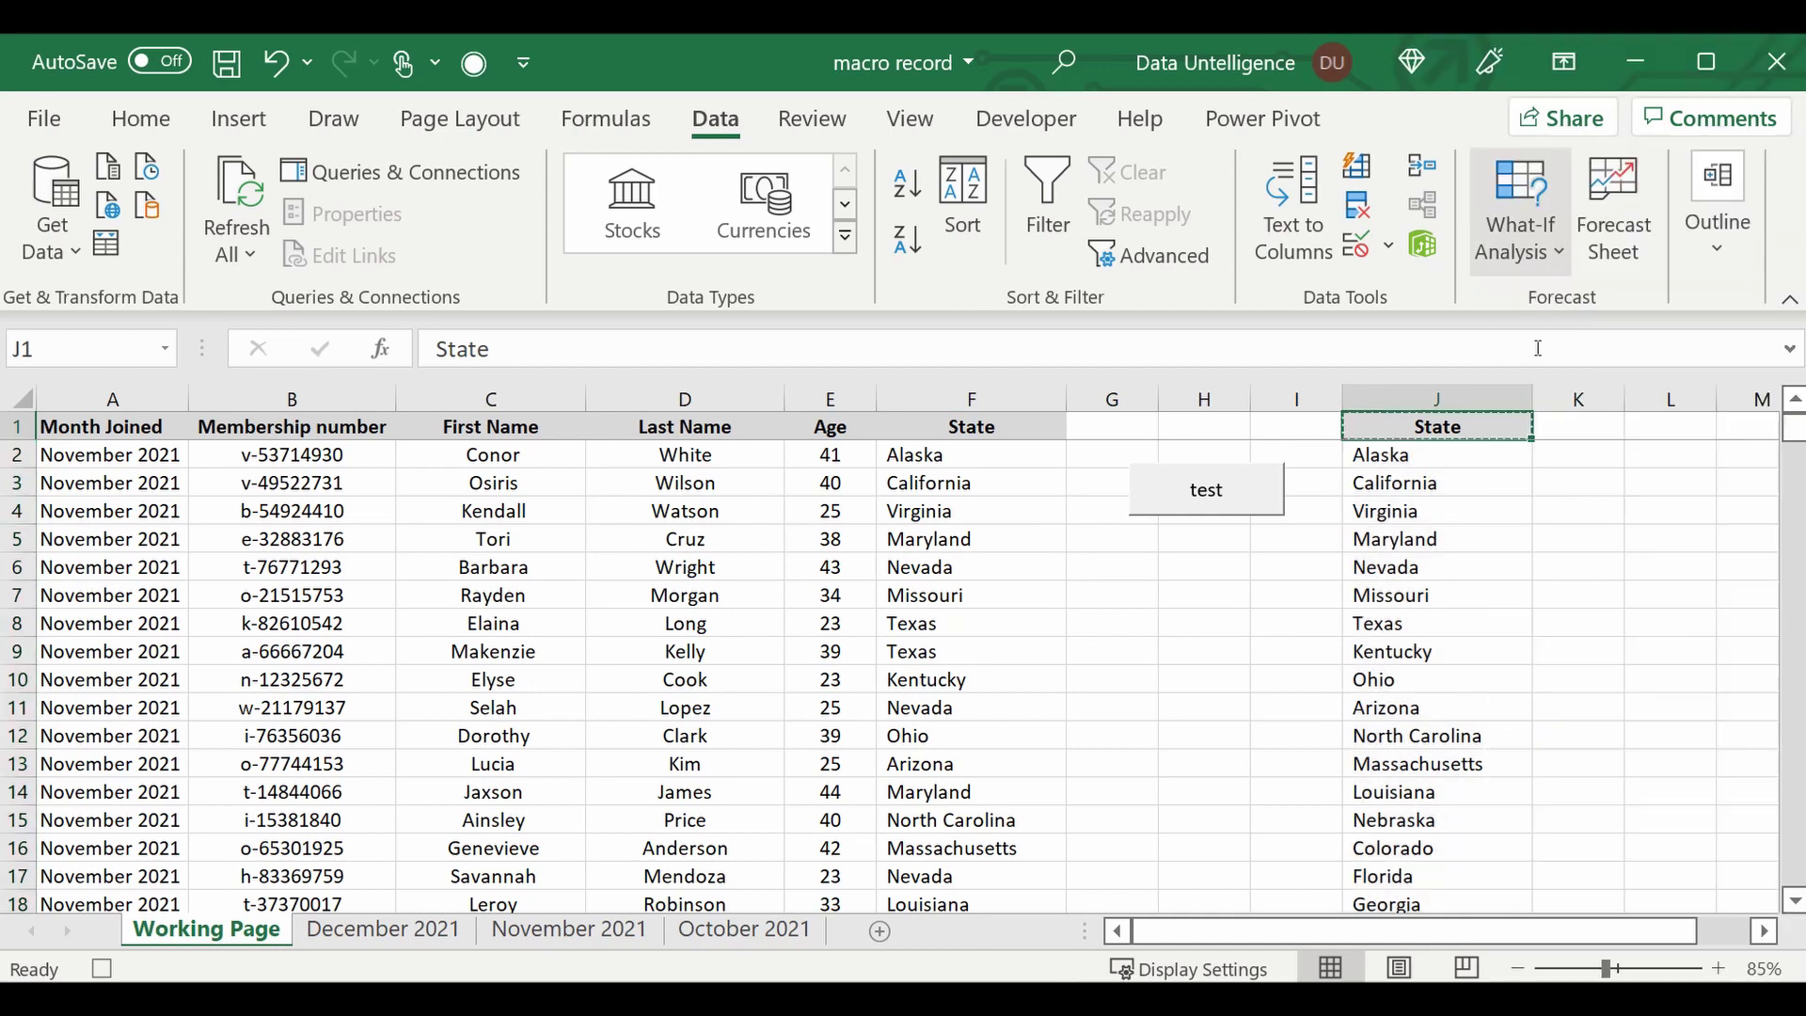
left_click(1565, 436)
right_click(1565, 437)
left_click(1277, 307)
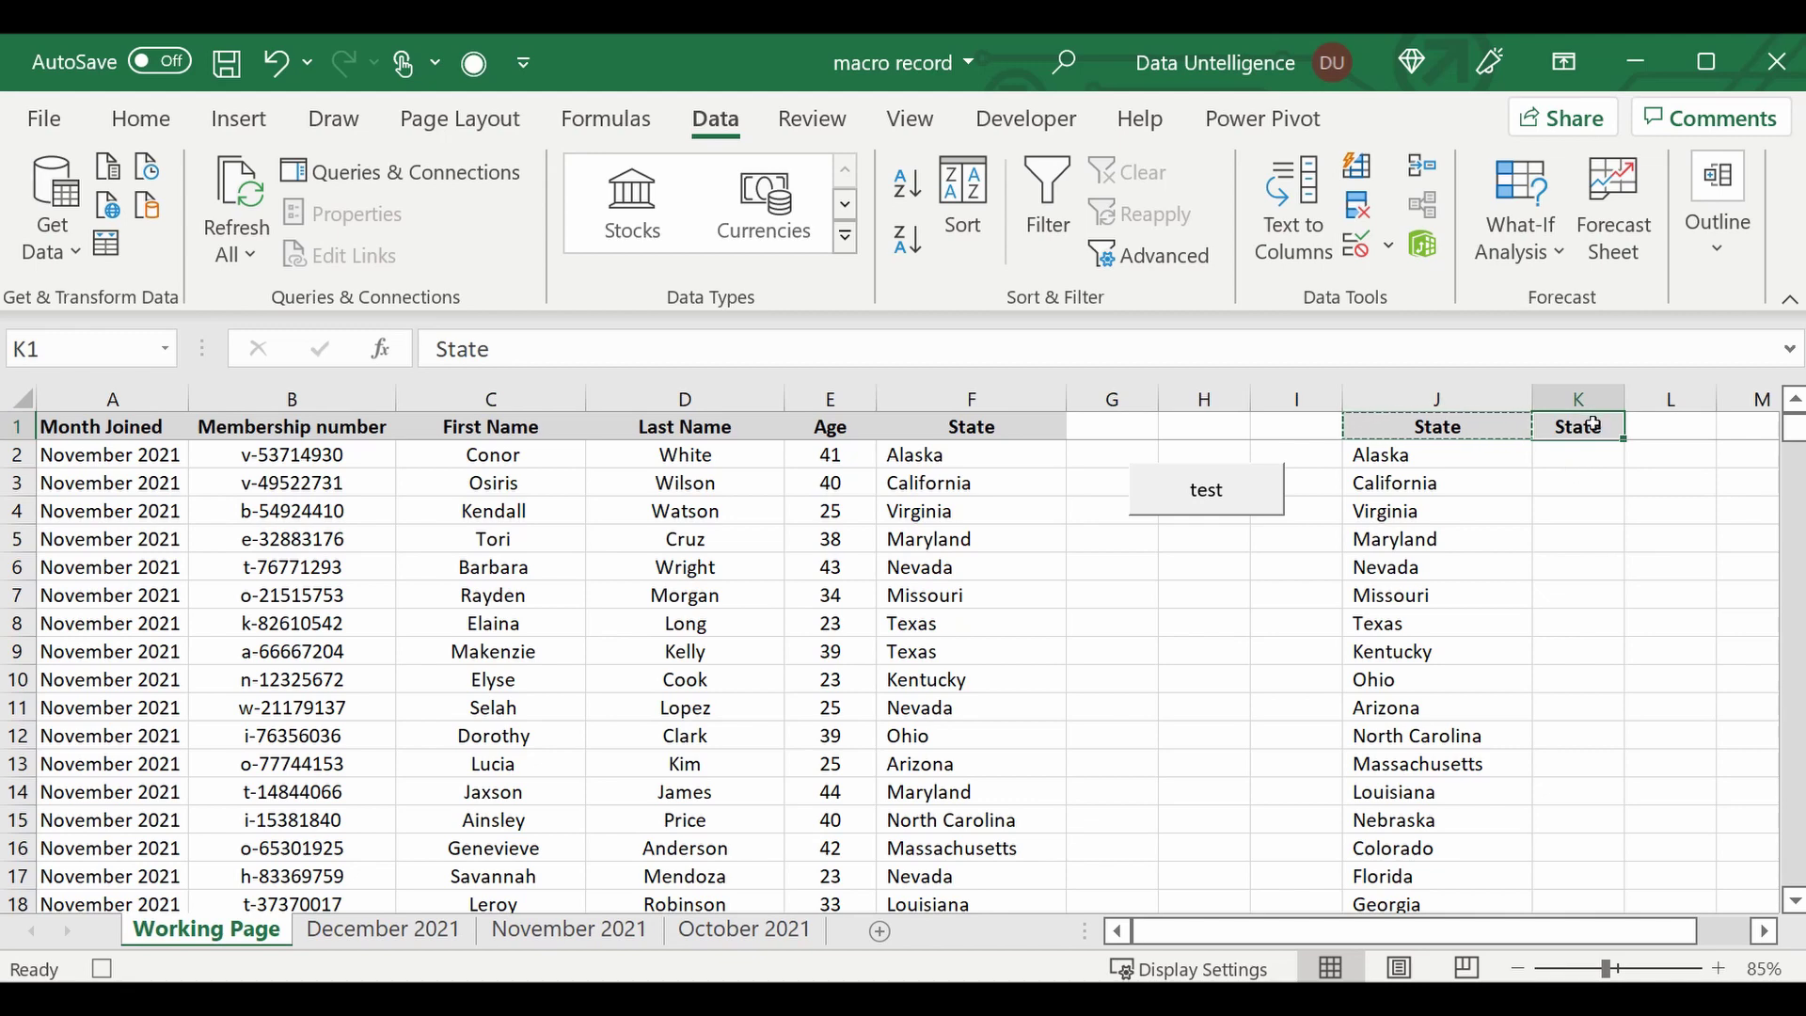
type("Count")
key("Return")
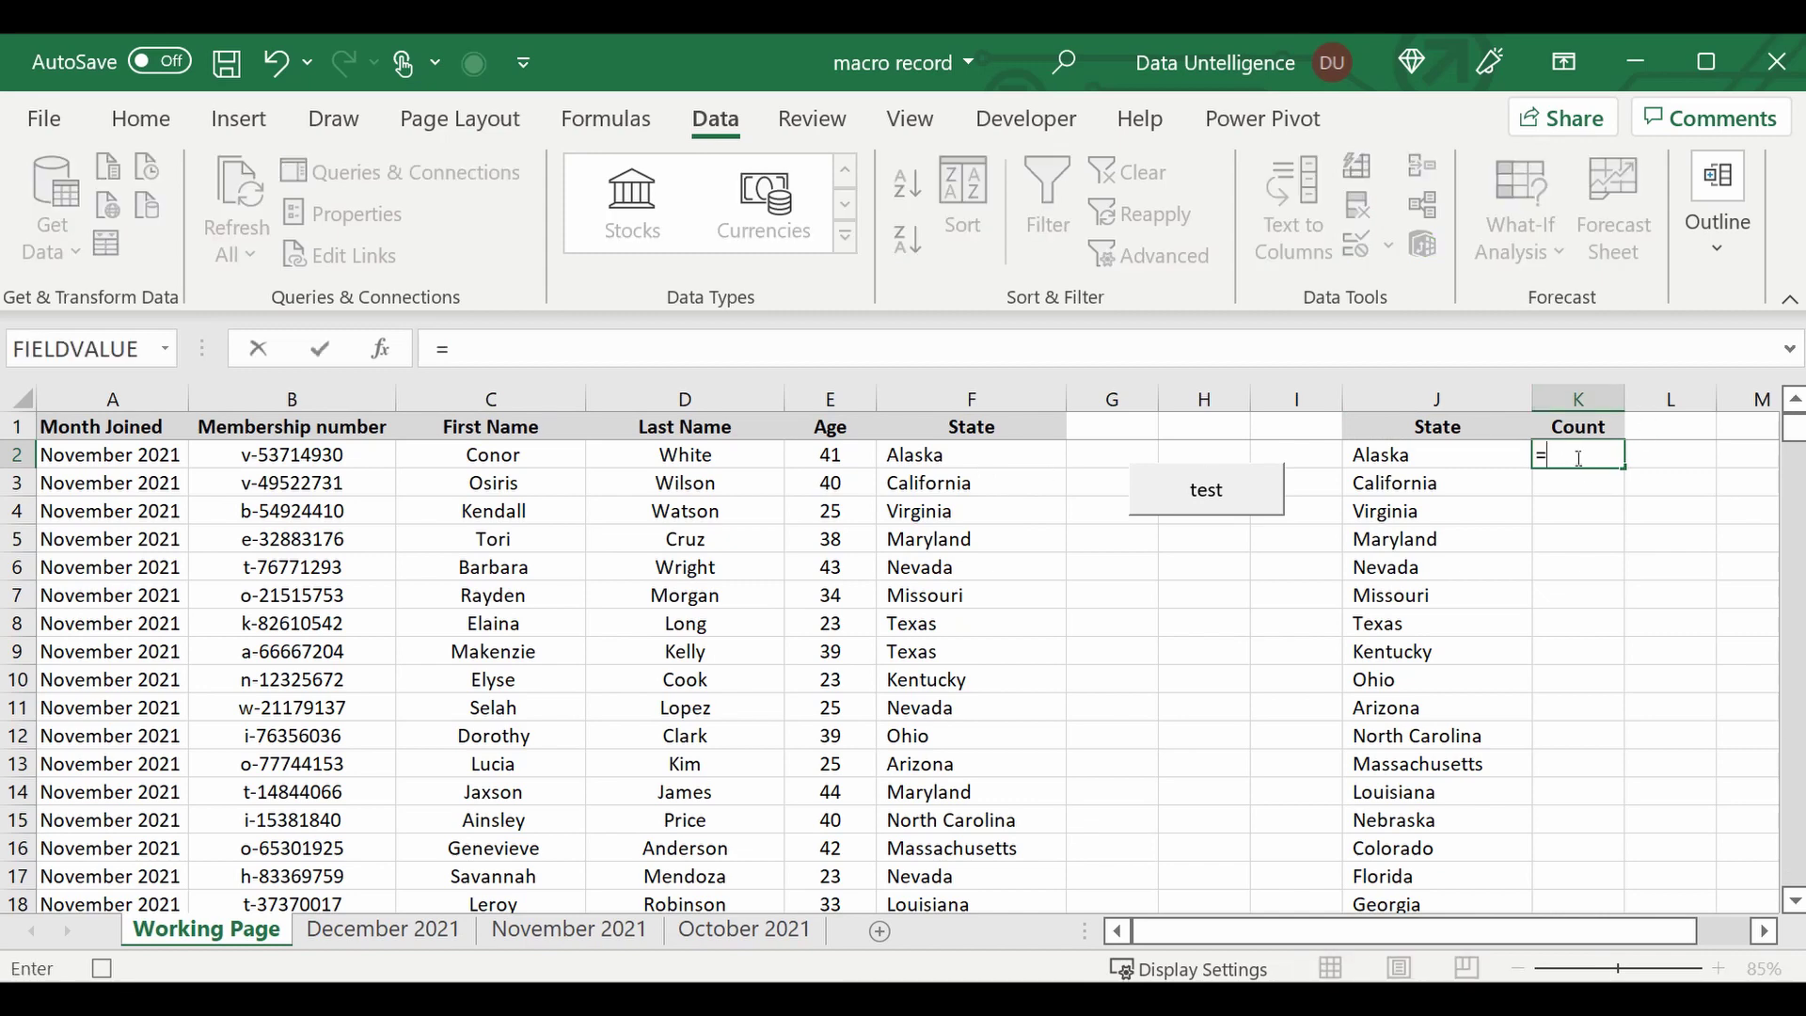
Enter =COUNTIF(F:F,J2) in K2 and fill it down column K.
type("countif")
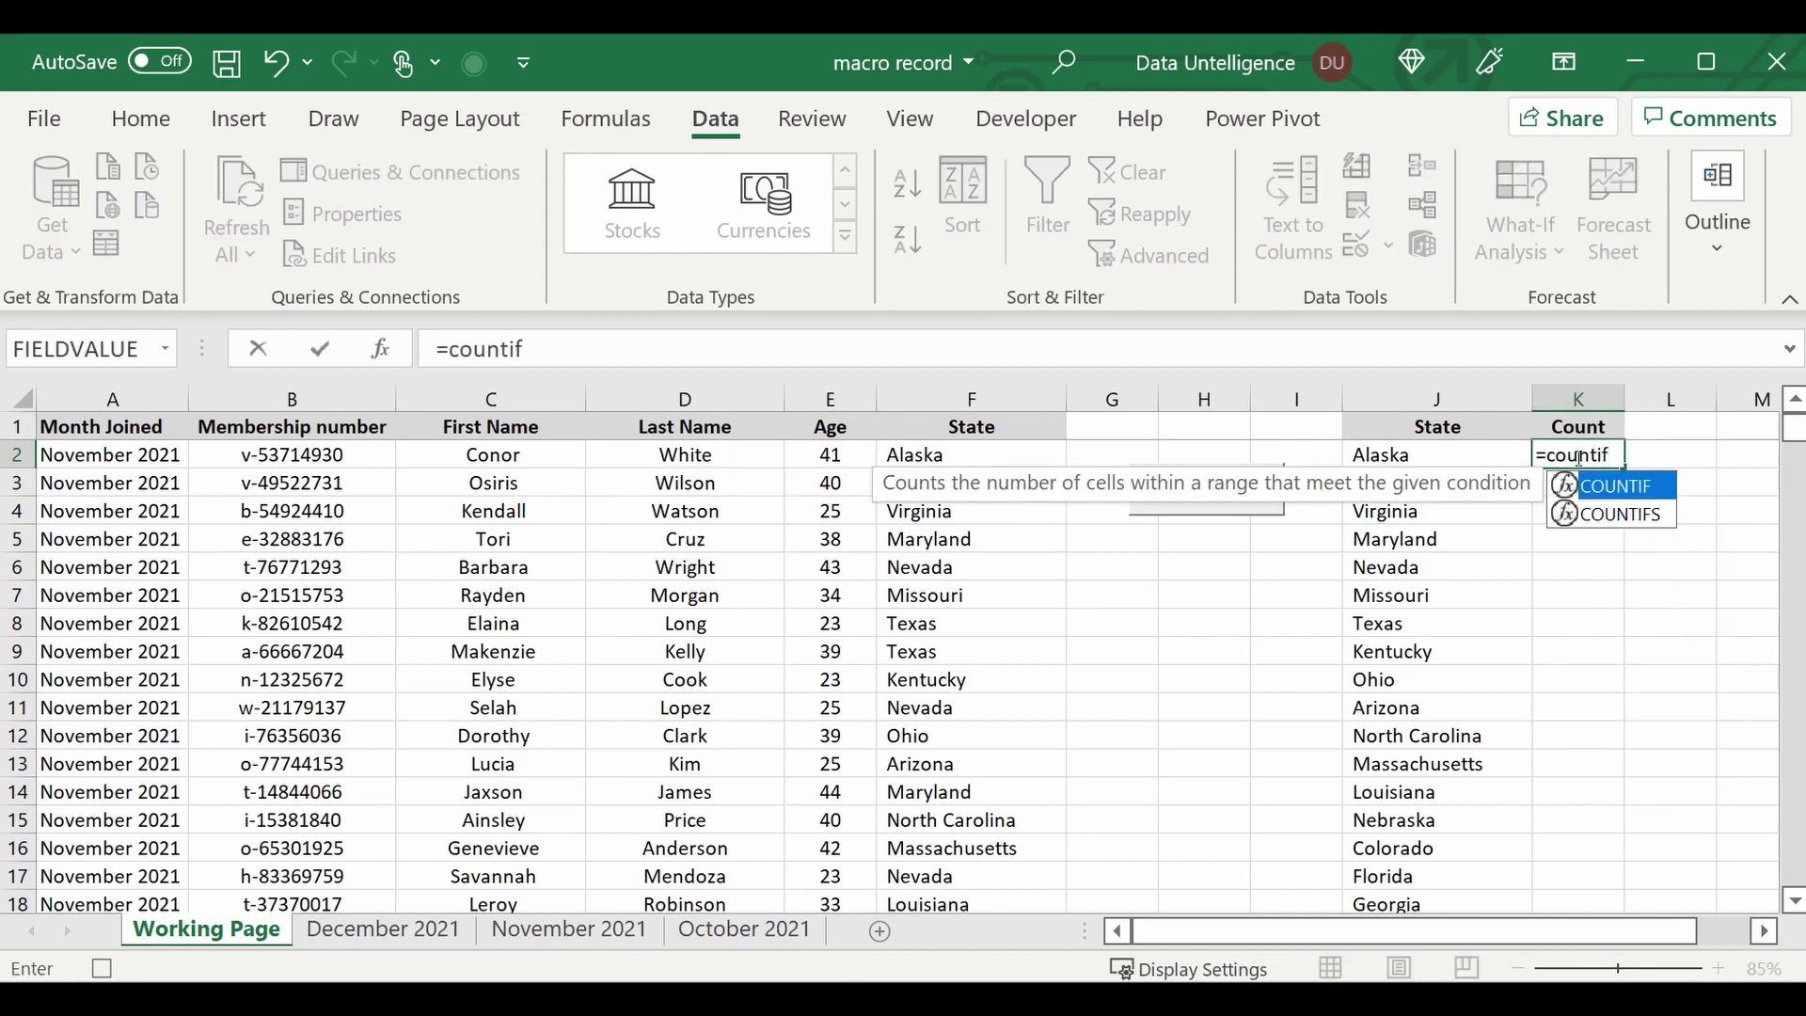
type("(")
left_click(951, 394)
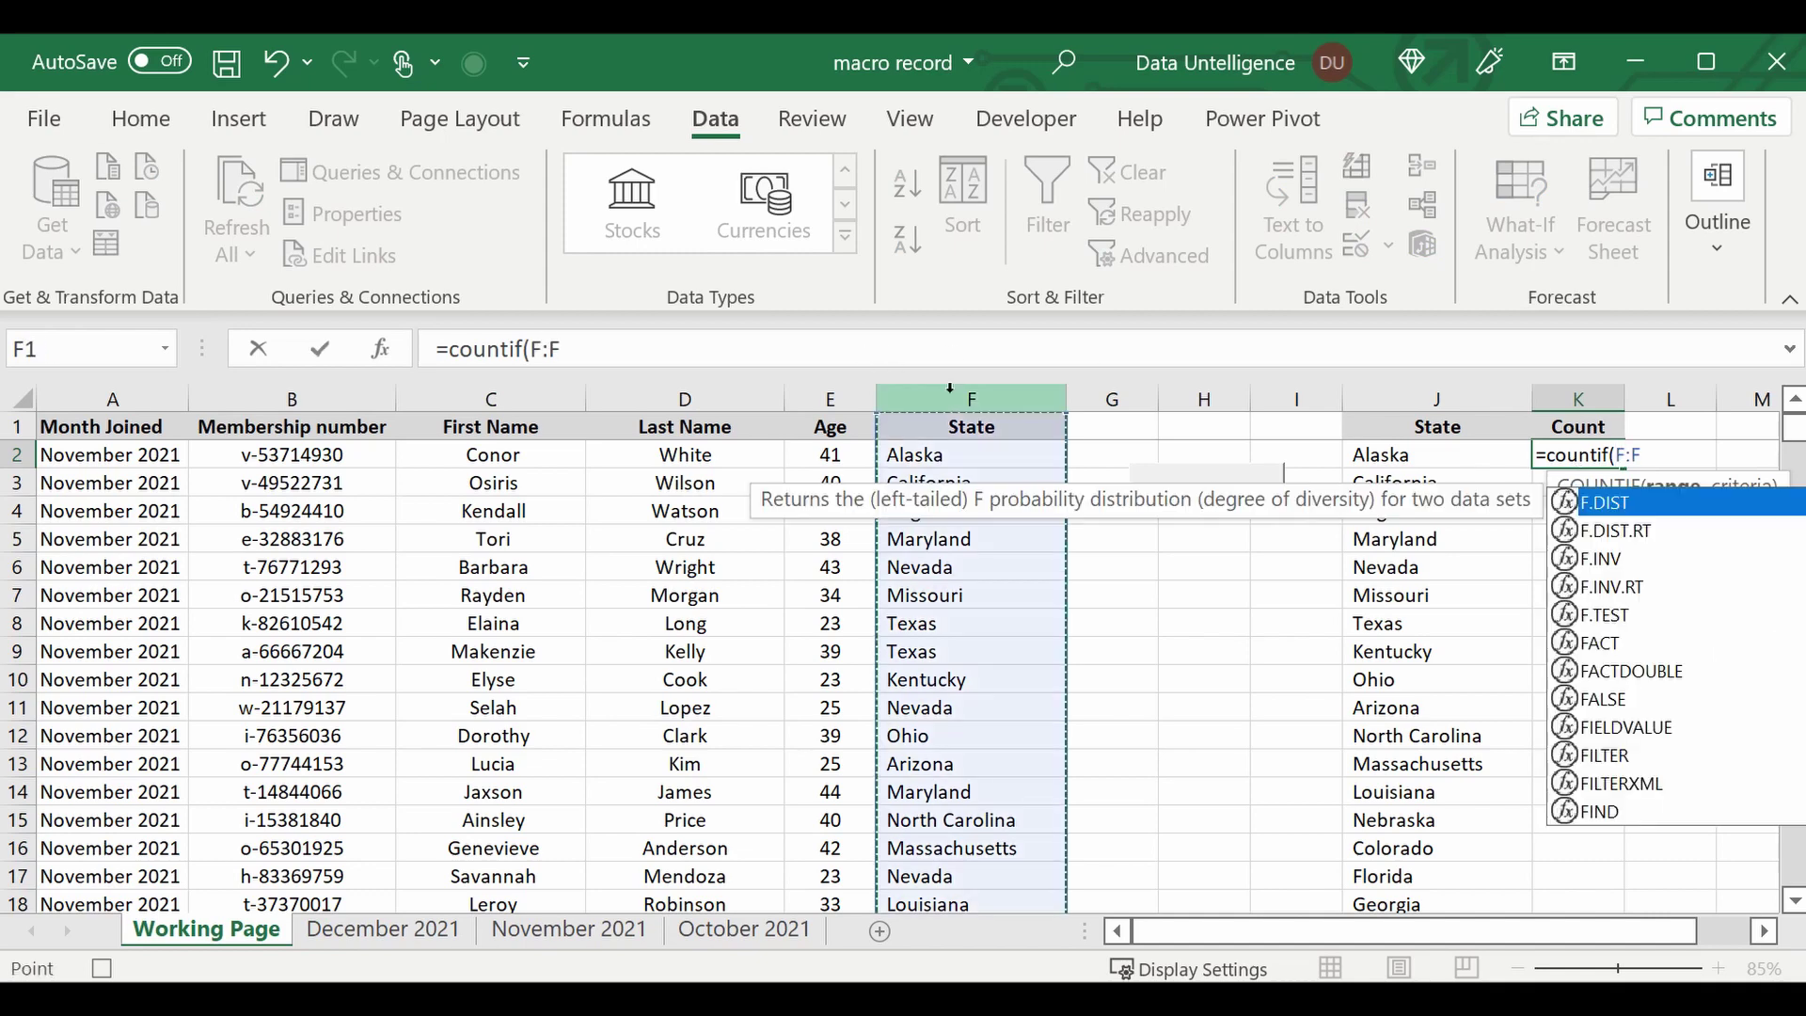
type(",")
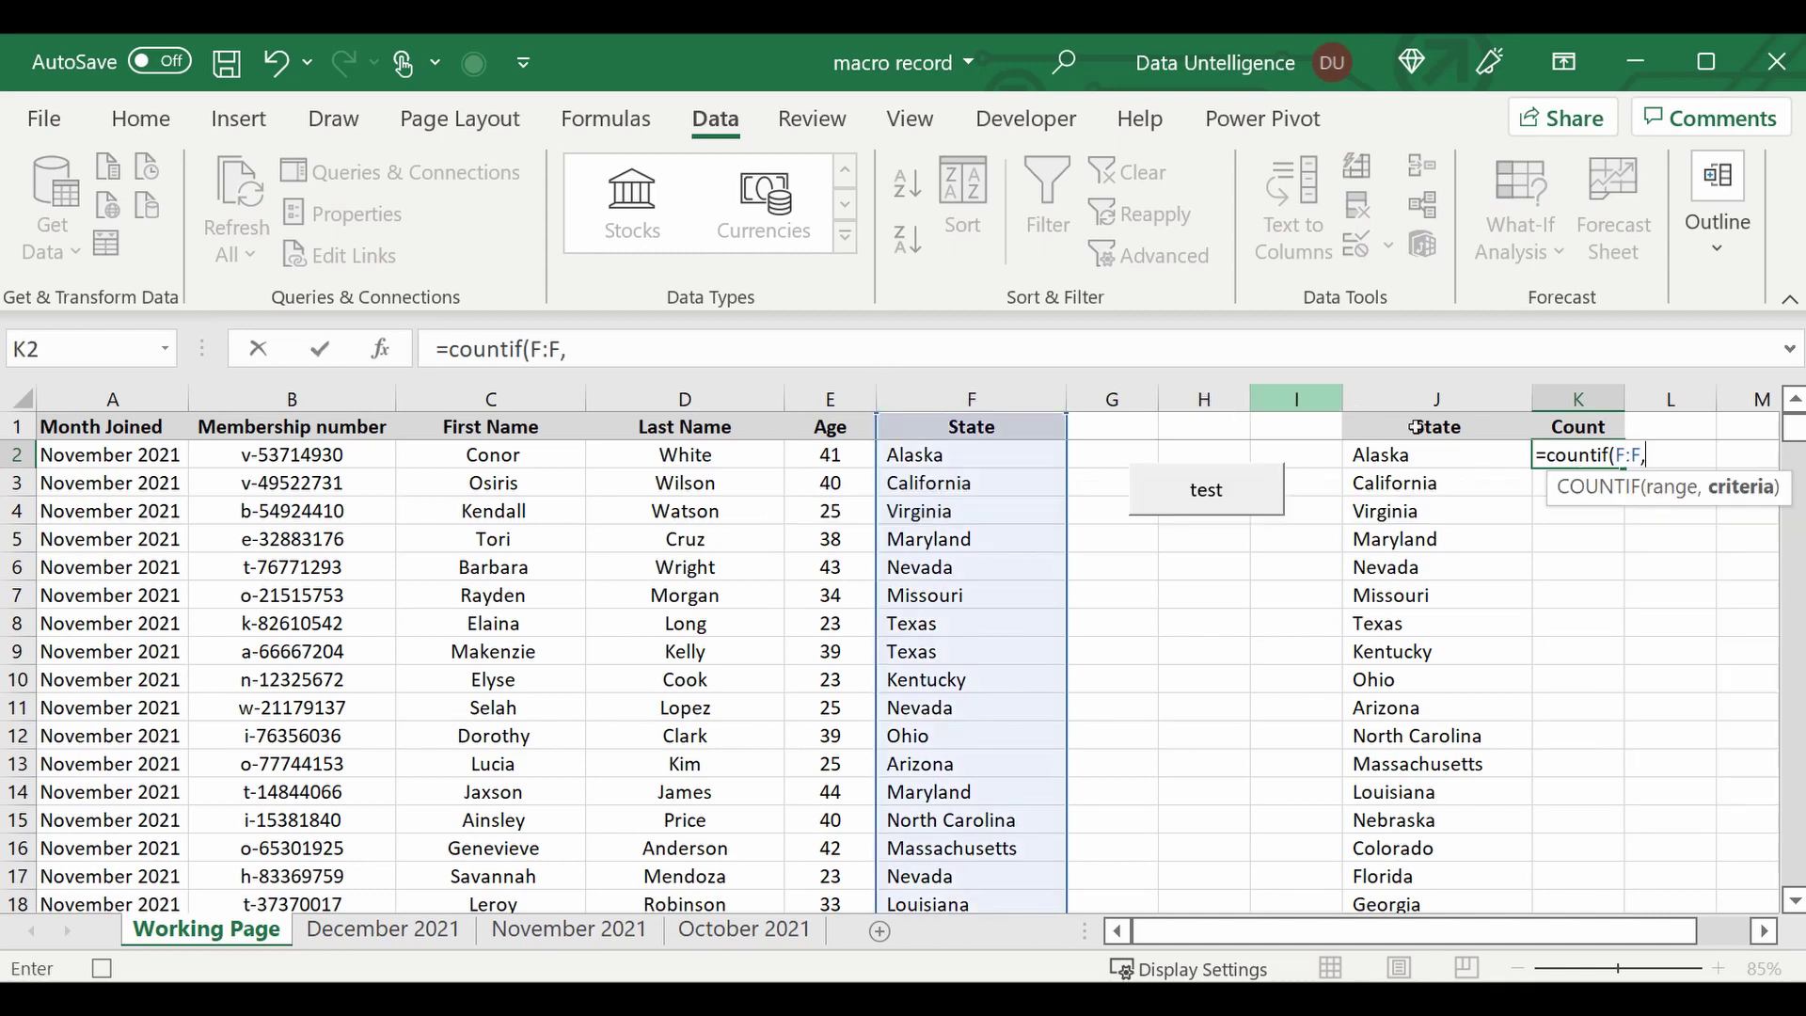
left_click(1457, 458)
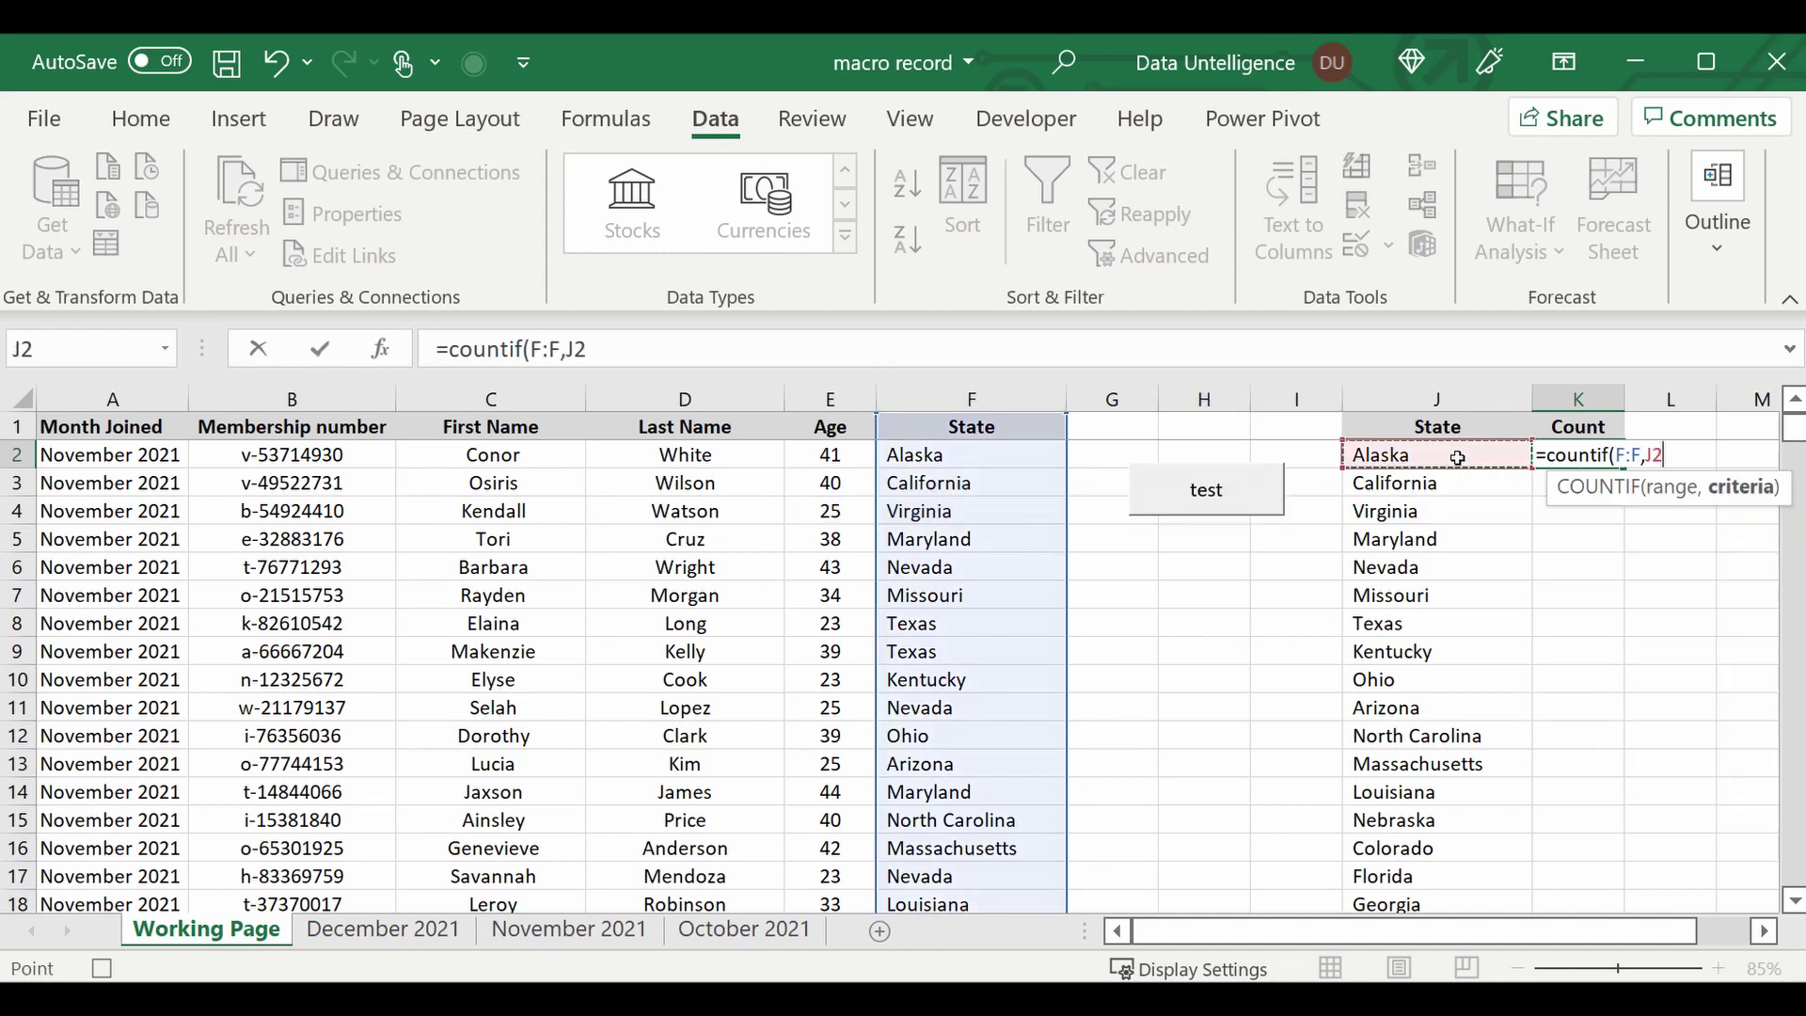
type(")")
key("Return")
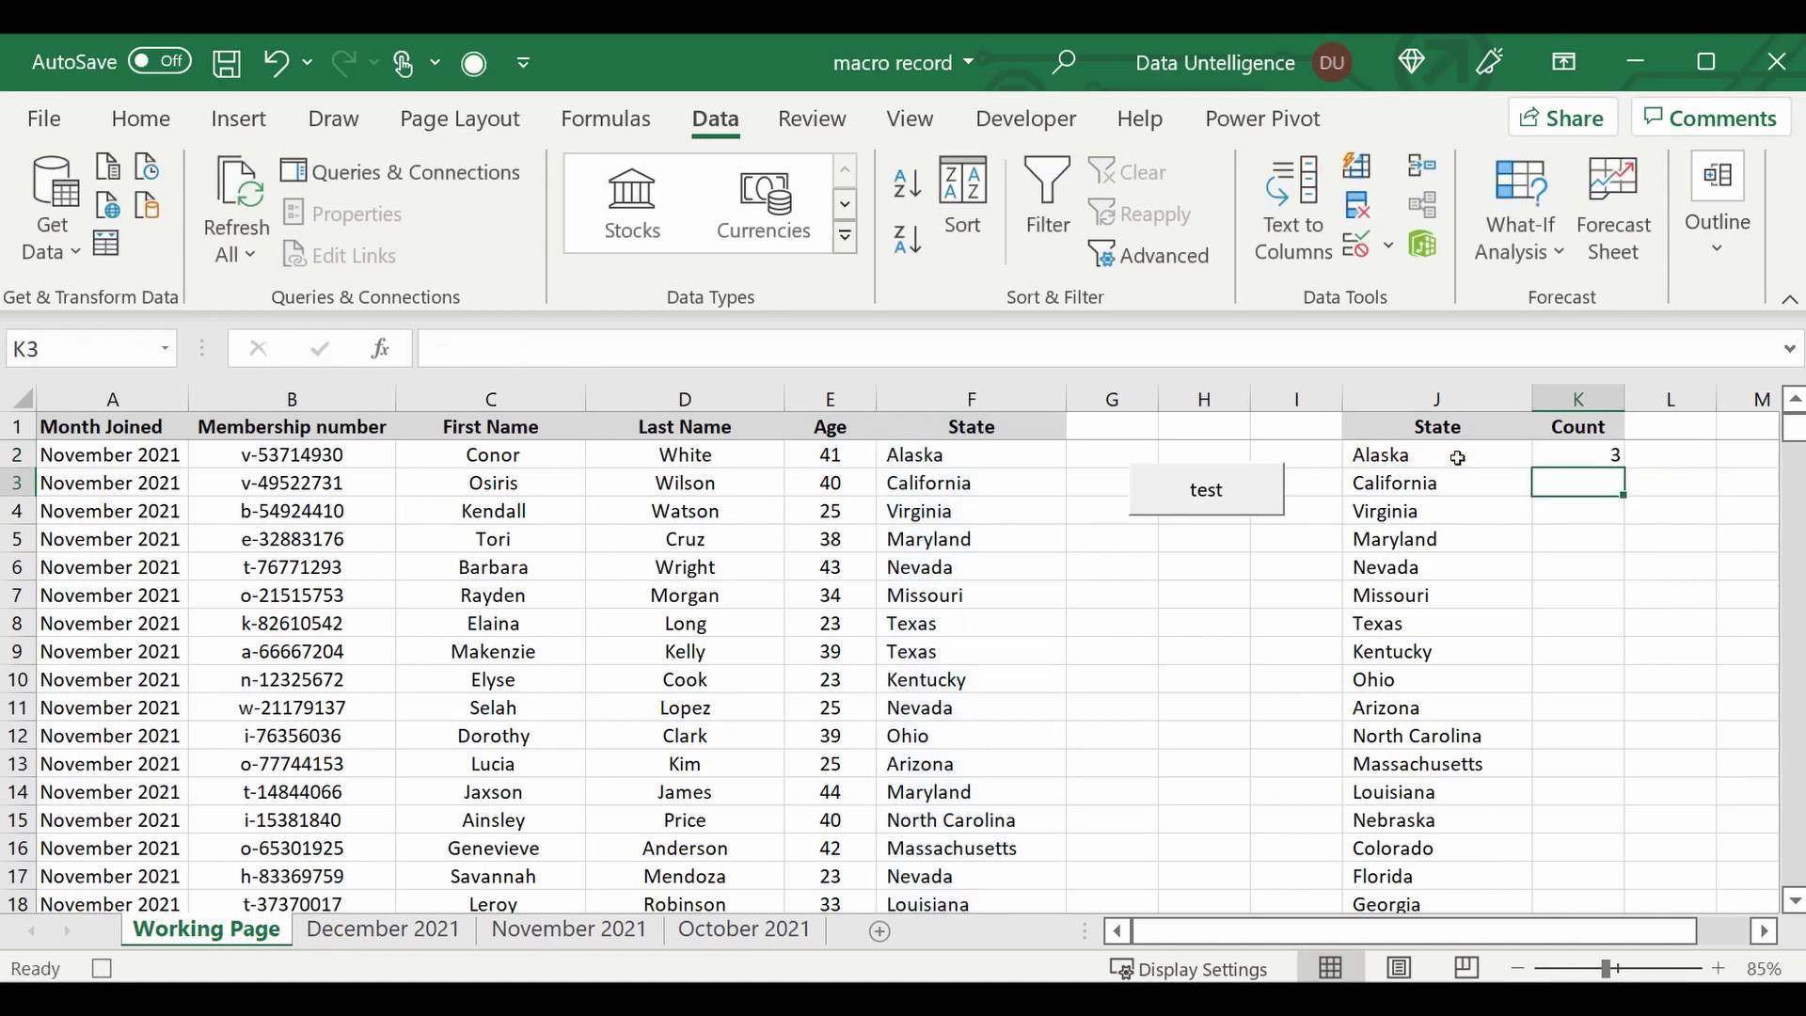
left_click(1594, 450)
left_click_drag(1631, 468, 1600, 556)
scroll(1611, 787, "down", 10)
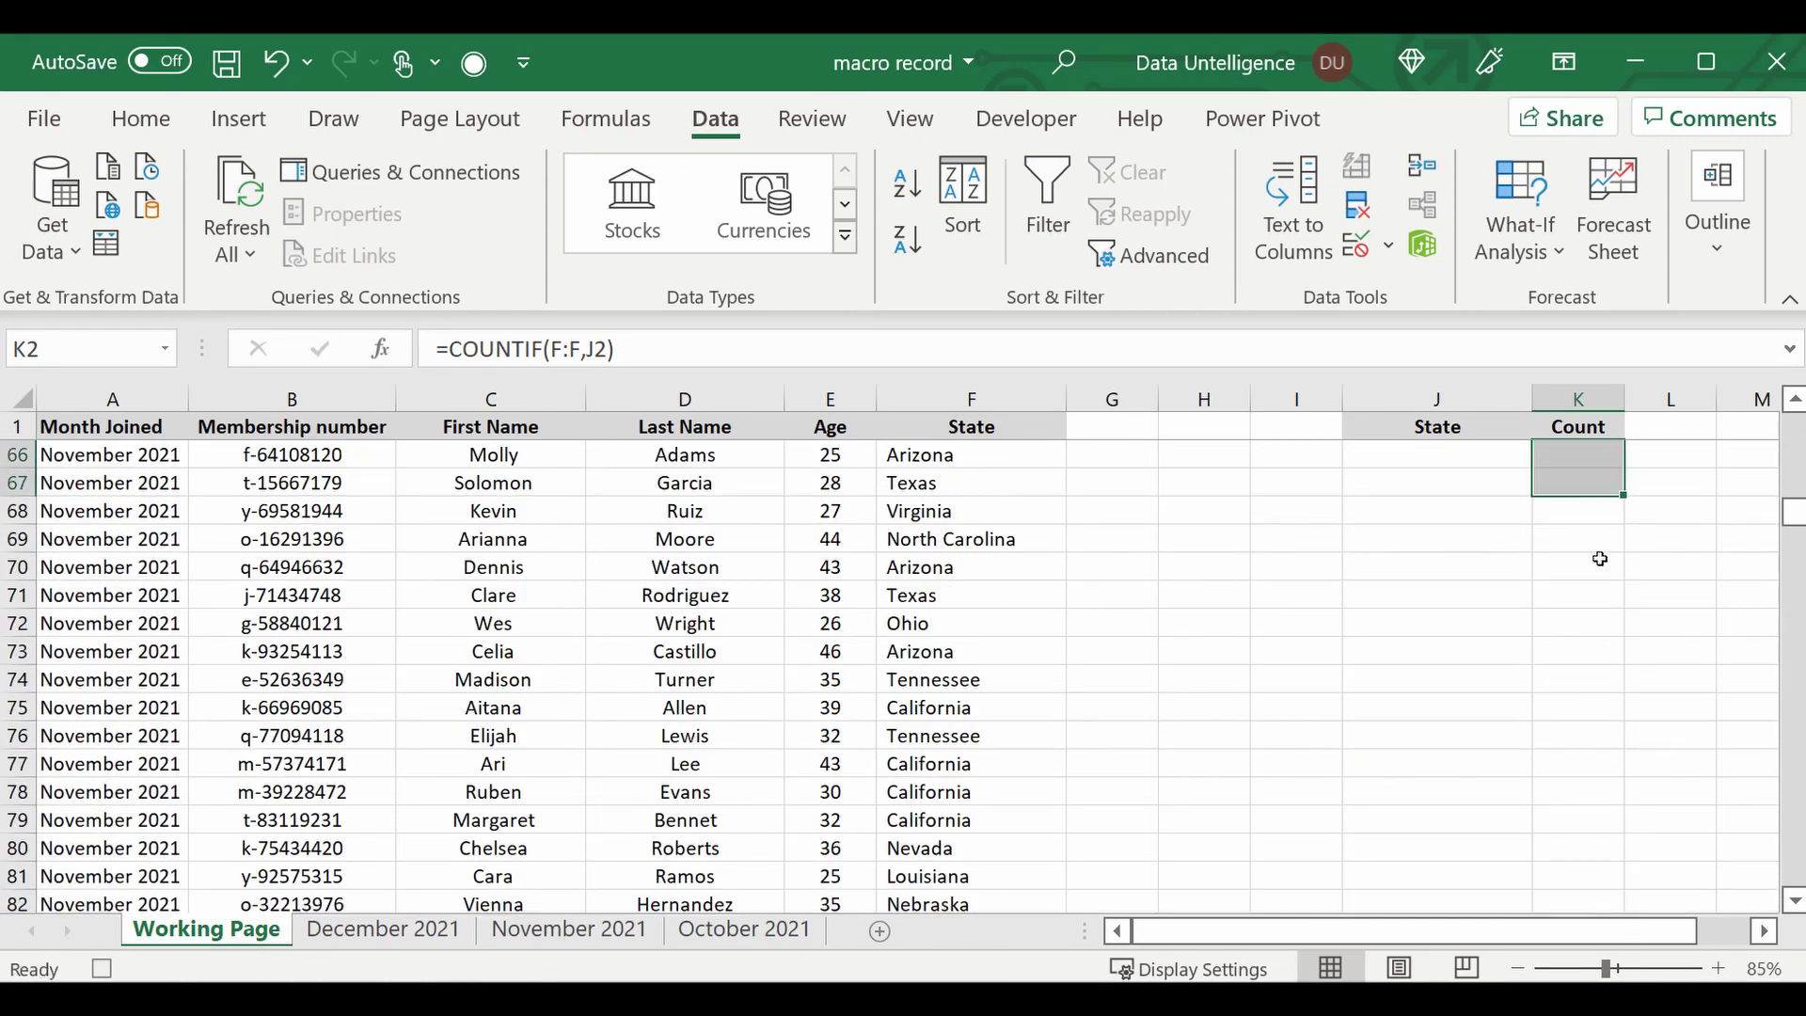
scroll(1573, 705, "up", 18)
Replace the Count column's COUNTIF formulas with static values using Paste Values, then select column K.
scroll(1579, 712, "up", 4)
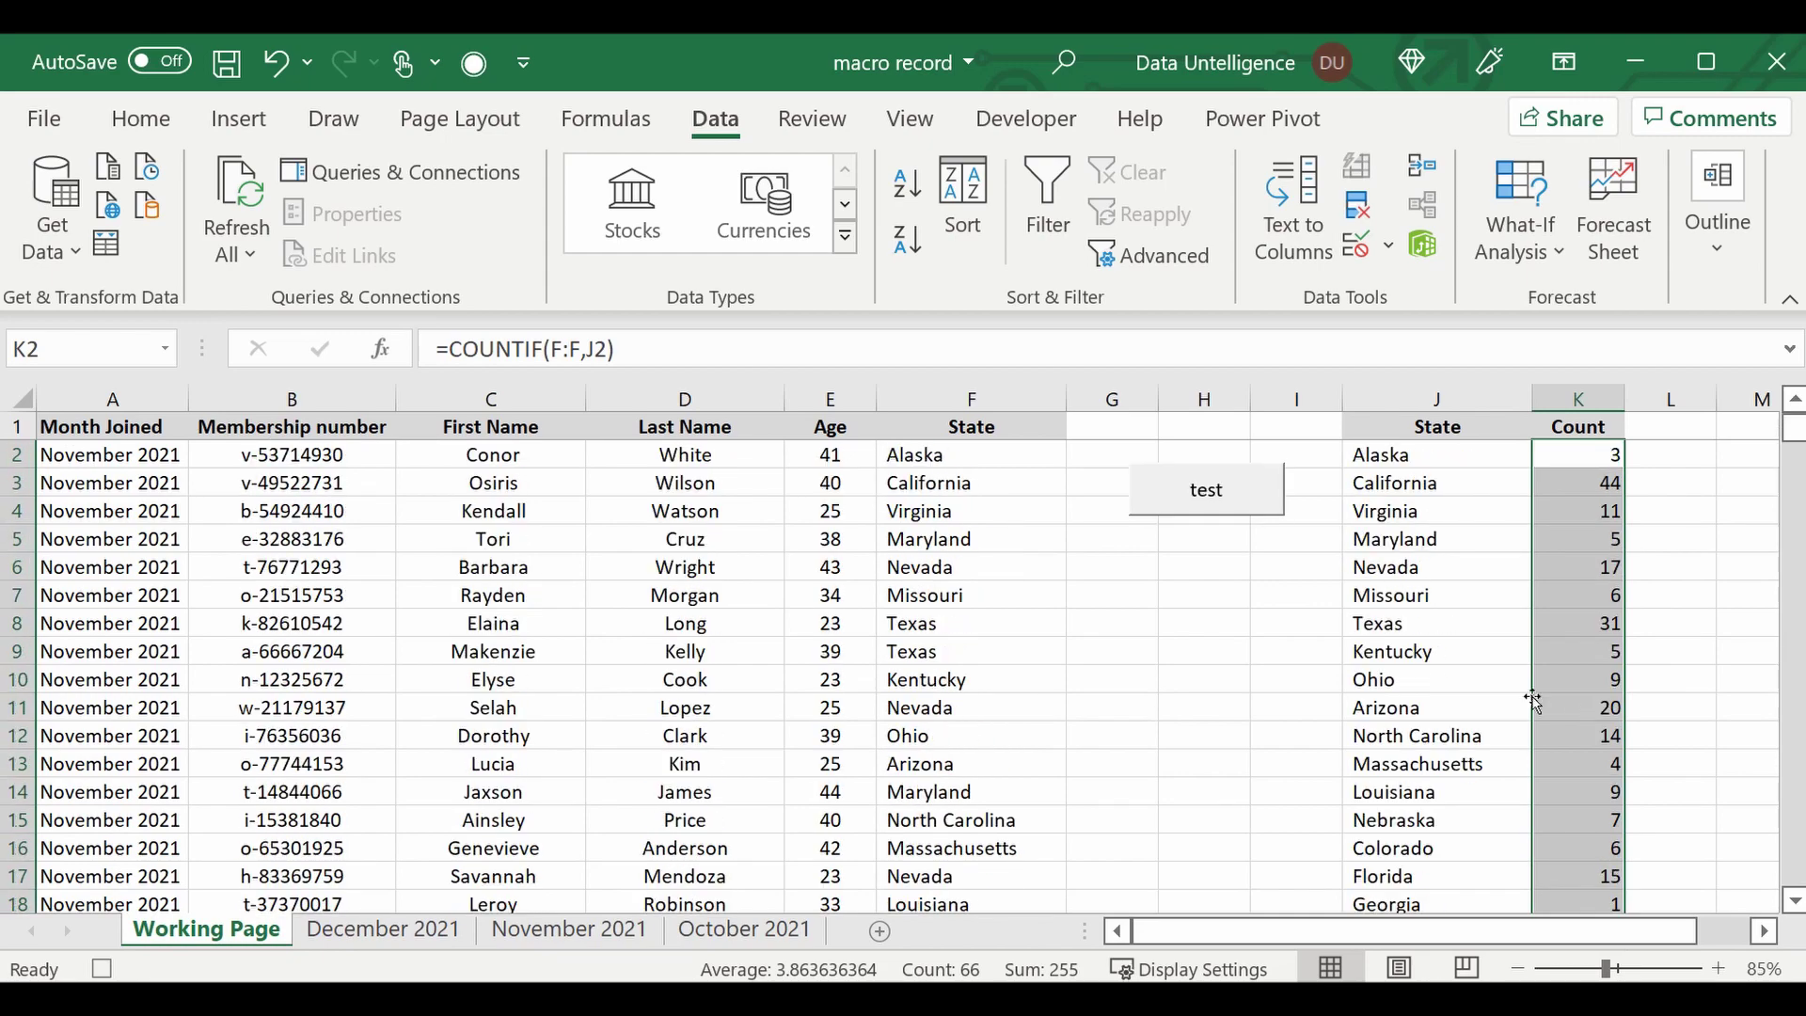
scroll(1524, 718, "down", 9)
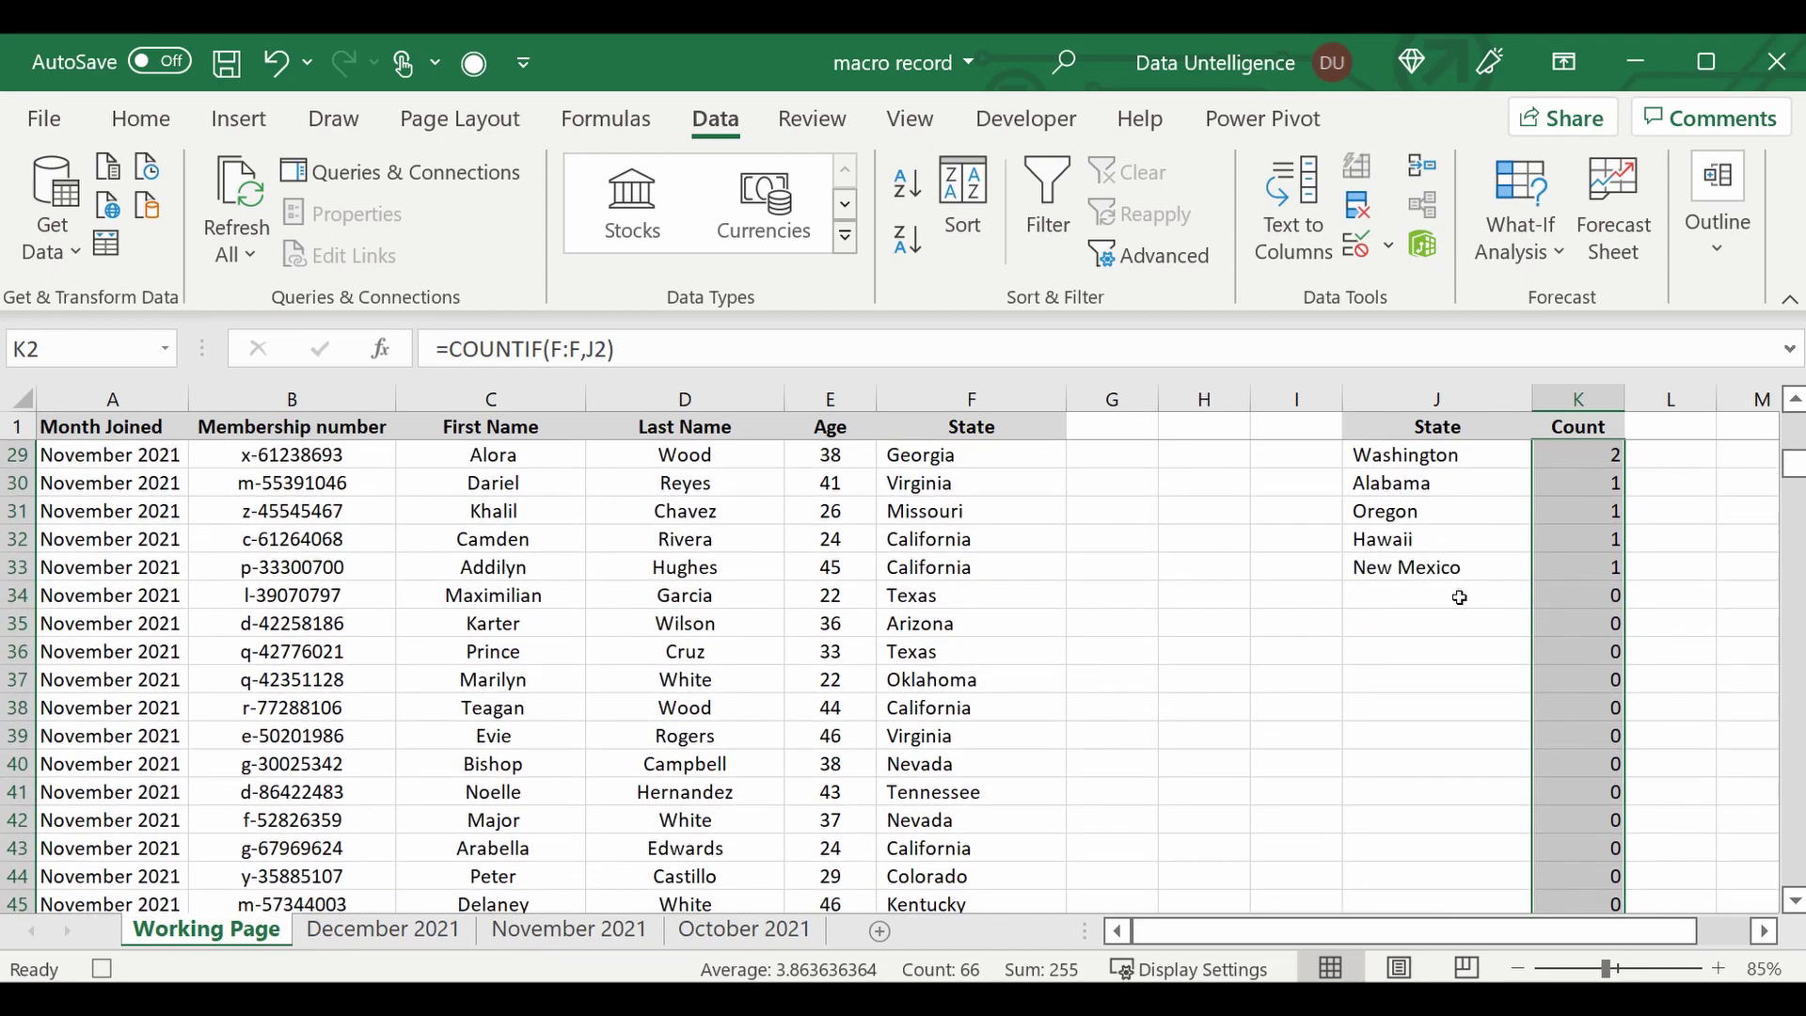
scroll(1469, 600, "up", 9)
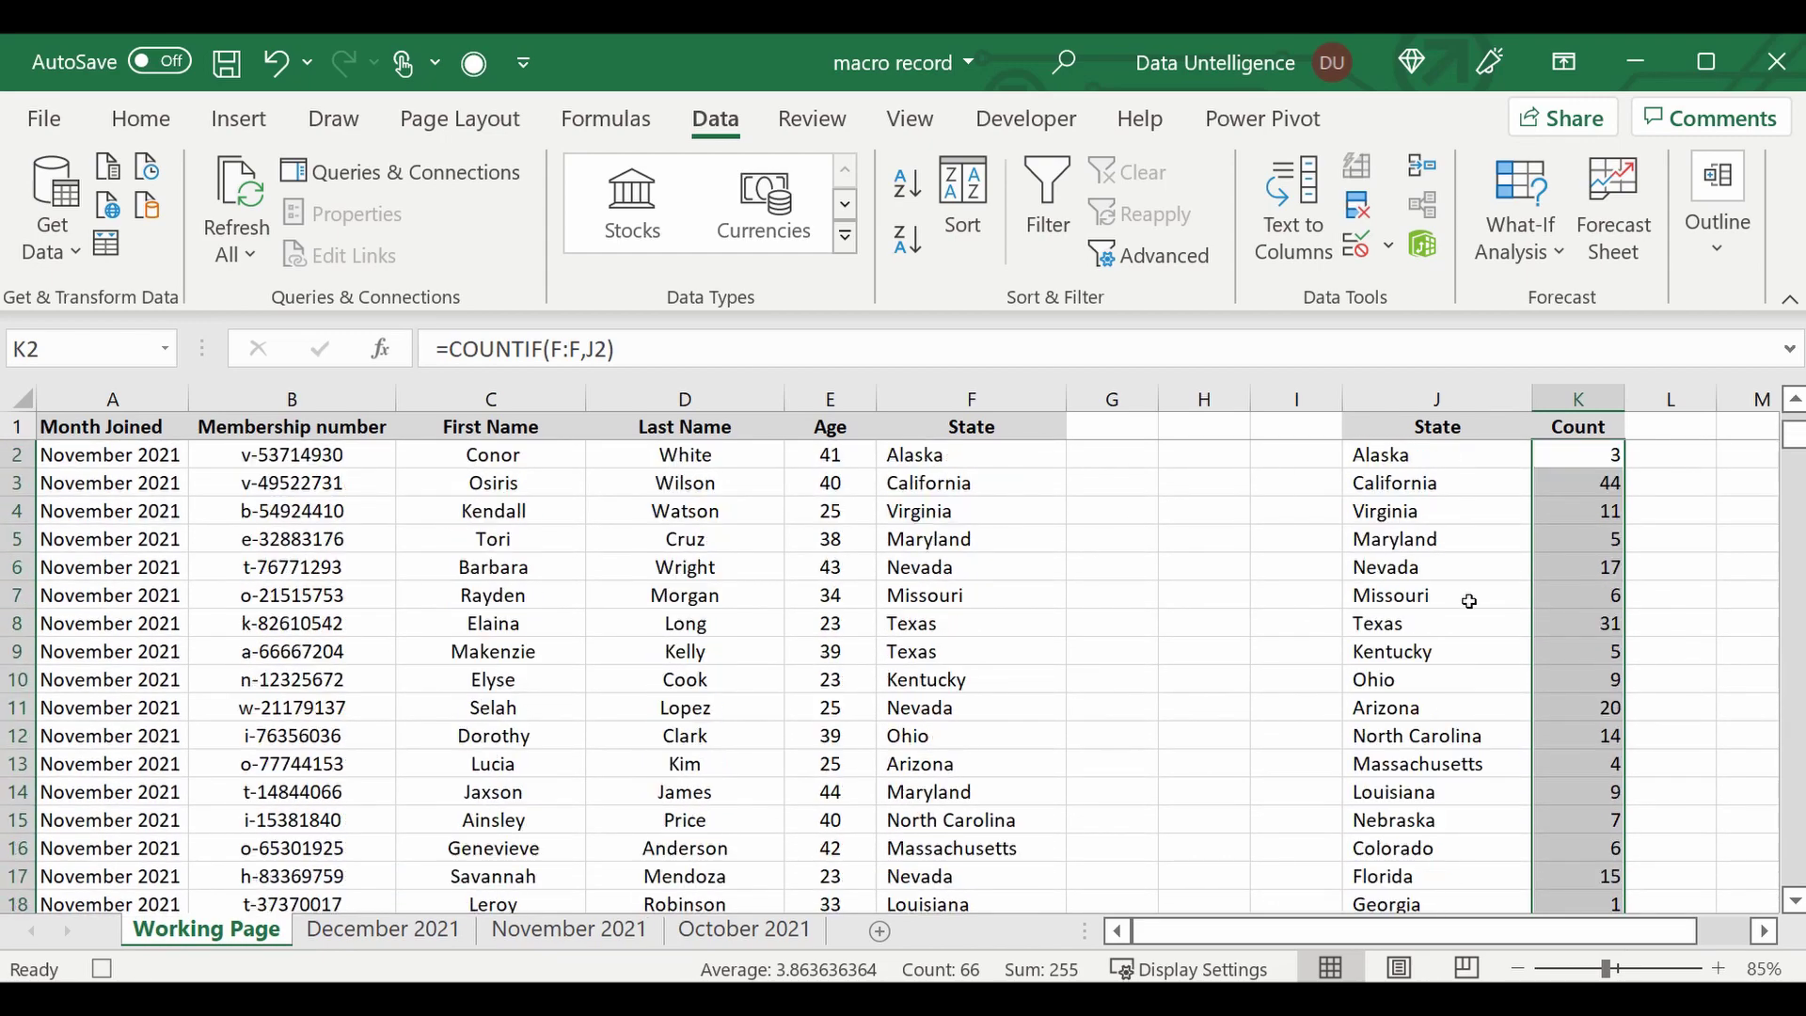
right_click(1571, 455)
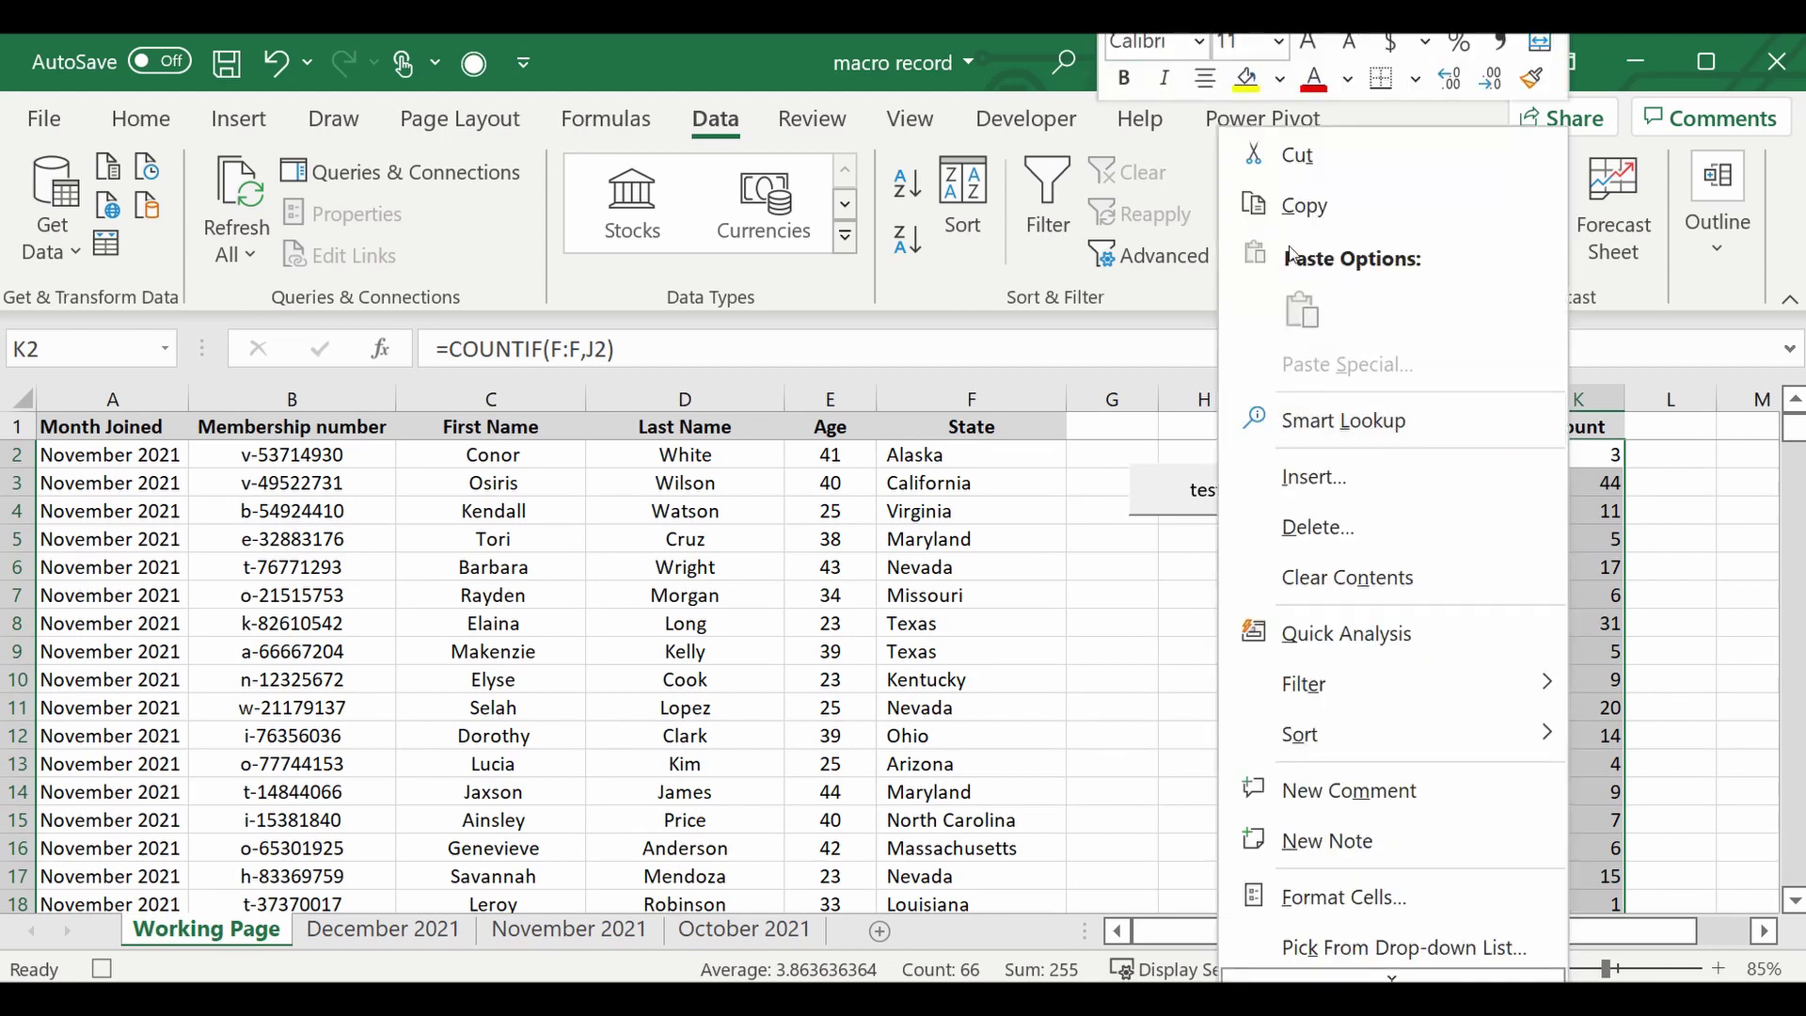
left_click(1317, 199)
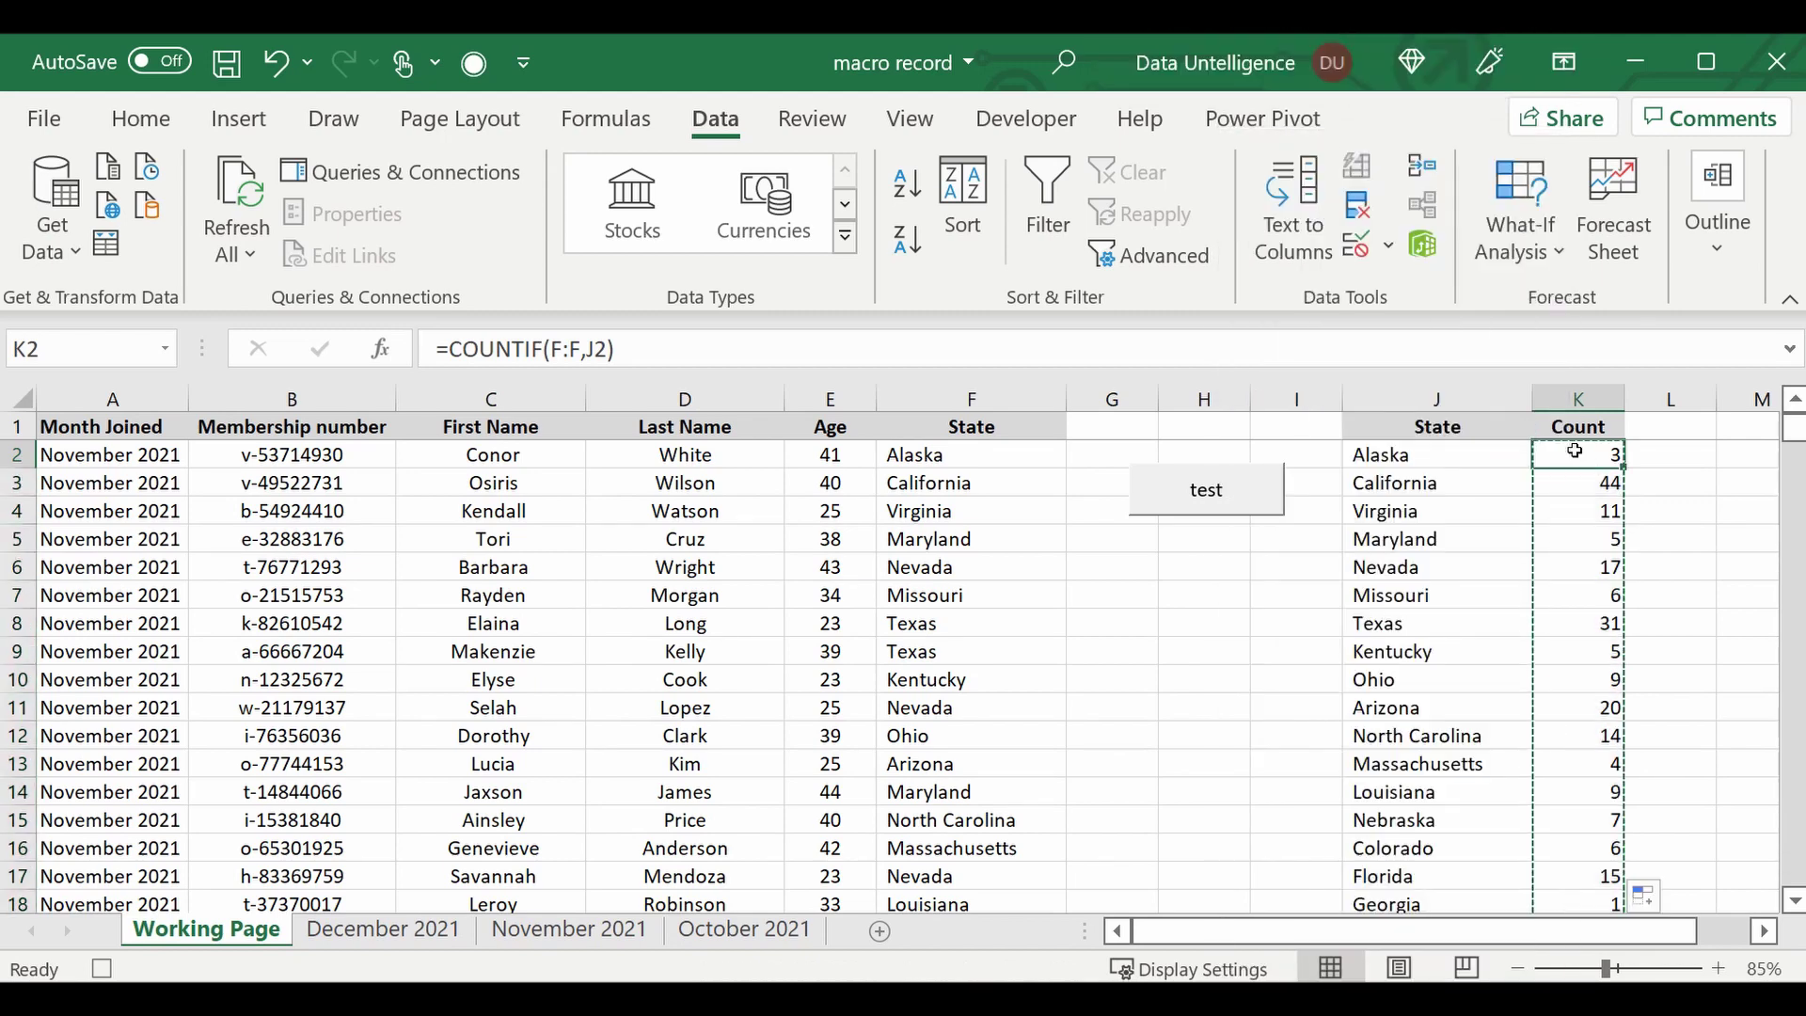
right_click(1576, 456)
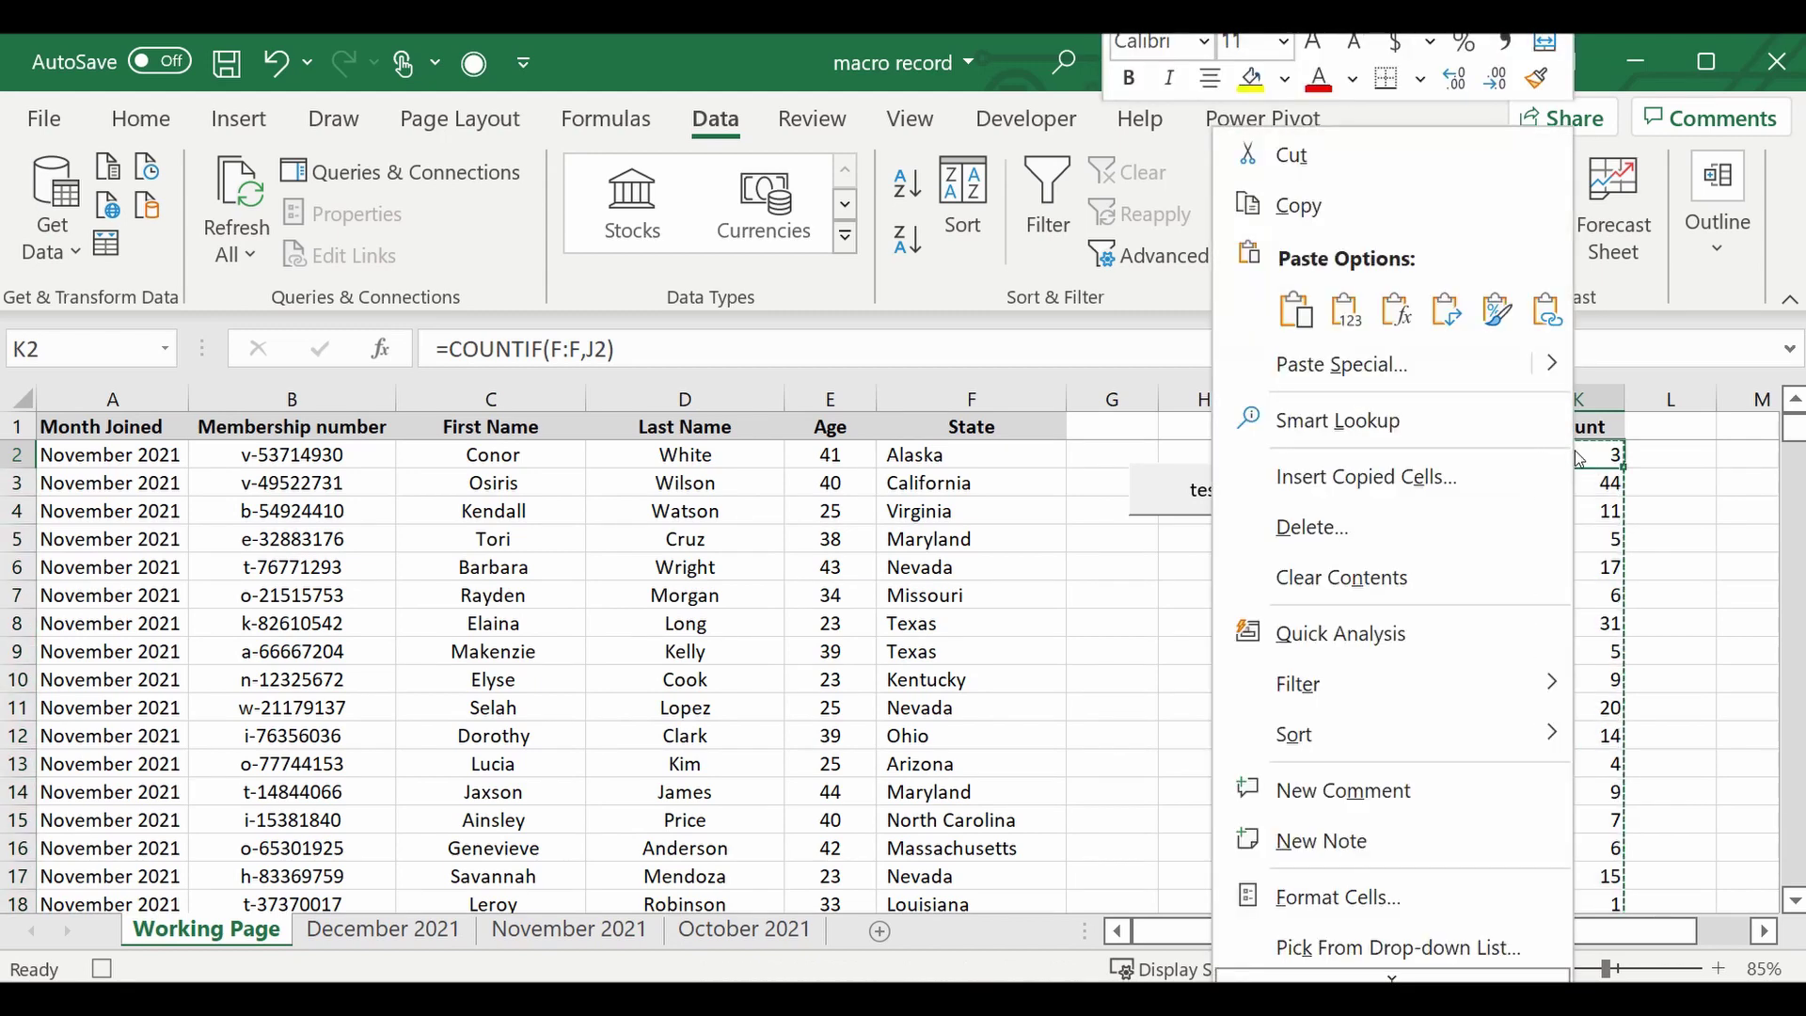
left_click(1348, 320)
scroll(1570, 649, "down", 17)
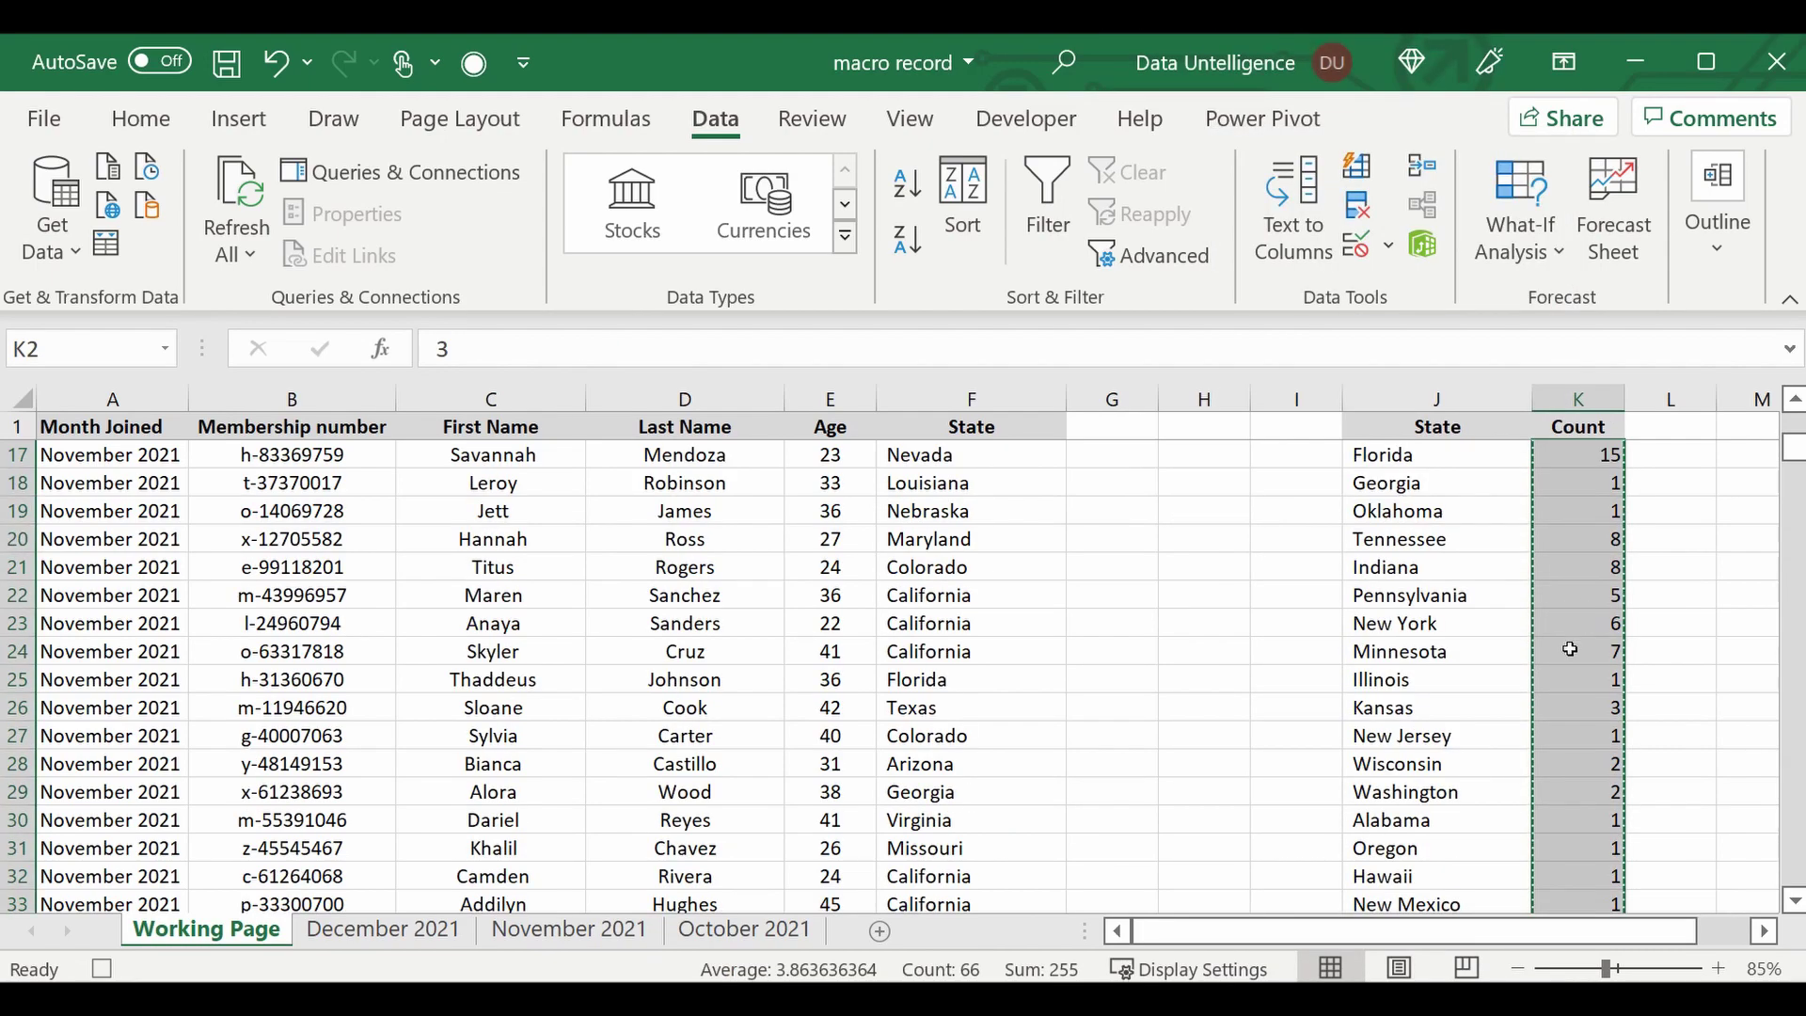
scroll(1571, 649, "up", 17)
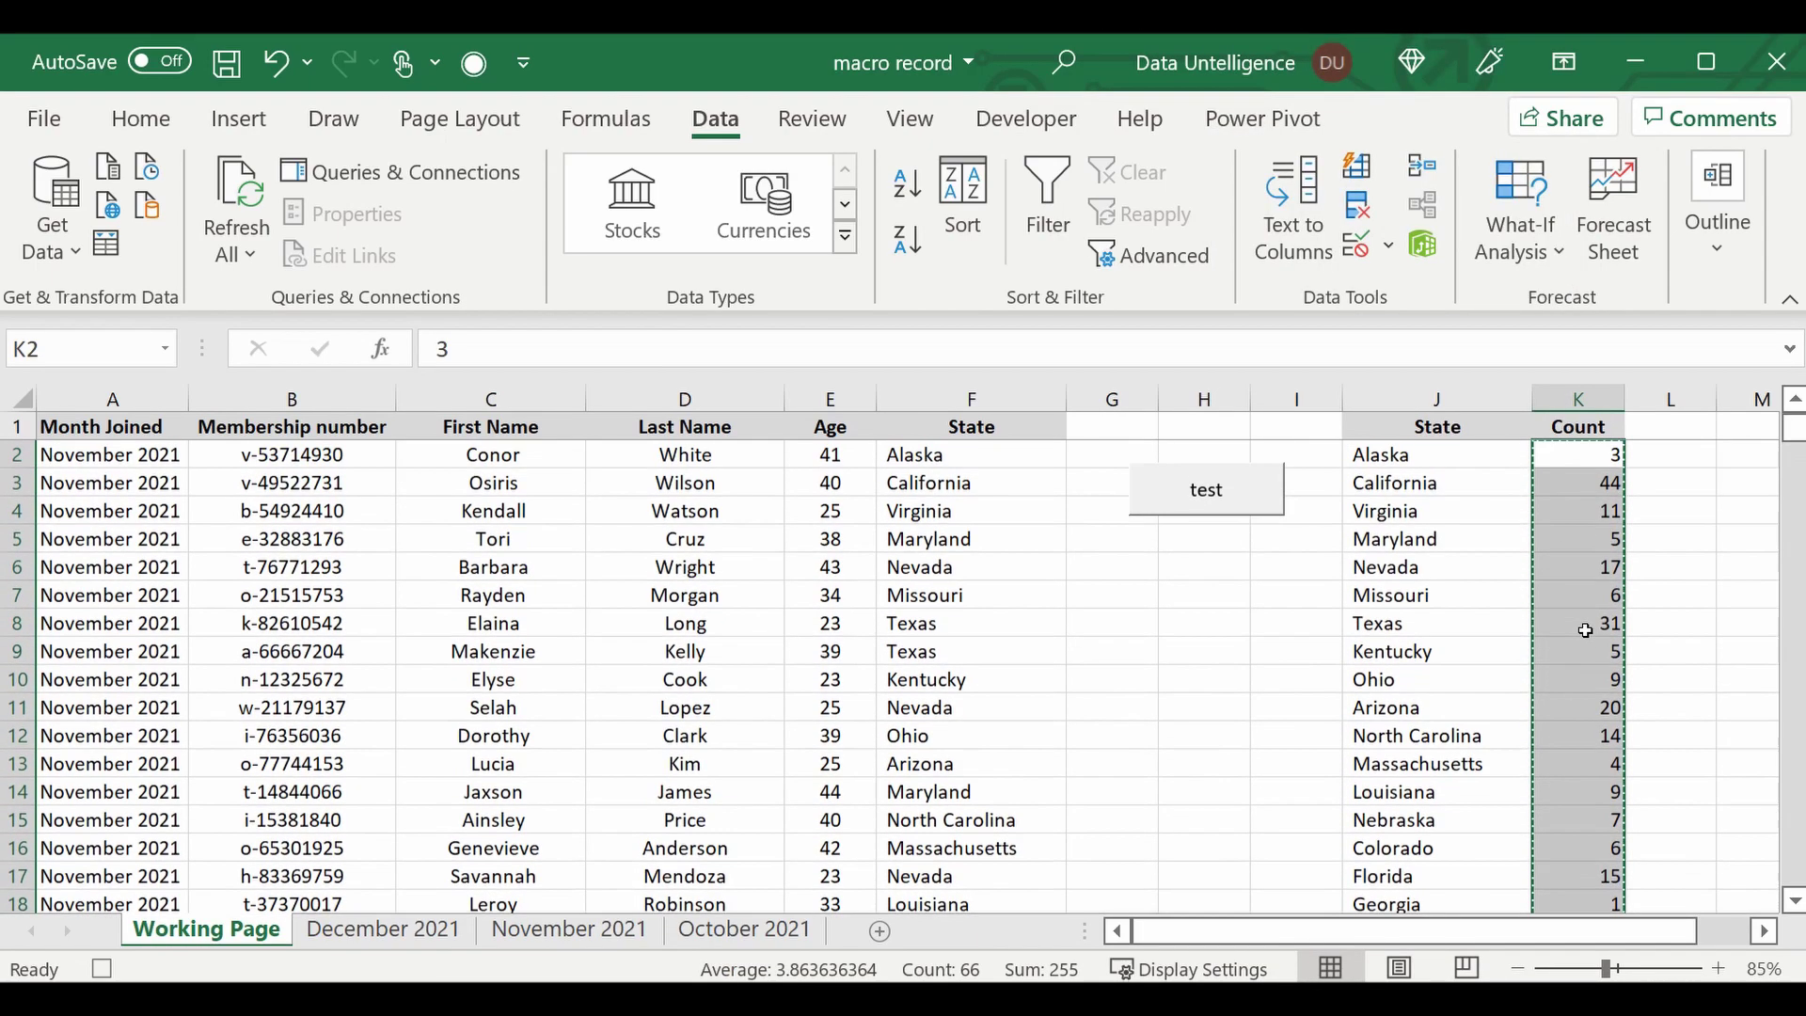
left_click(1577, 386)
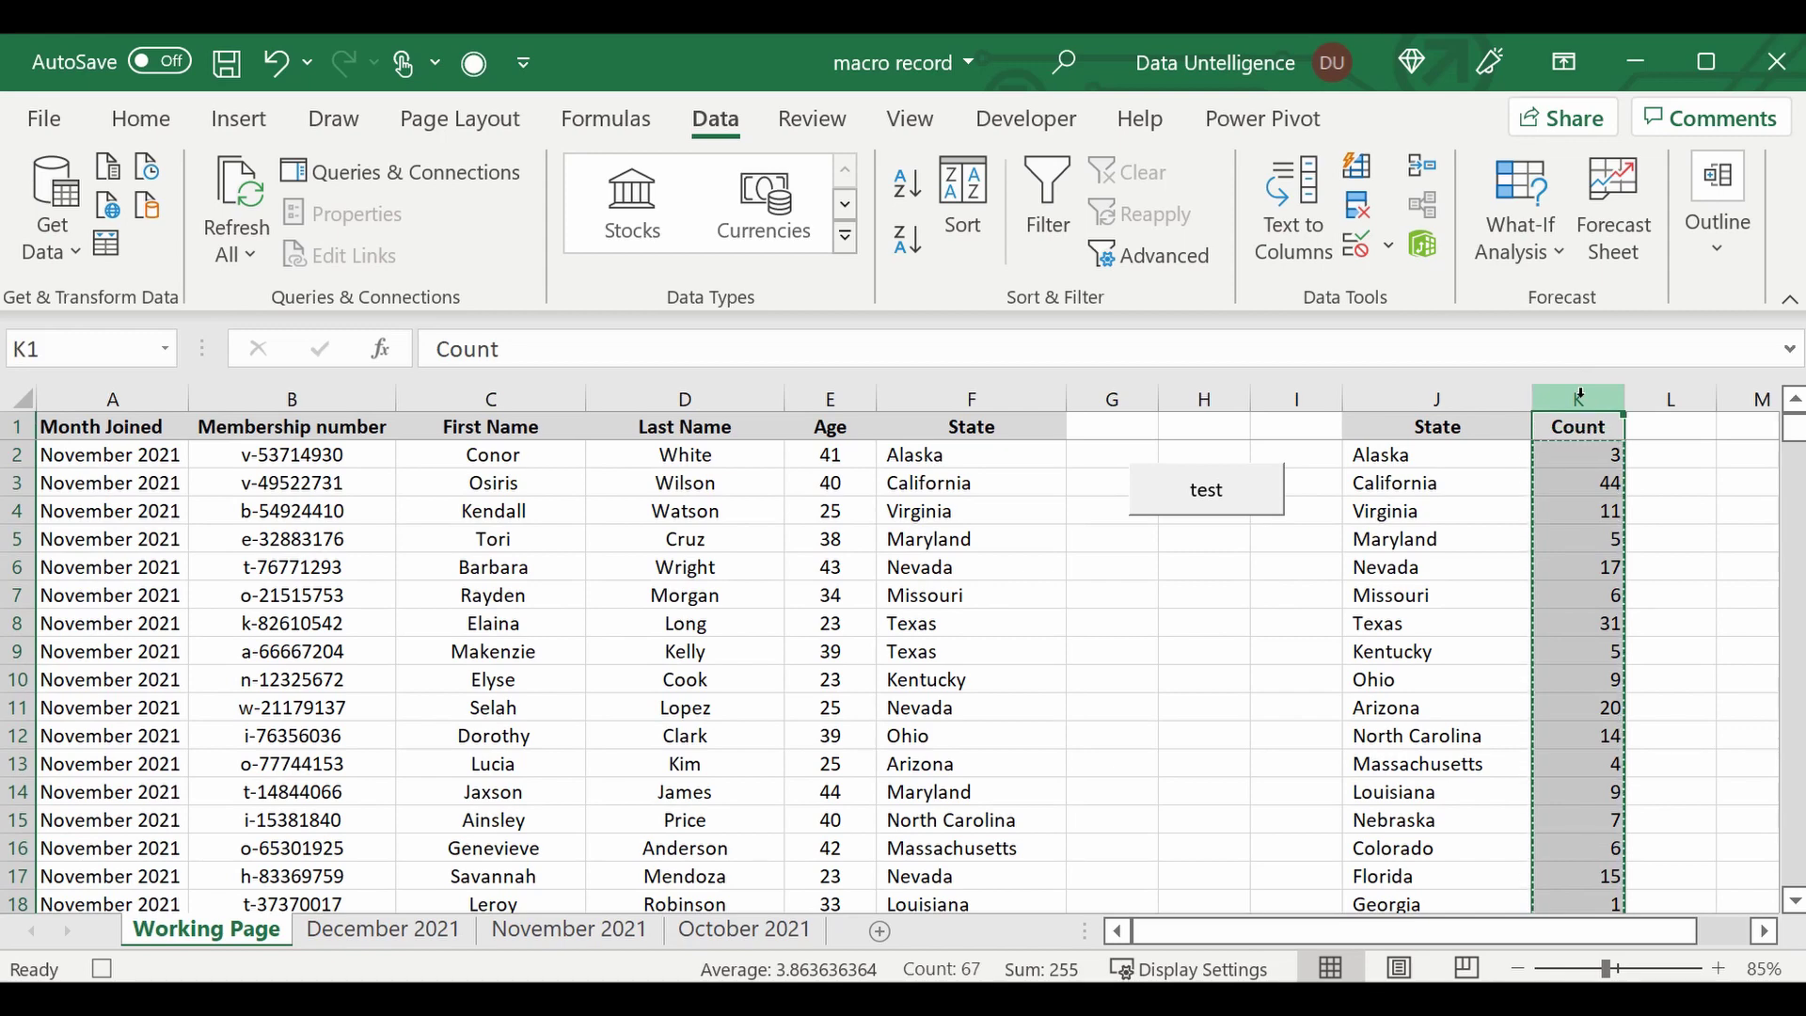
Replace every 0 in column K with nothing, making 35 replacements.
key("ctrl+f")
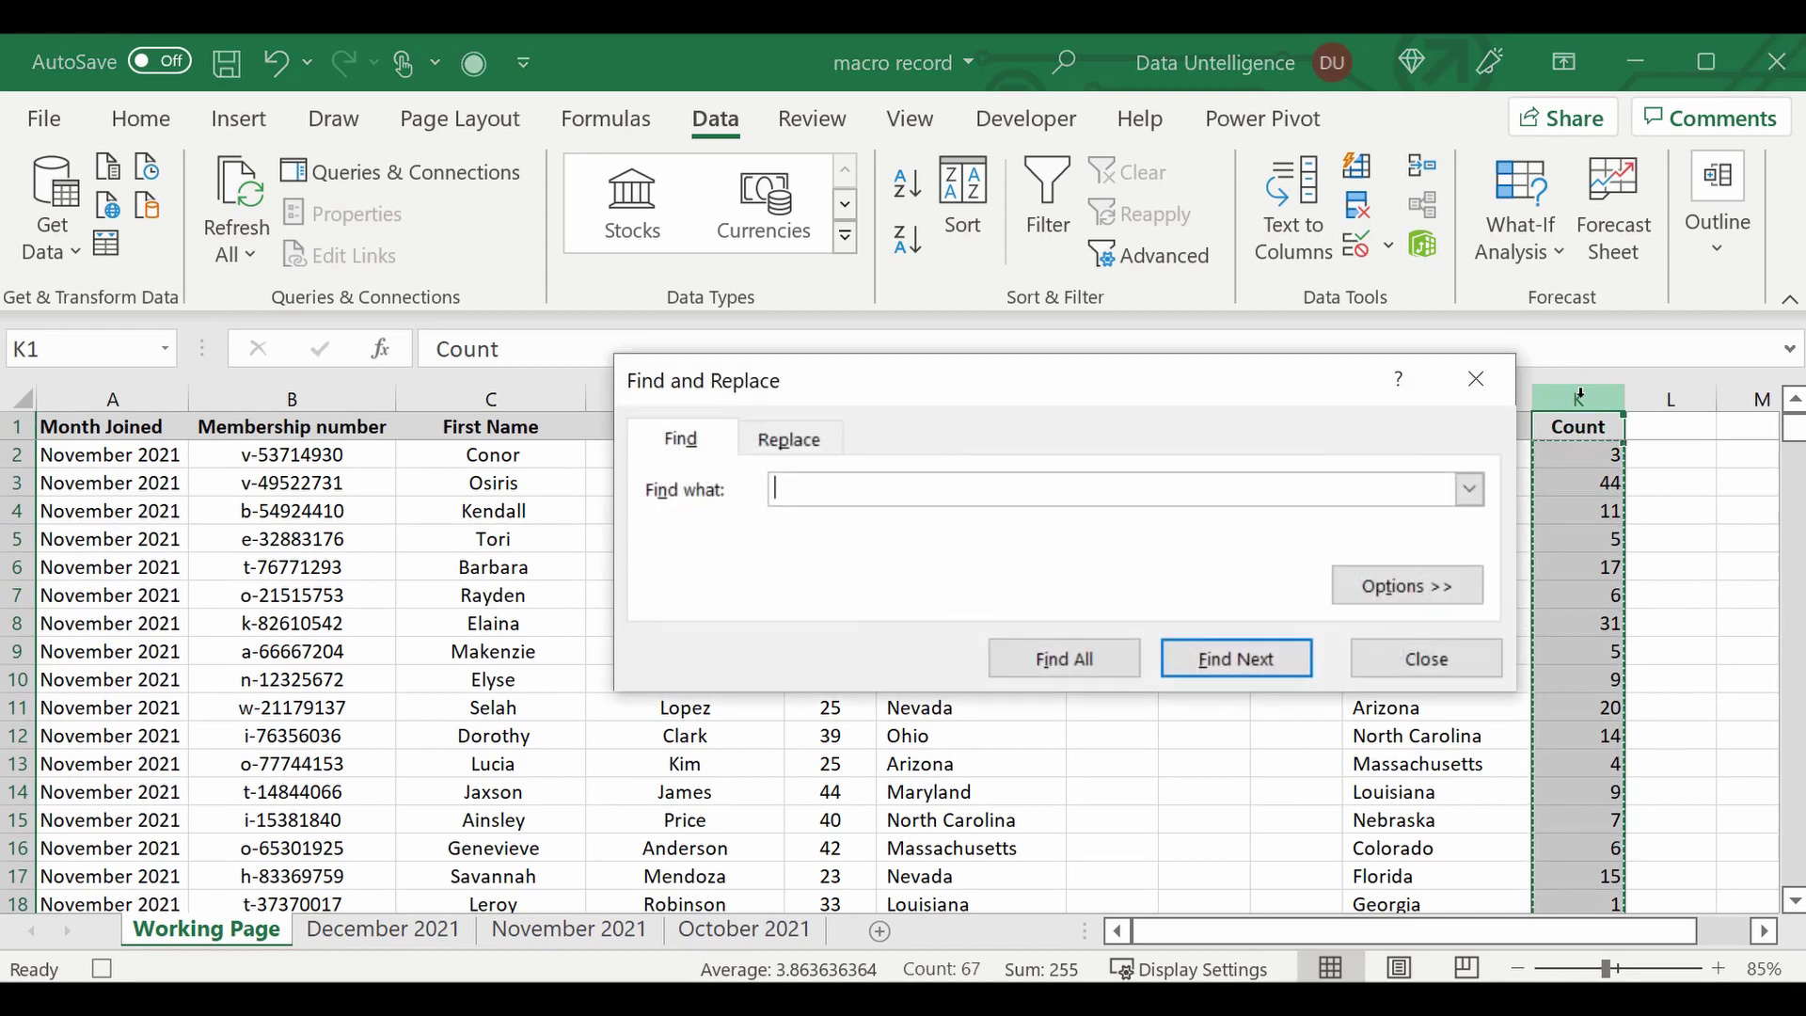
left_click(788, 438)
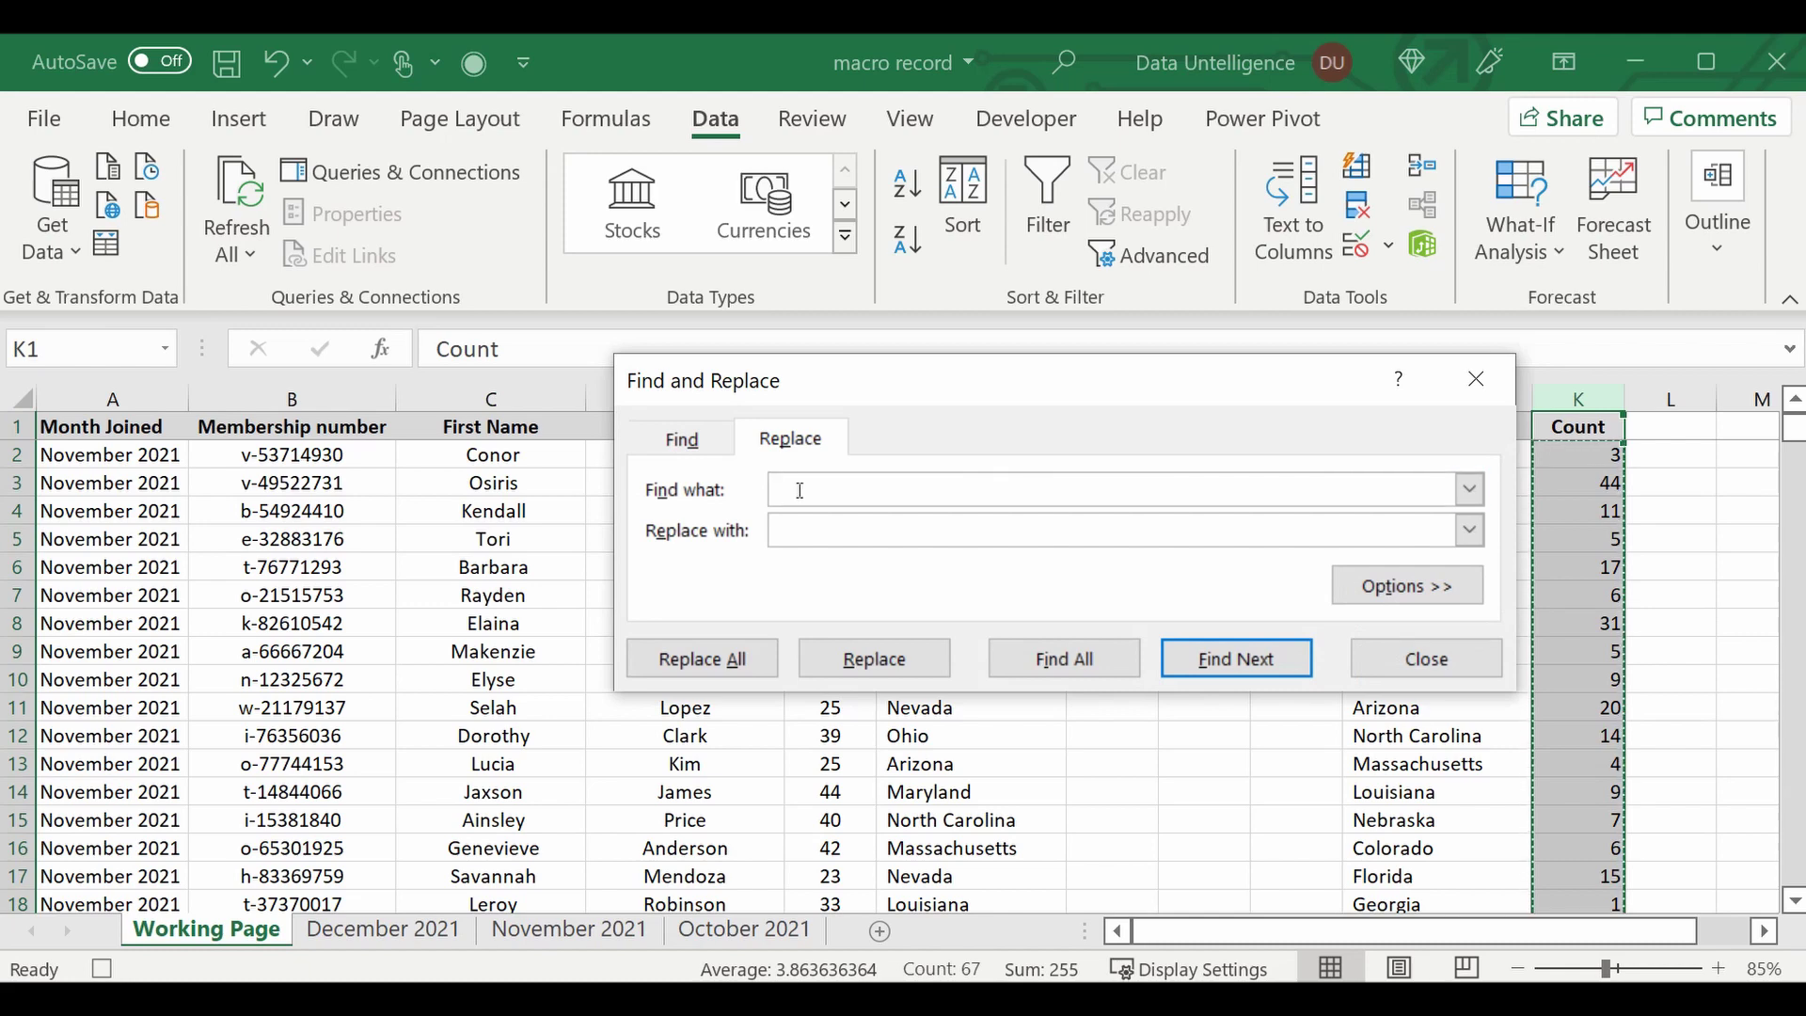
type("0")
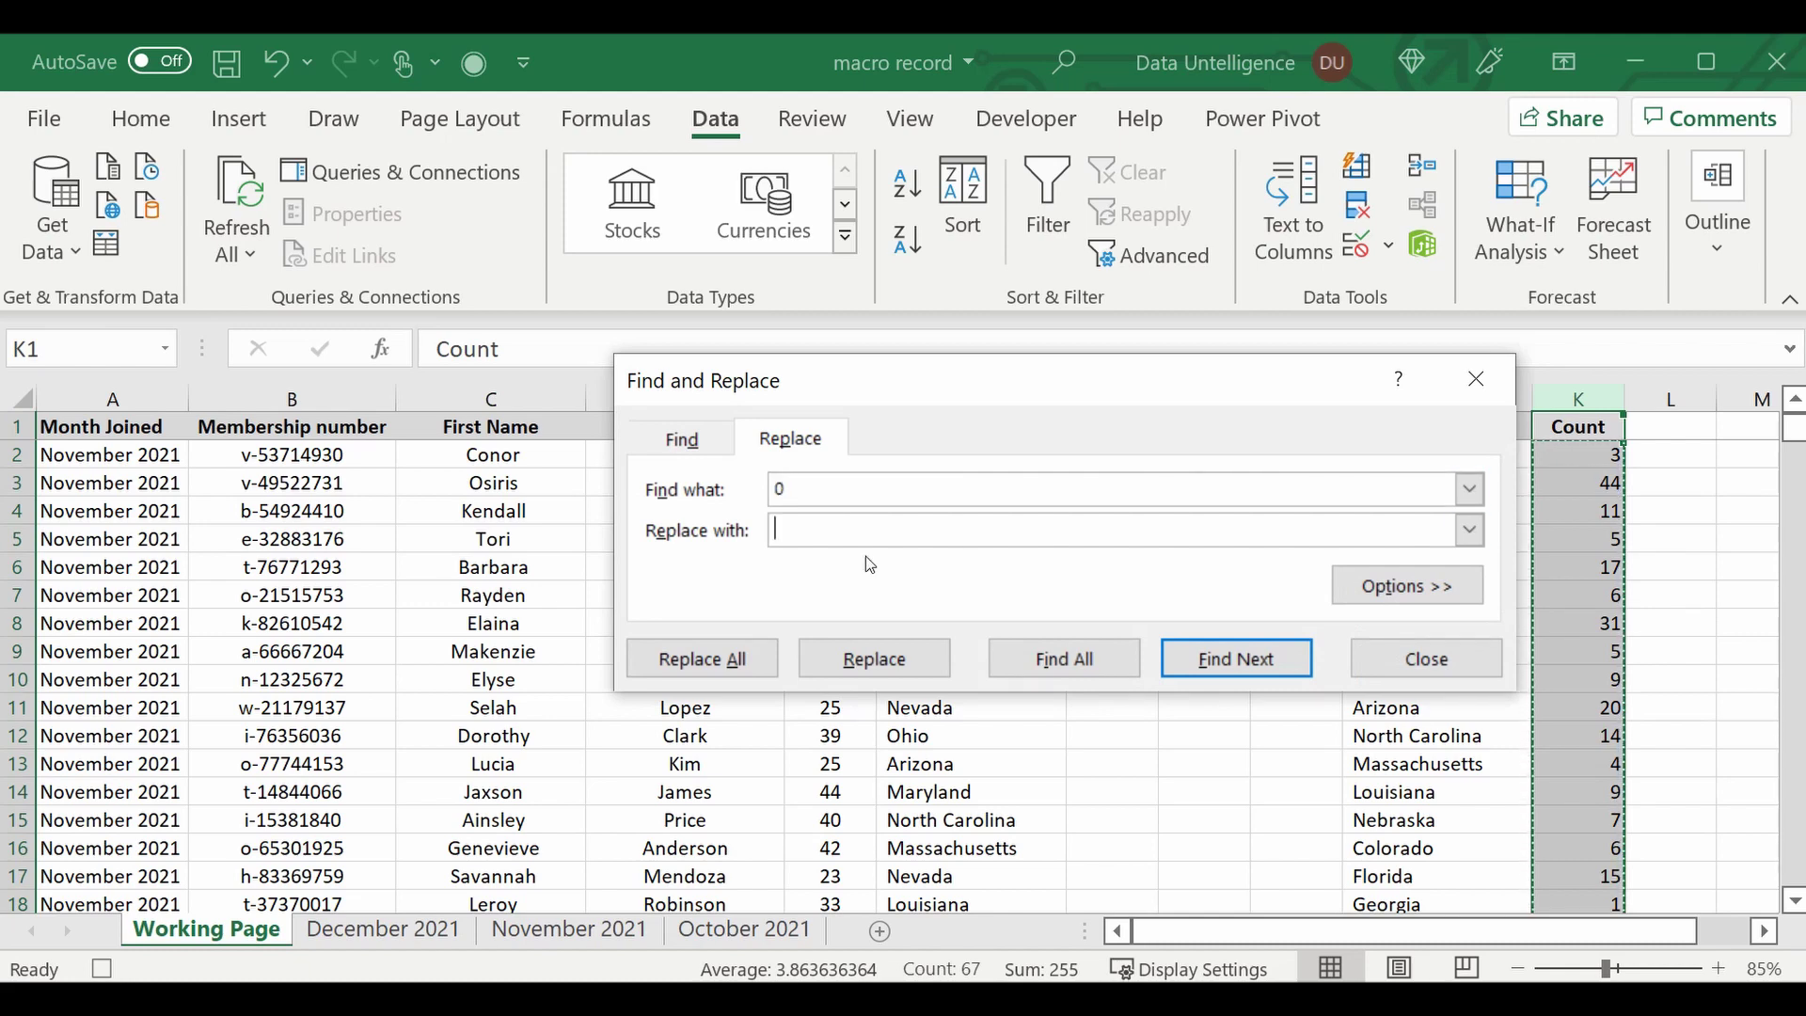
left_click(702, 658)
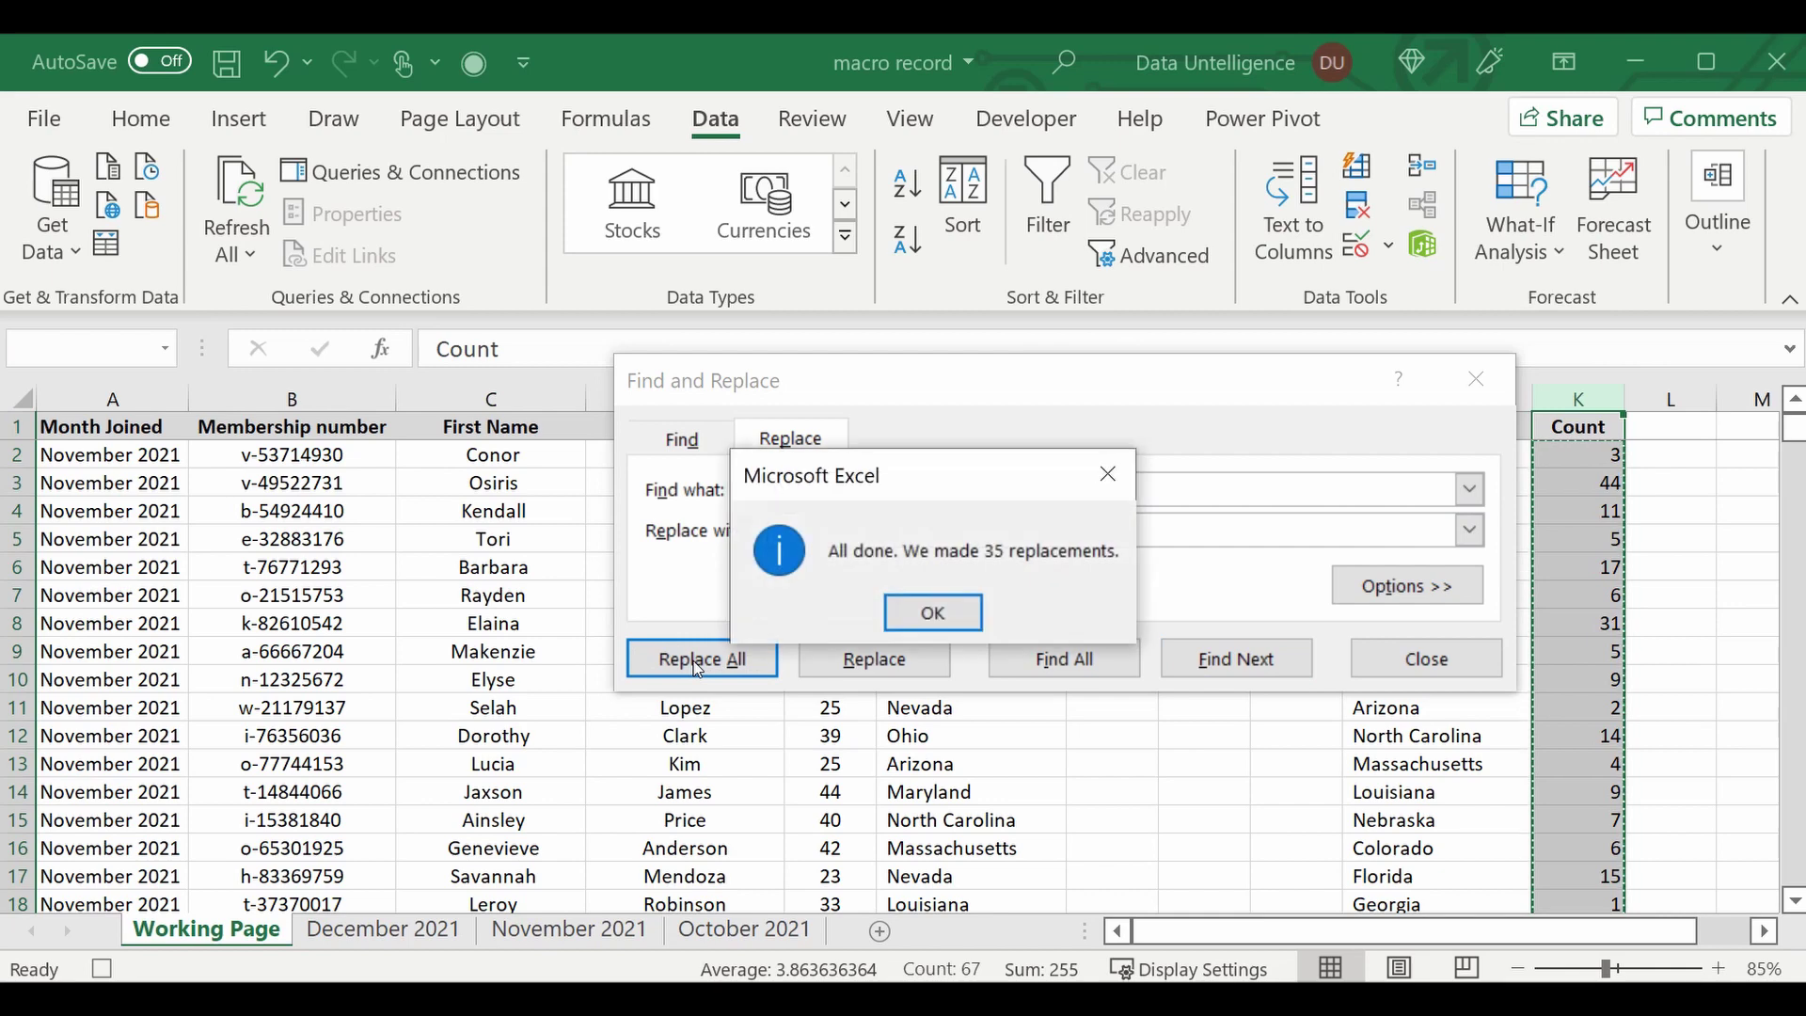
left_click(933, 614)
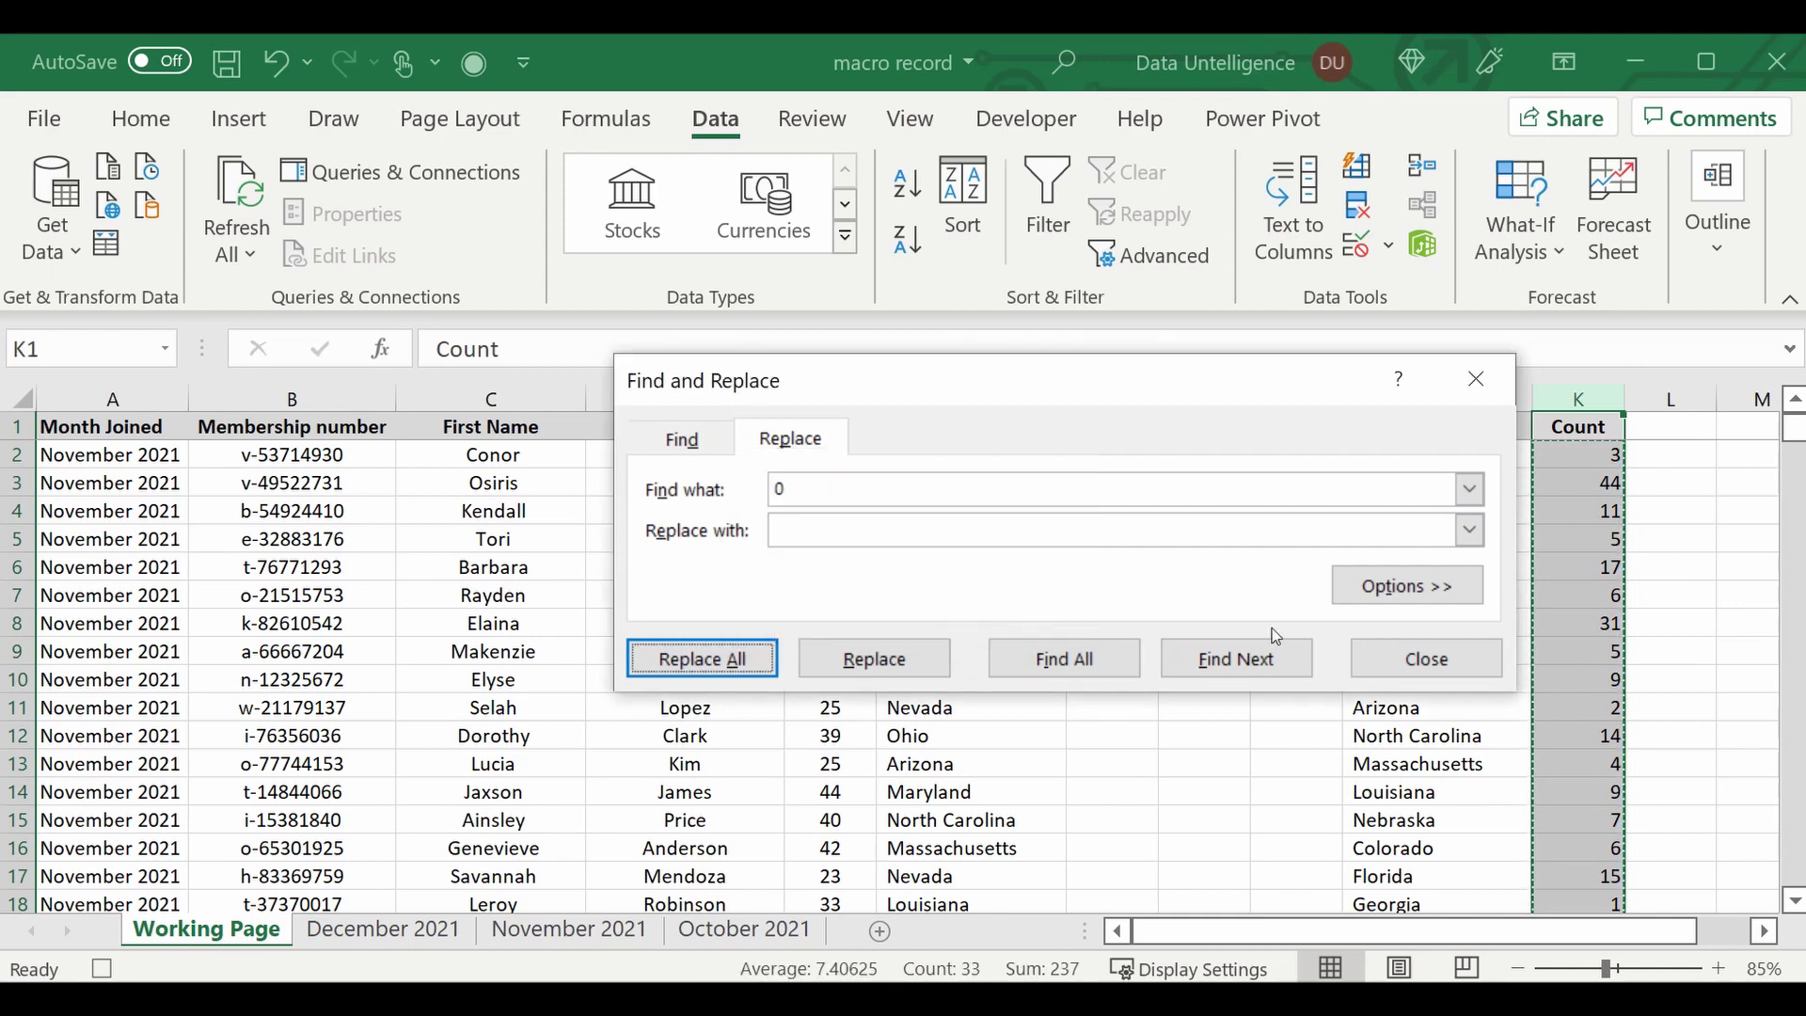
left_click(1448, 659)
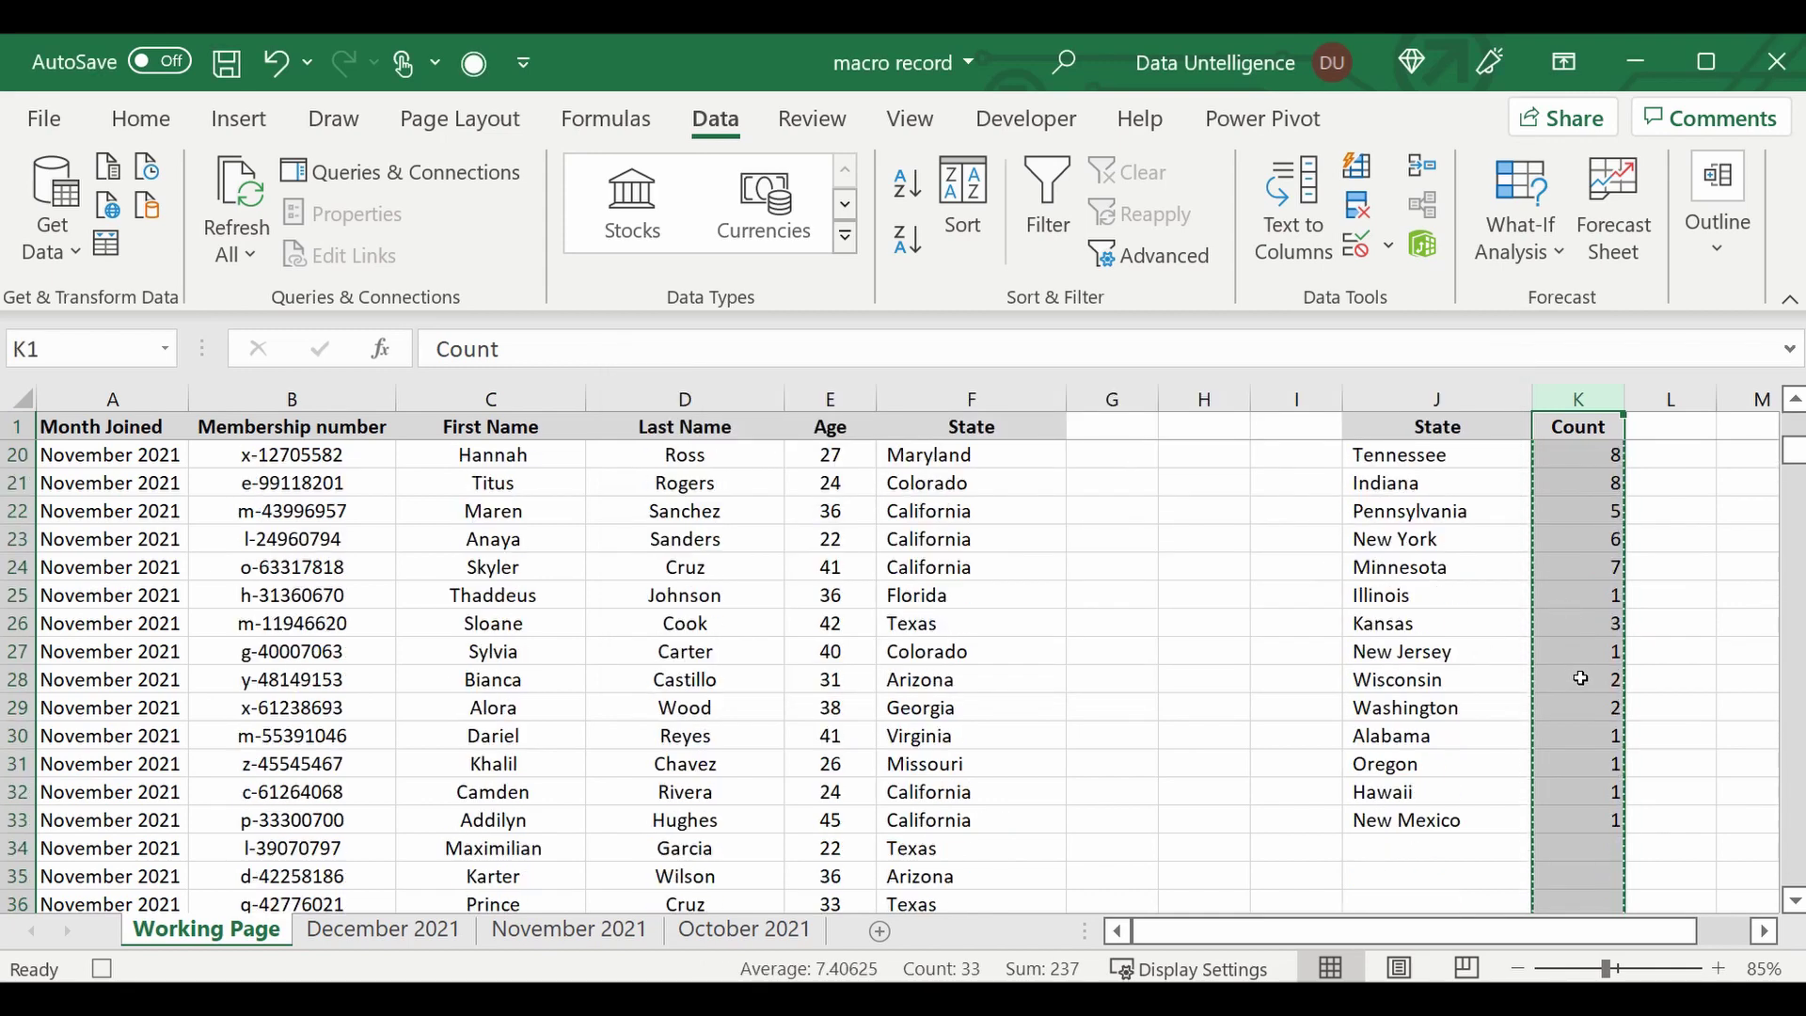
Select the State and Count columns J and K together.
scroll(1580, 678, "down", 8)
scroll(1442, 696, "up", 8)
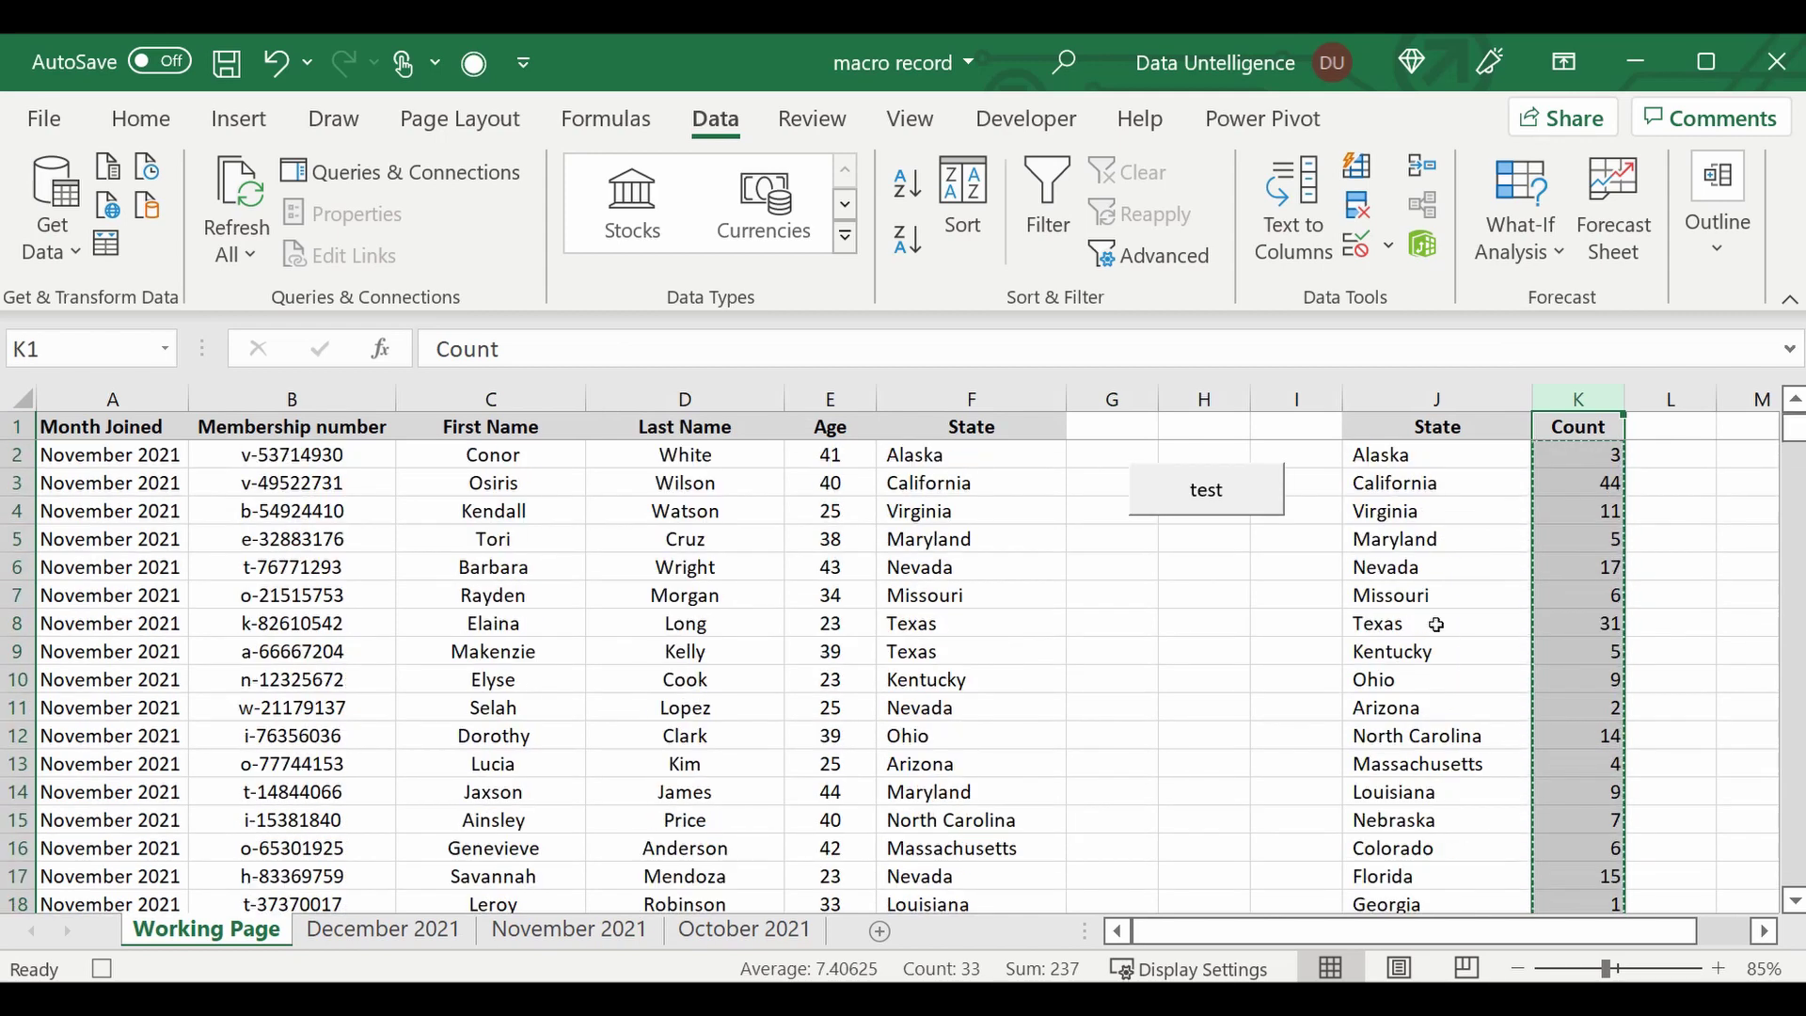
left_click_drag(1437, 399, 1458, 538)
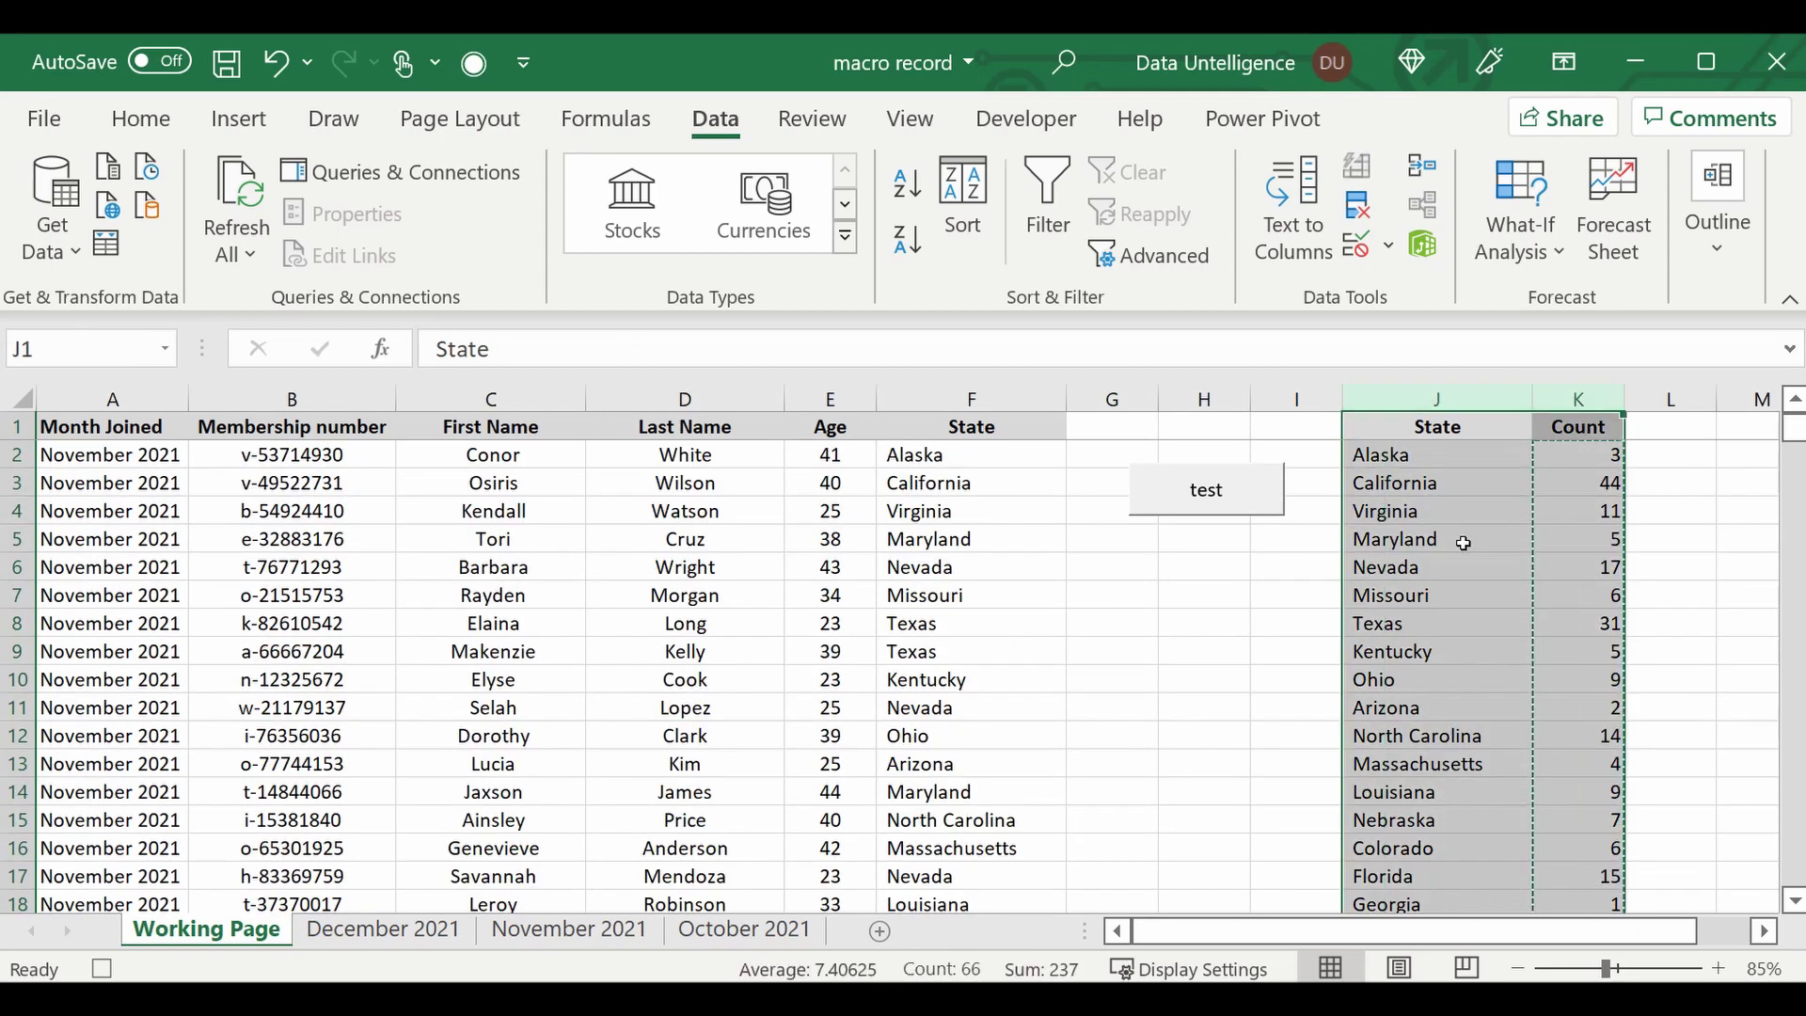
Sort the J:K table by Count from largest to smallest, then select J1.
left_click(966, 199)
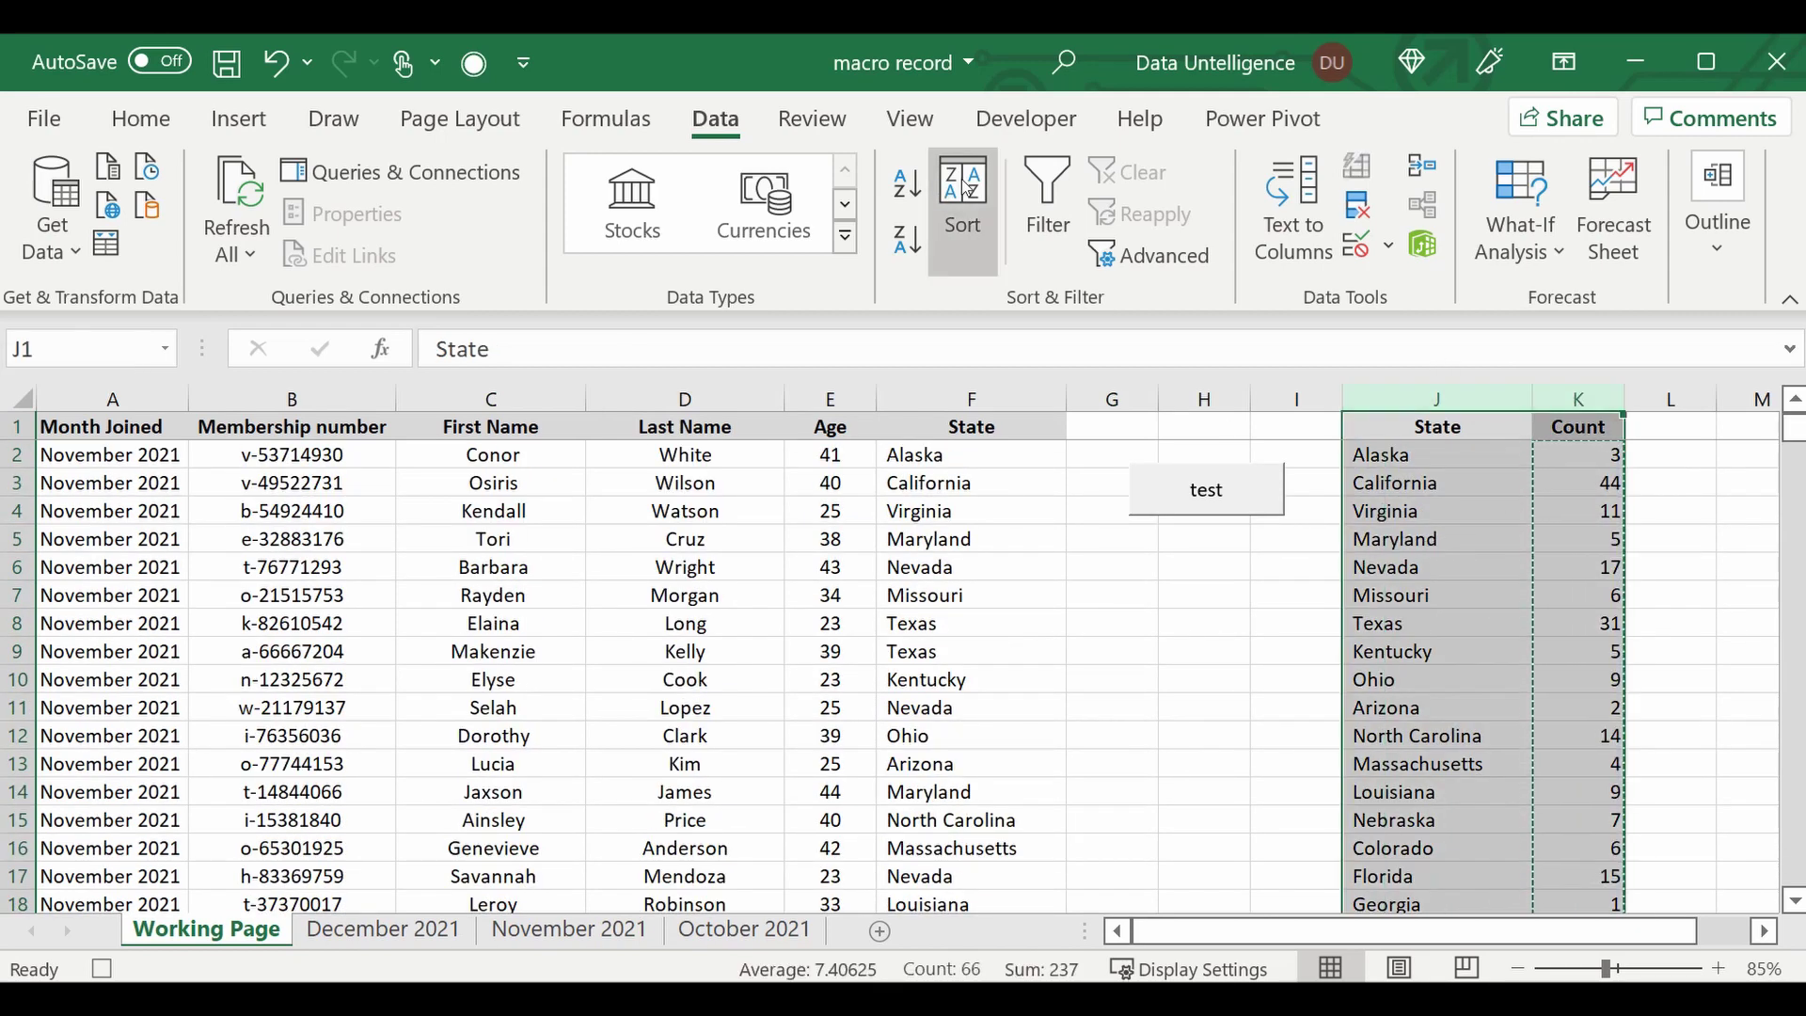
left_click(1154, 592)
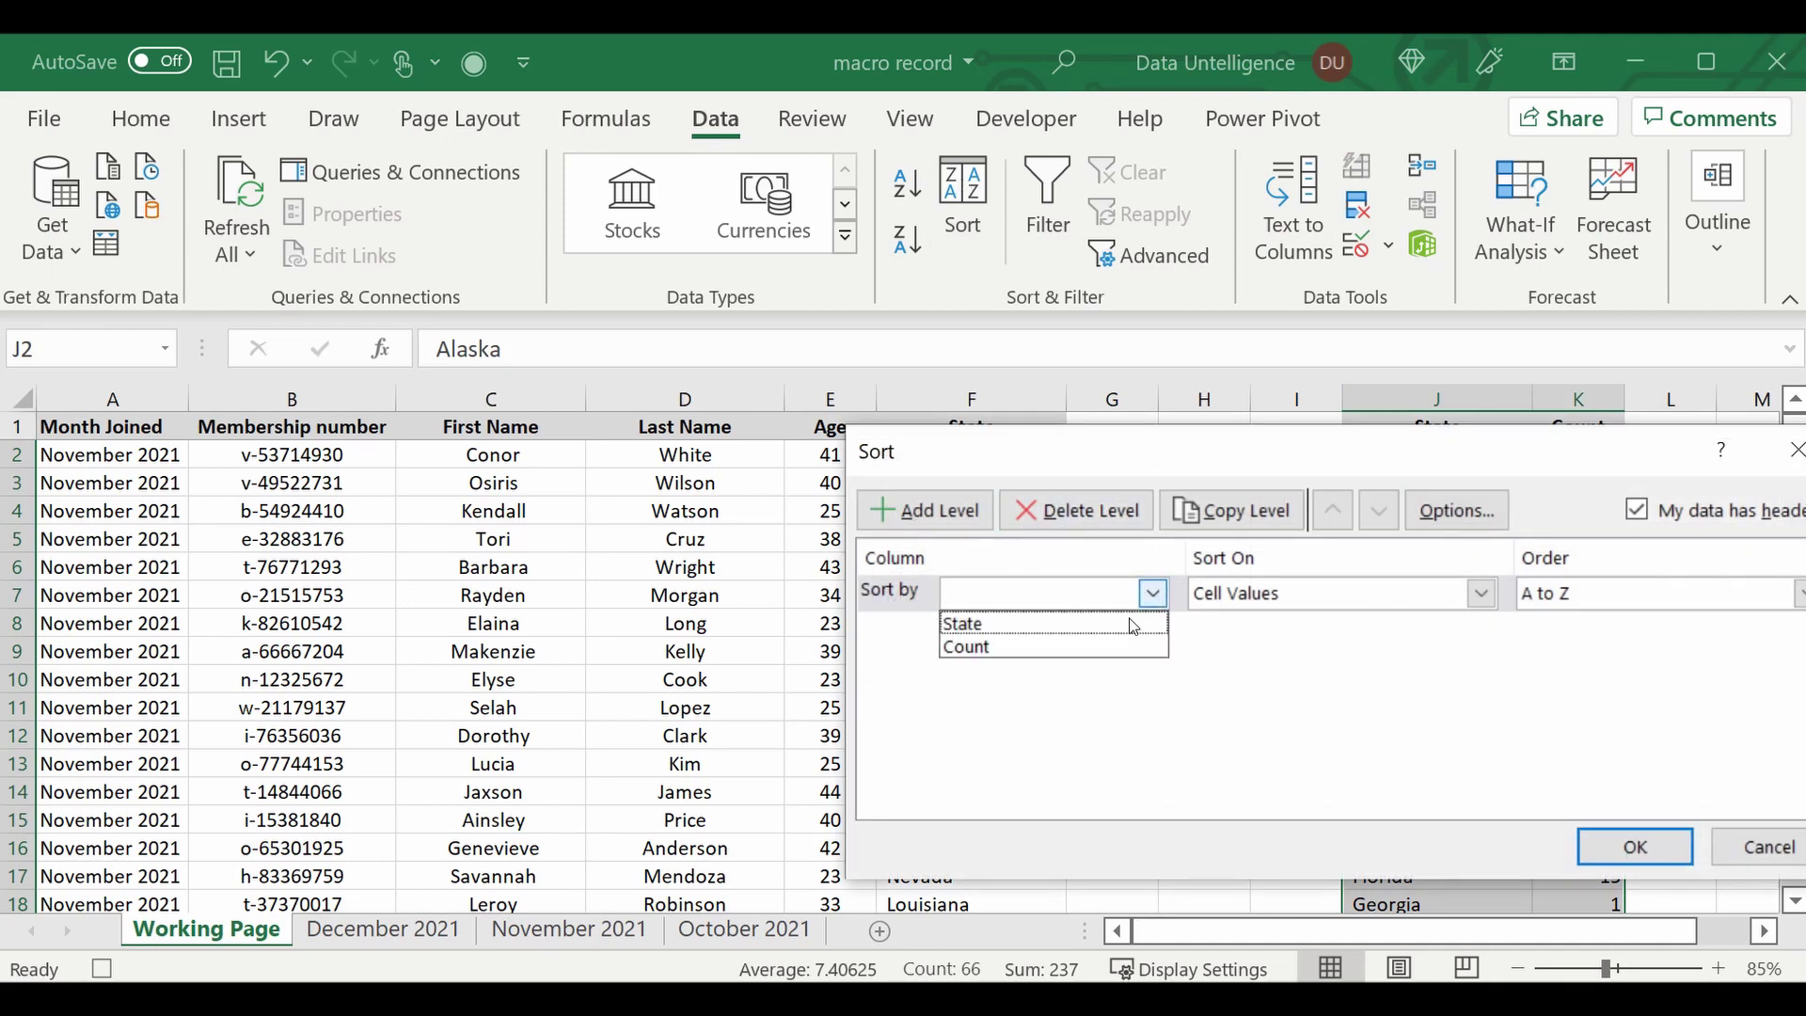
left_click(1088, 642)
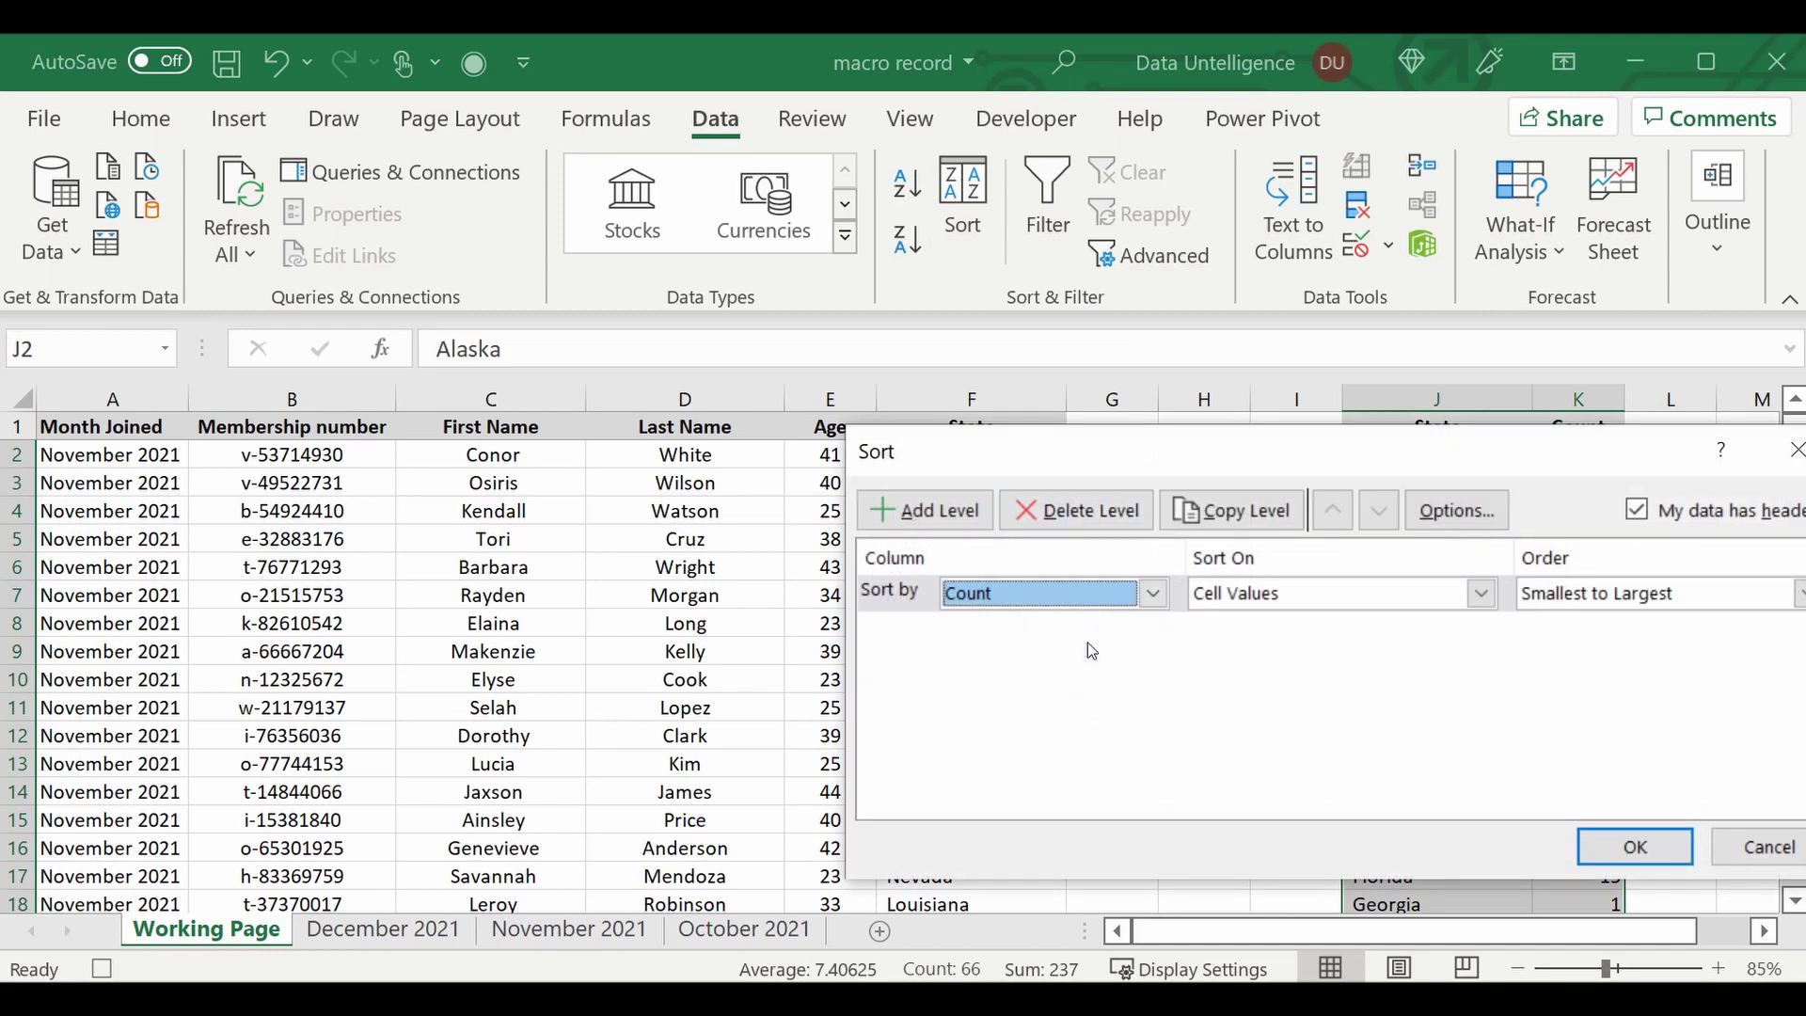
left_click_drag(1303, 455, 1184, 436)
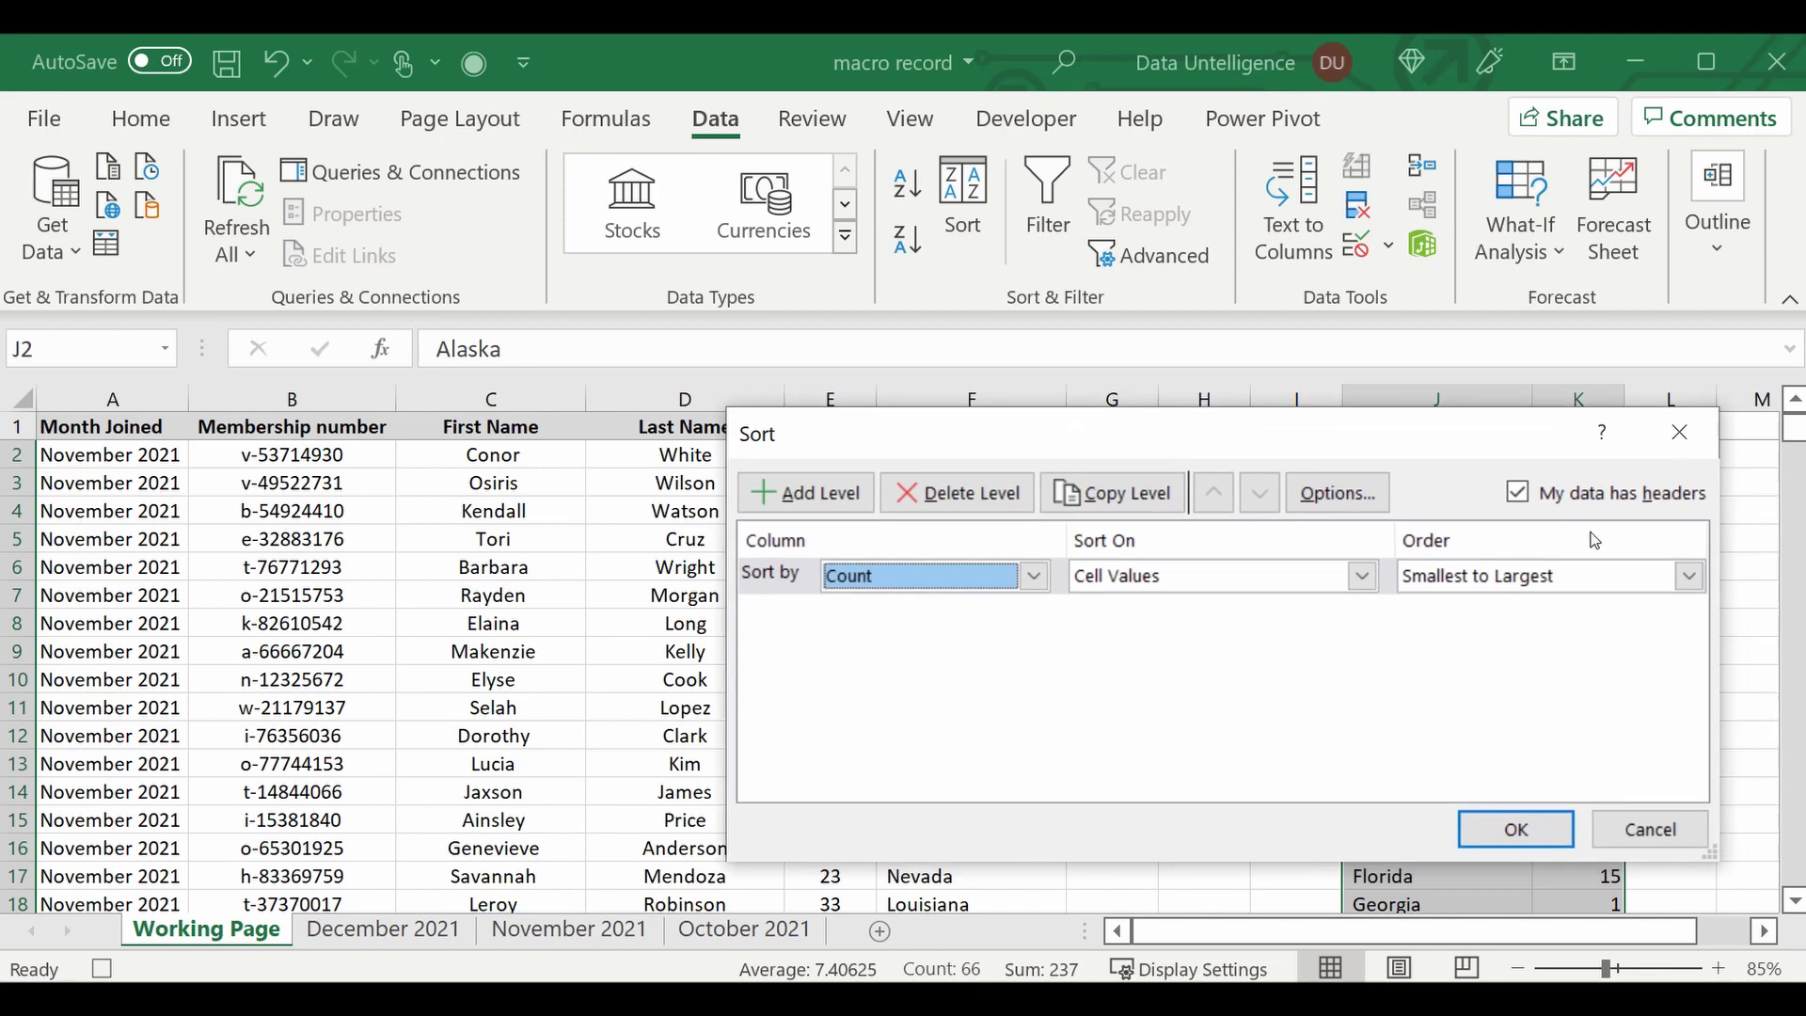
left_click(1688, 576)
left_click(1537, 630)
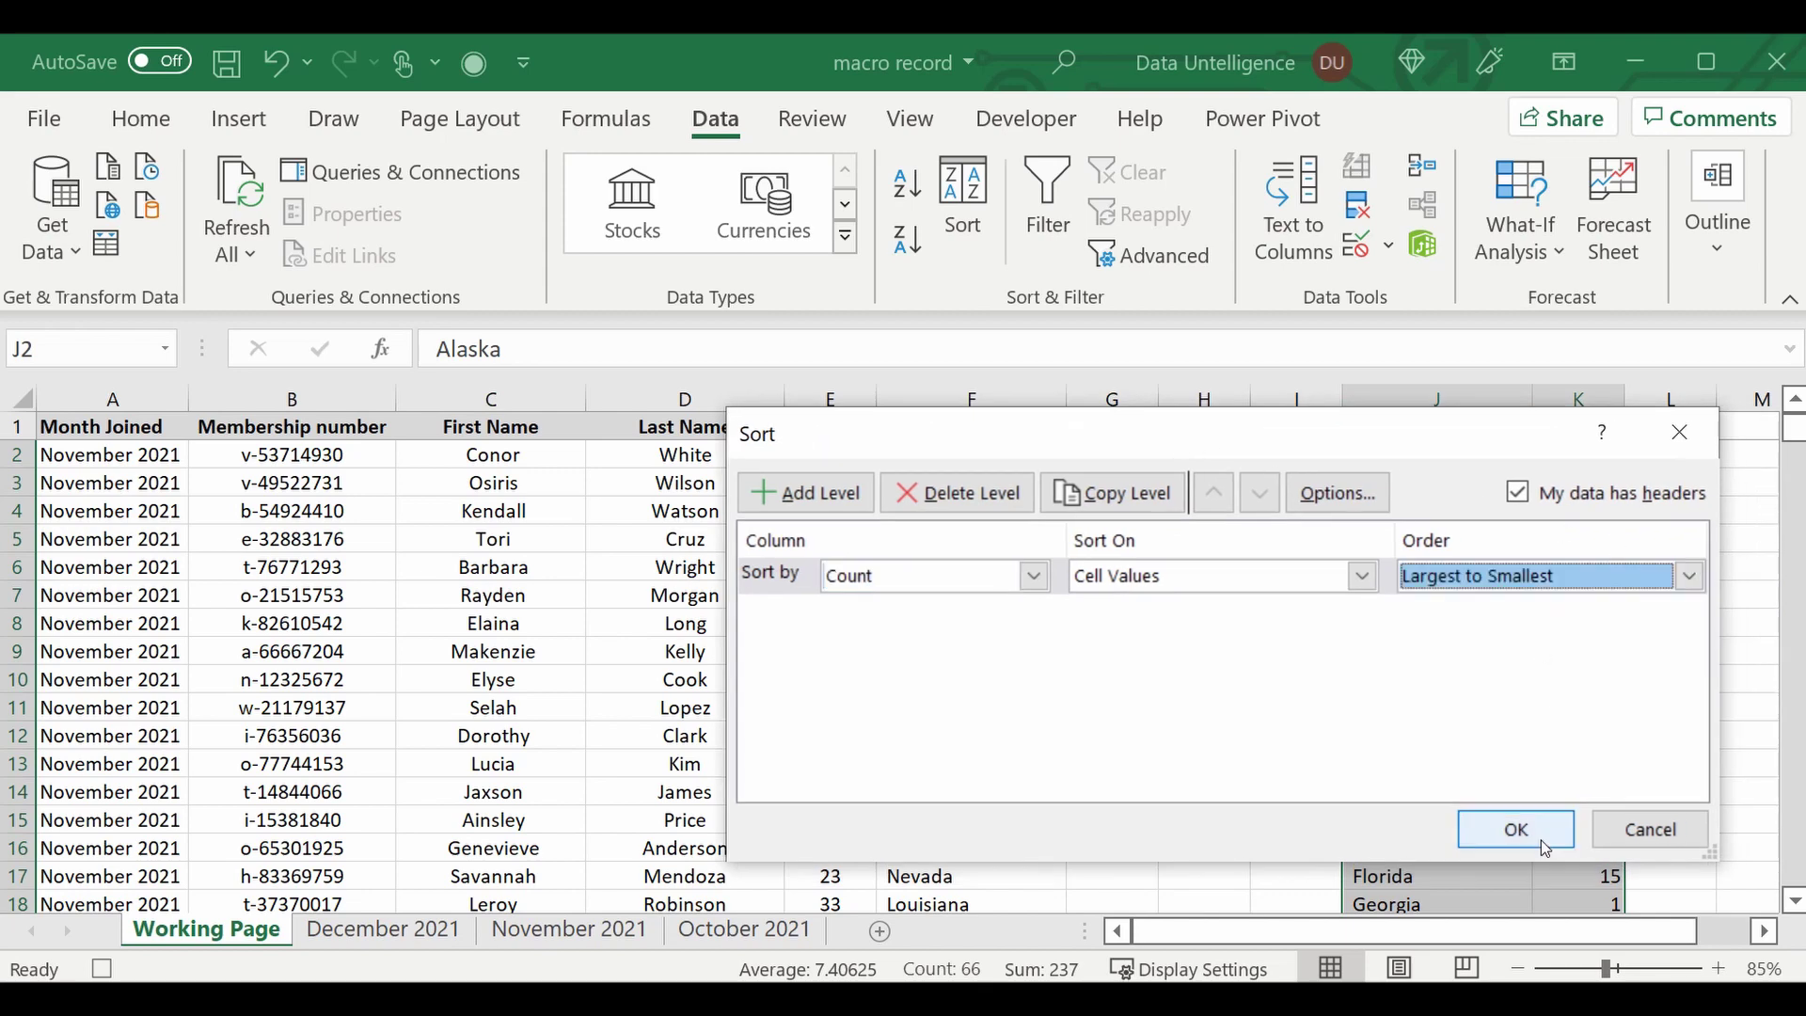
left_click(1538, 839)
left_click(1437, 433)
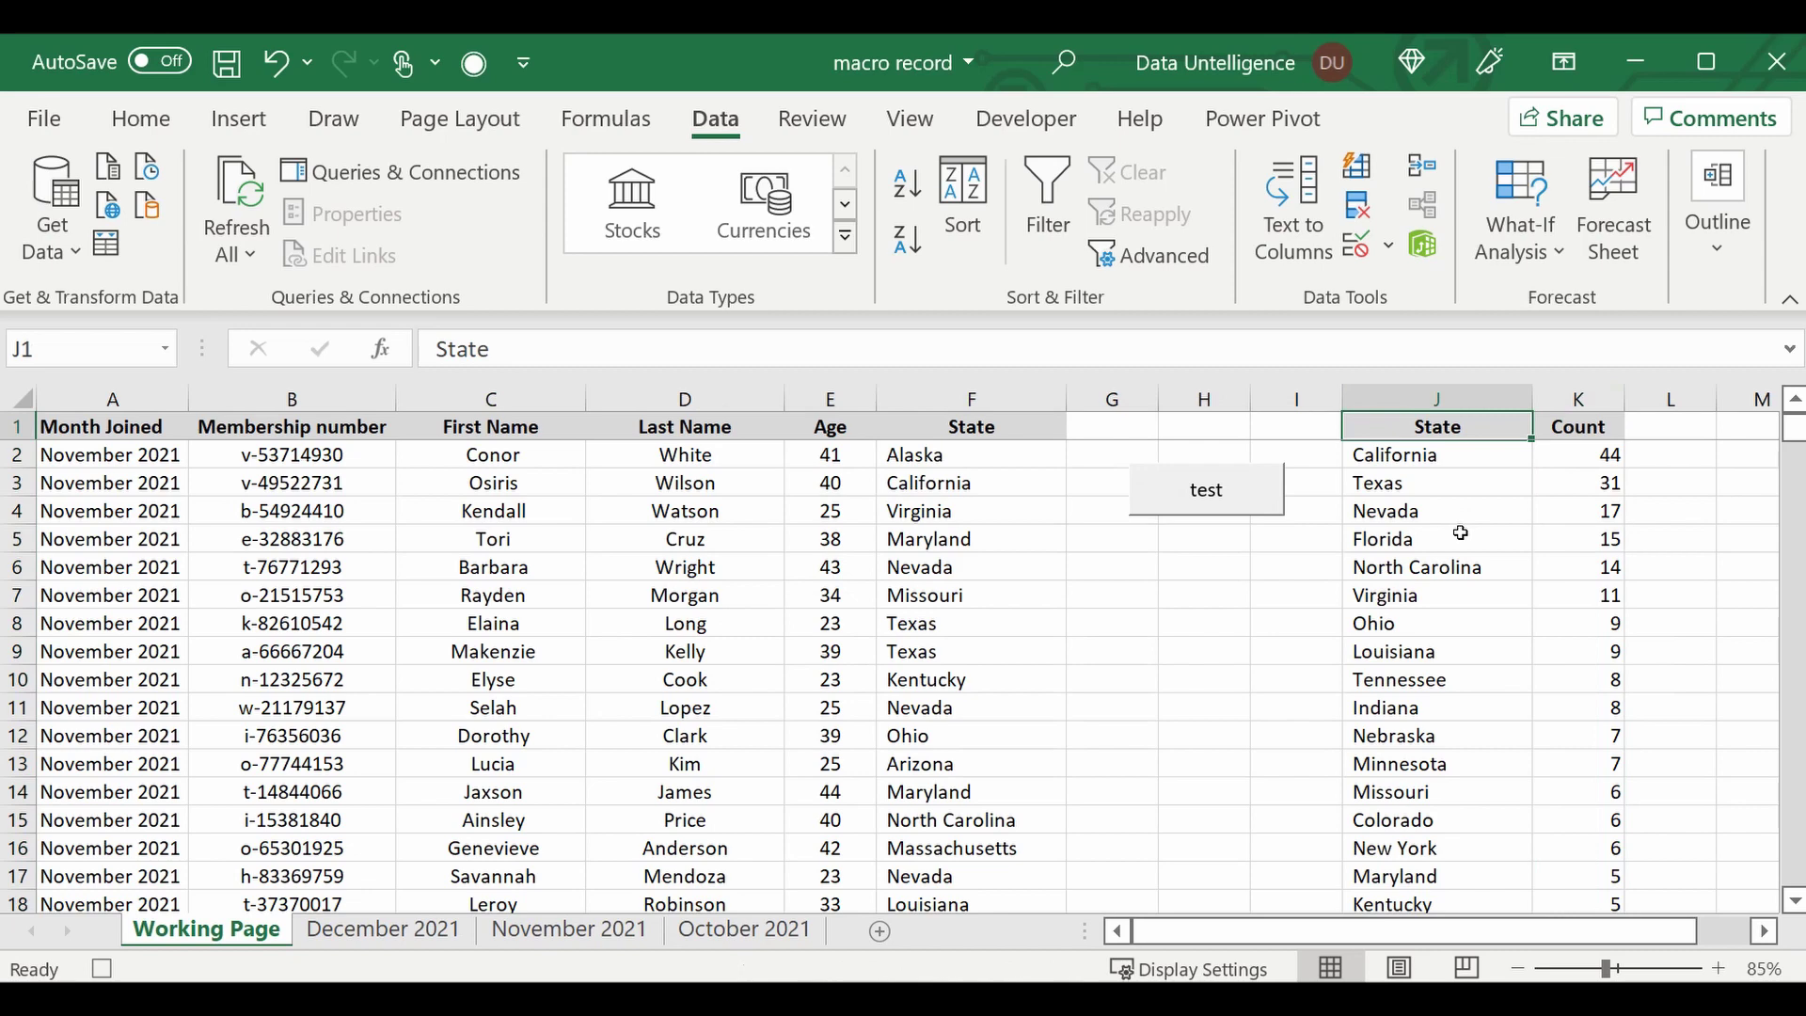
left_click(1003, 122)
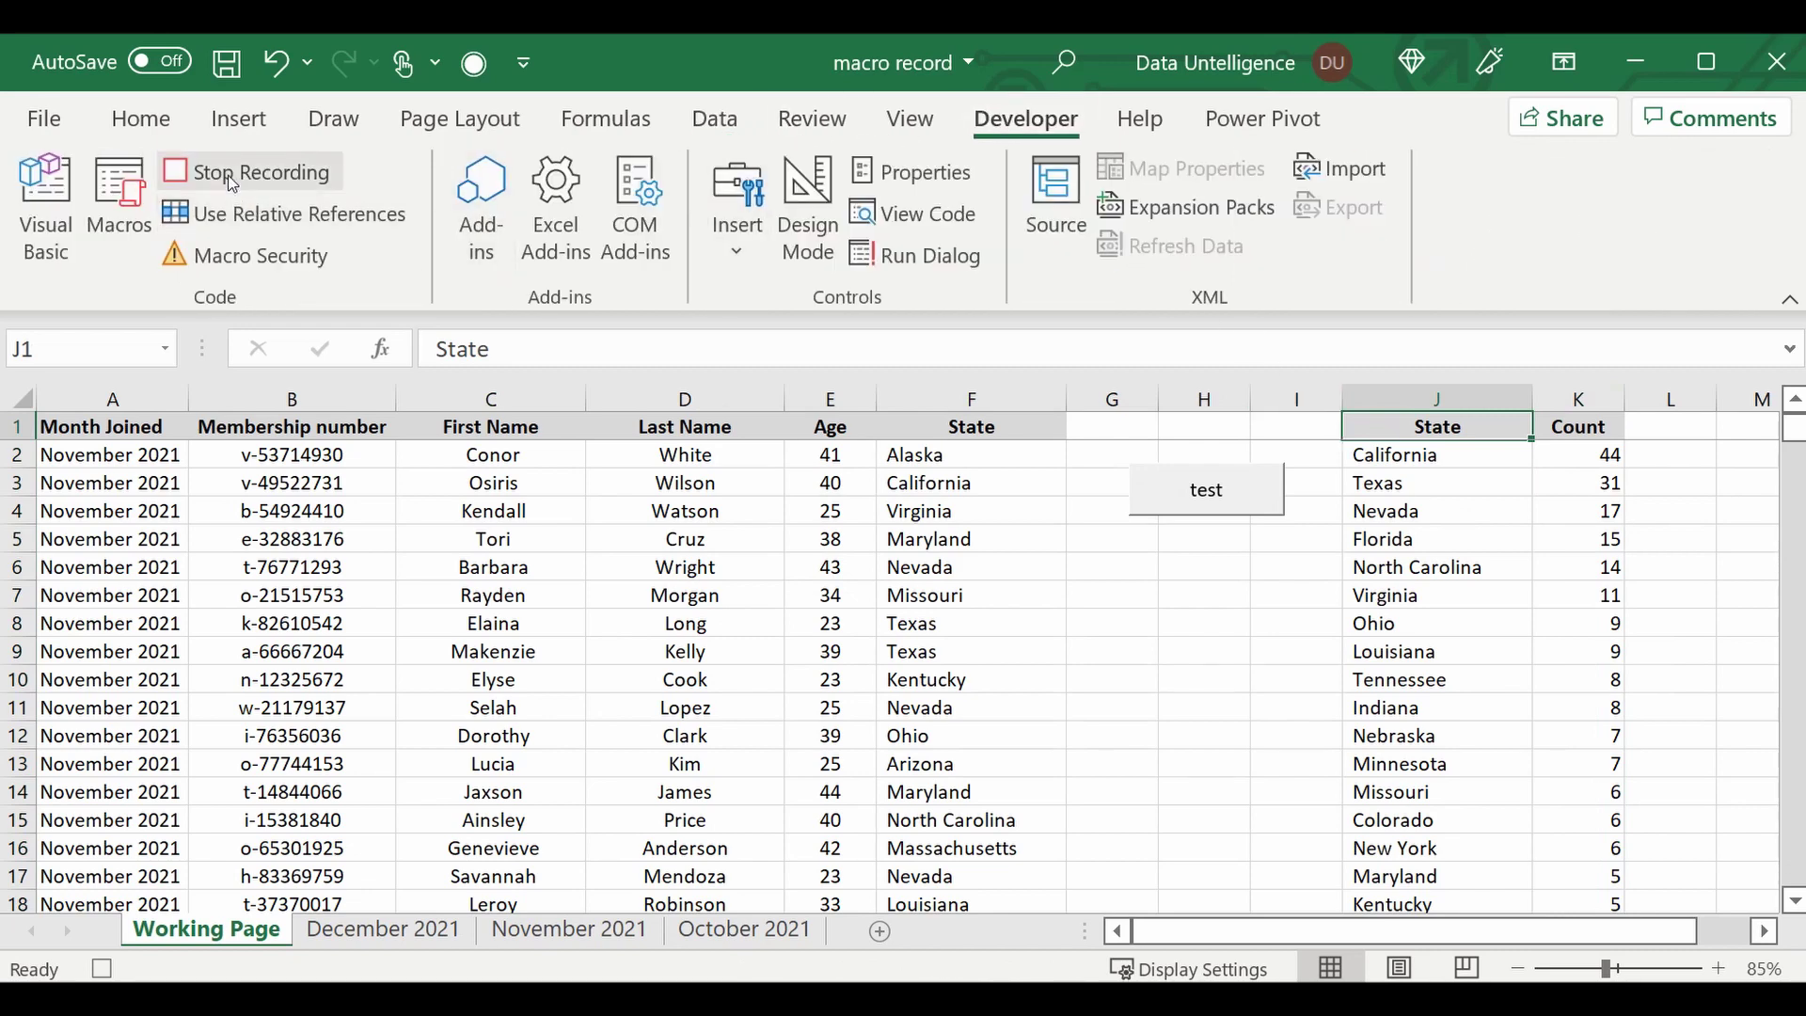
Stop recording Macro1, select blank cell H10, and run Macro1 from the Macros list.
left_click(232, 181)
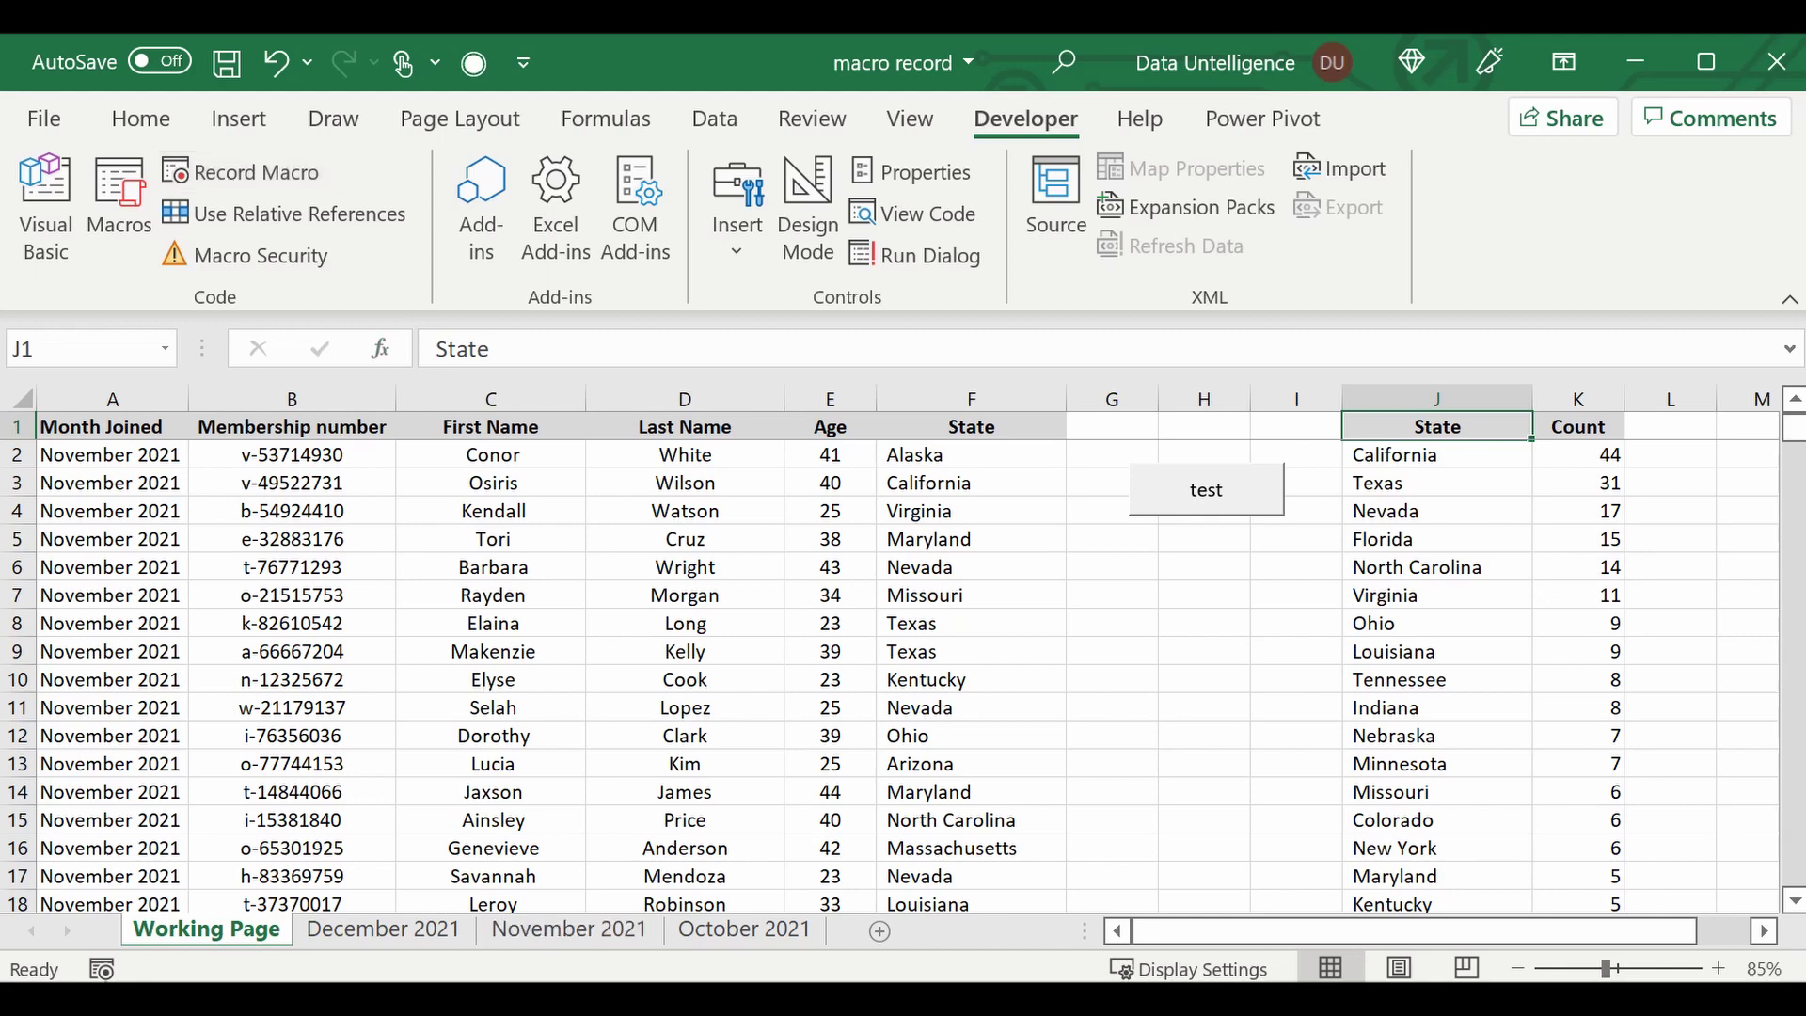
left_click(1204, 679)
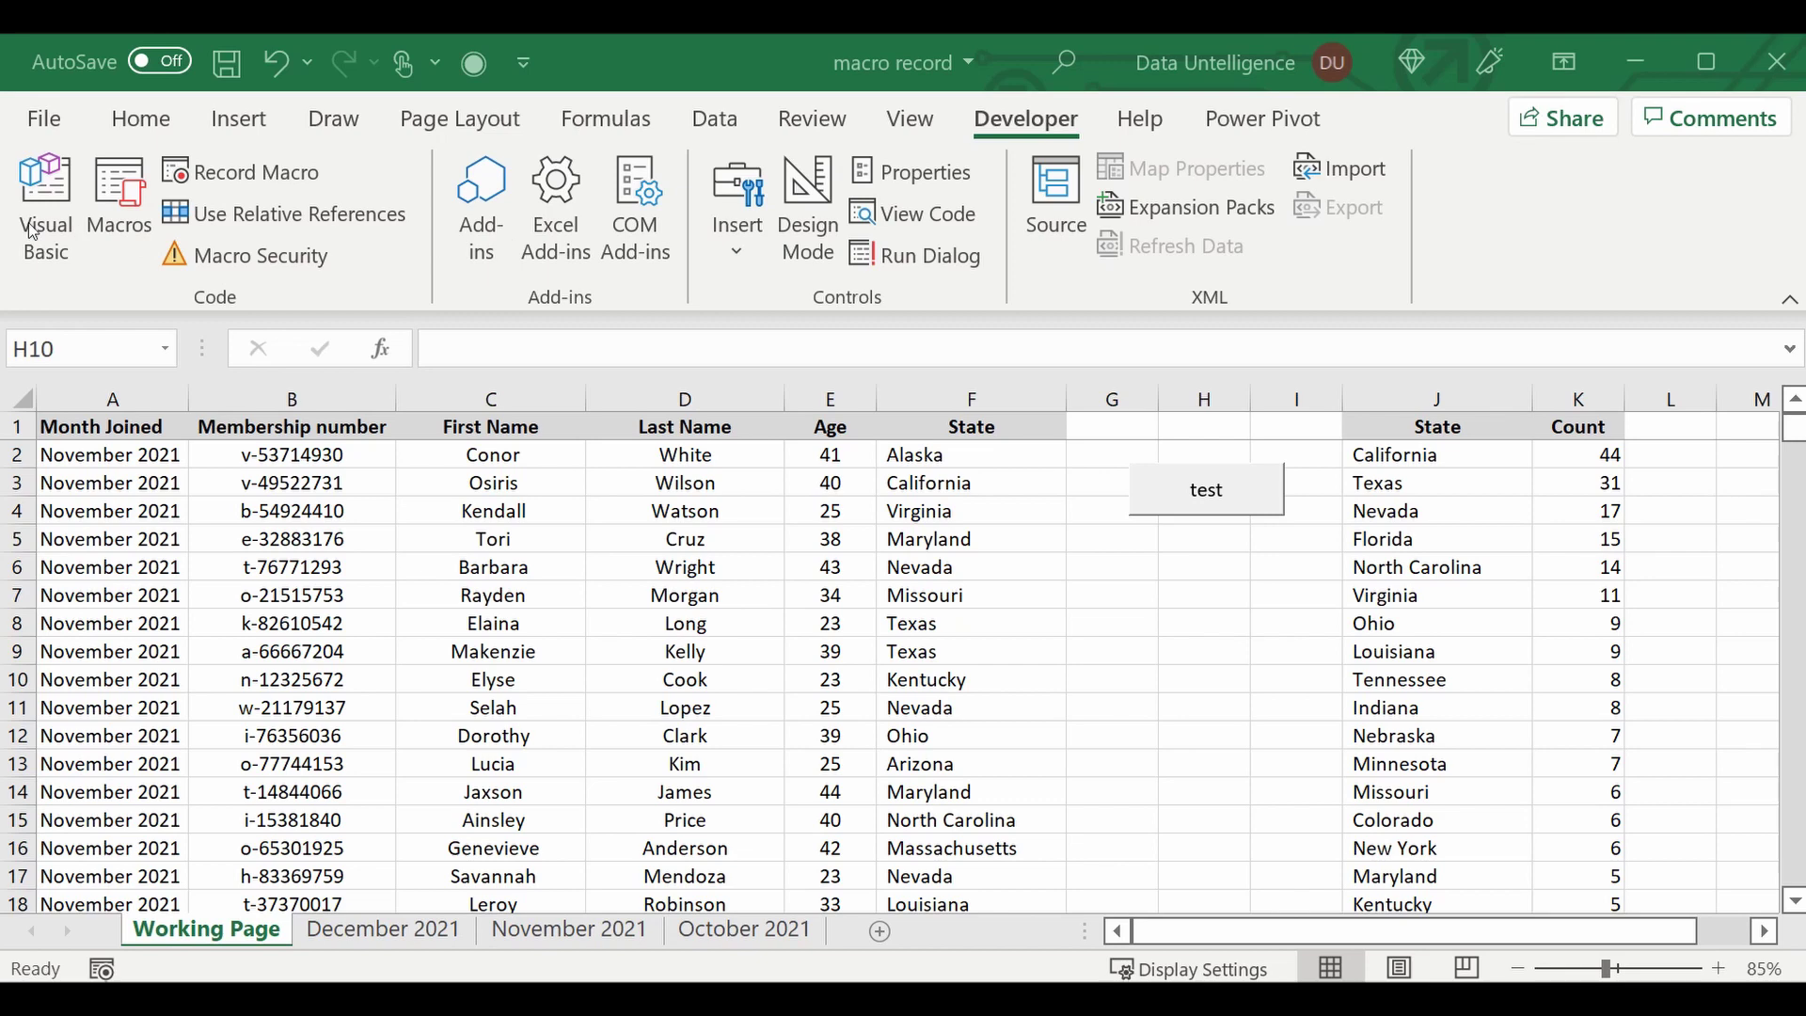
left_click(108, 194)
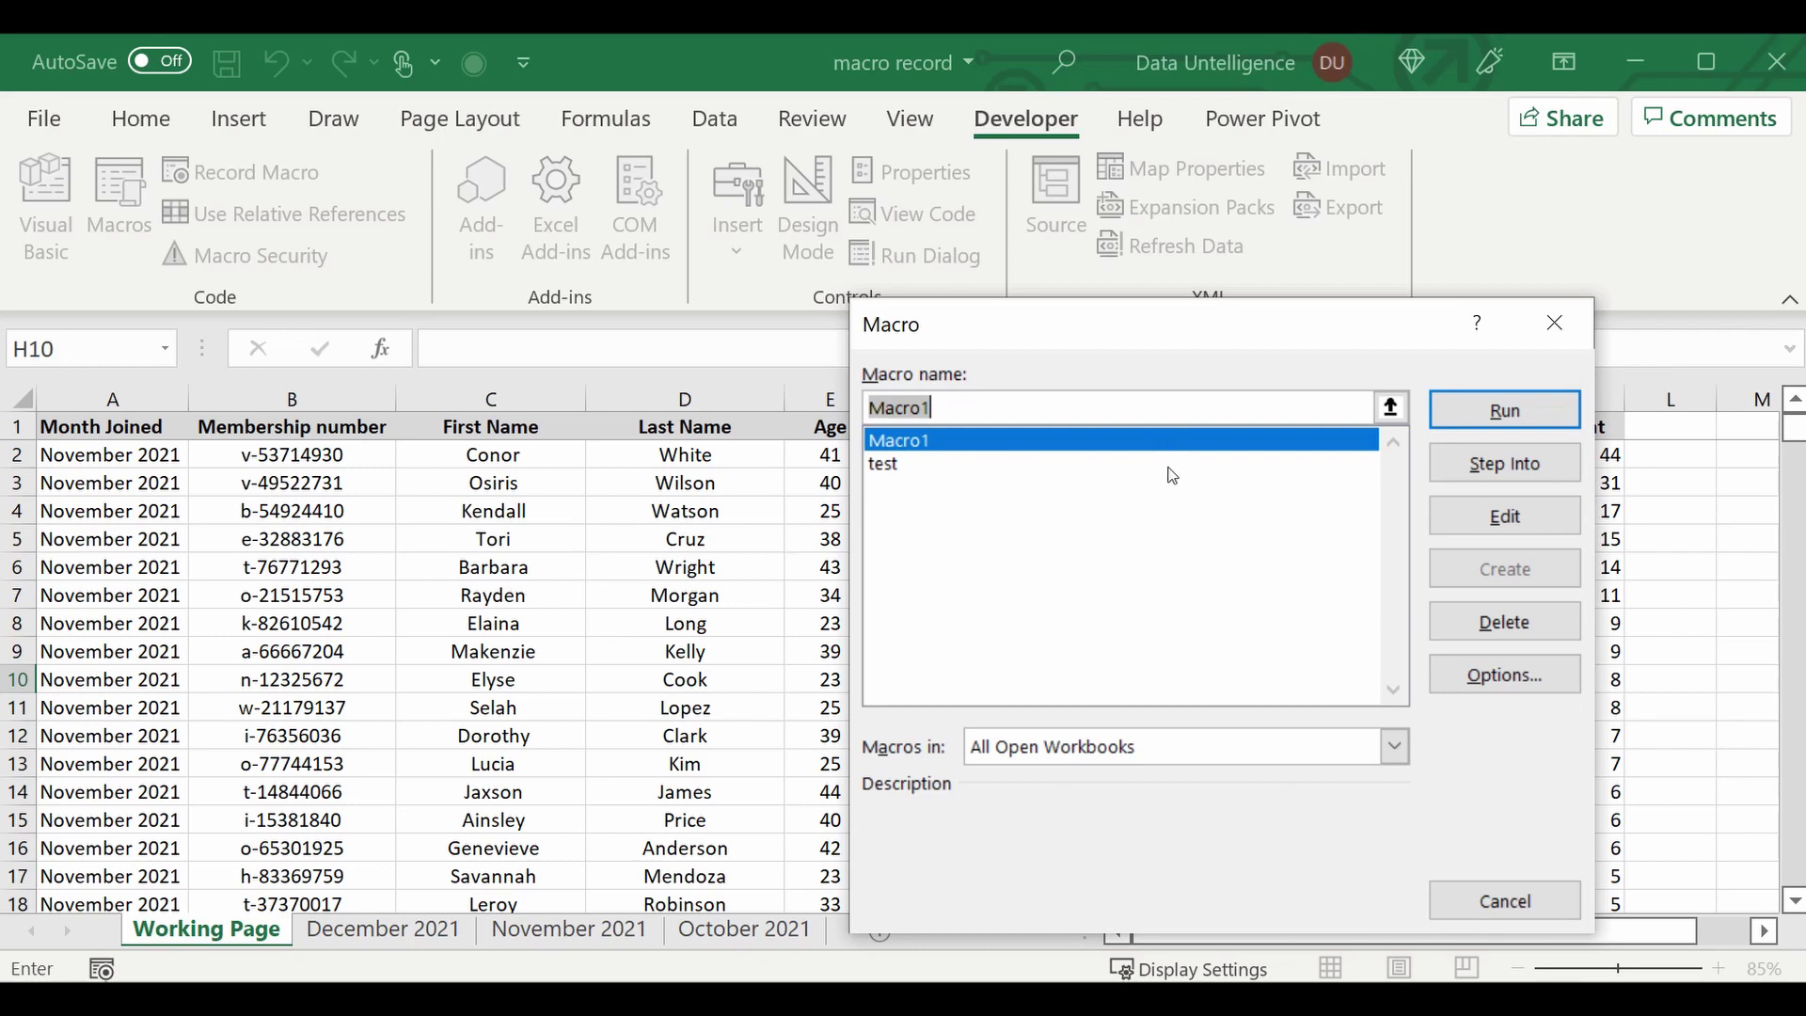
left_click(1521, 408)
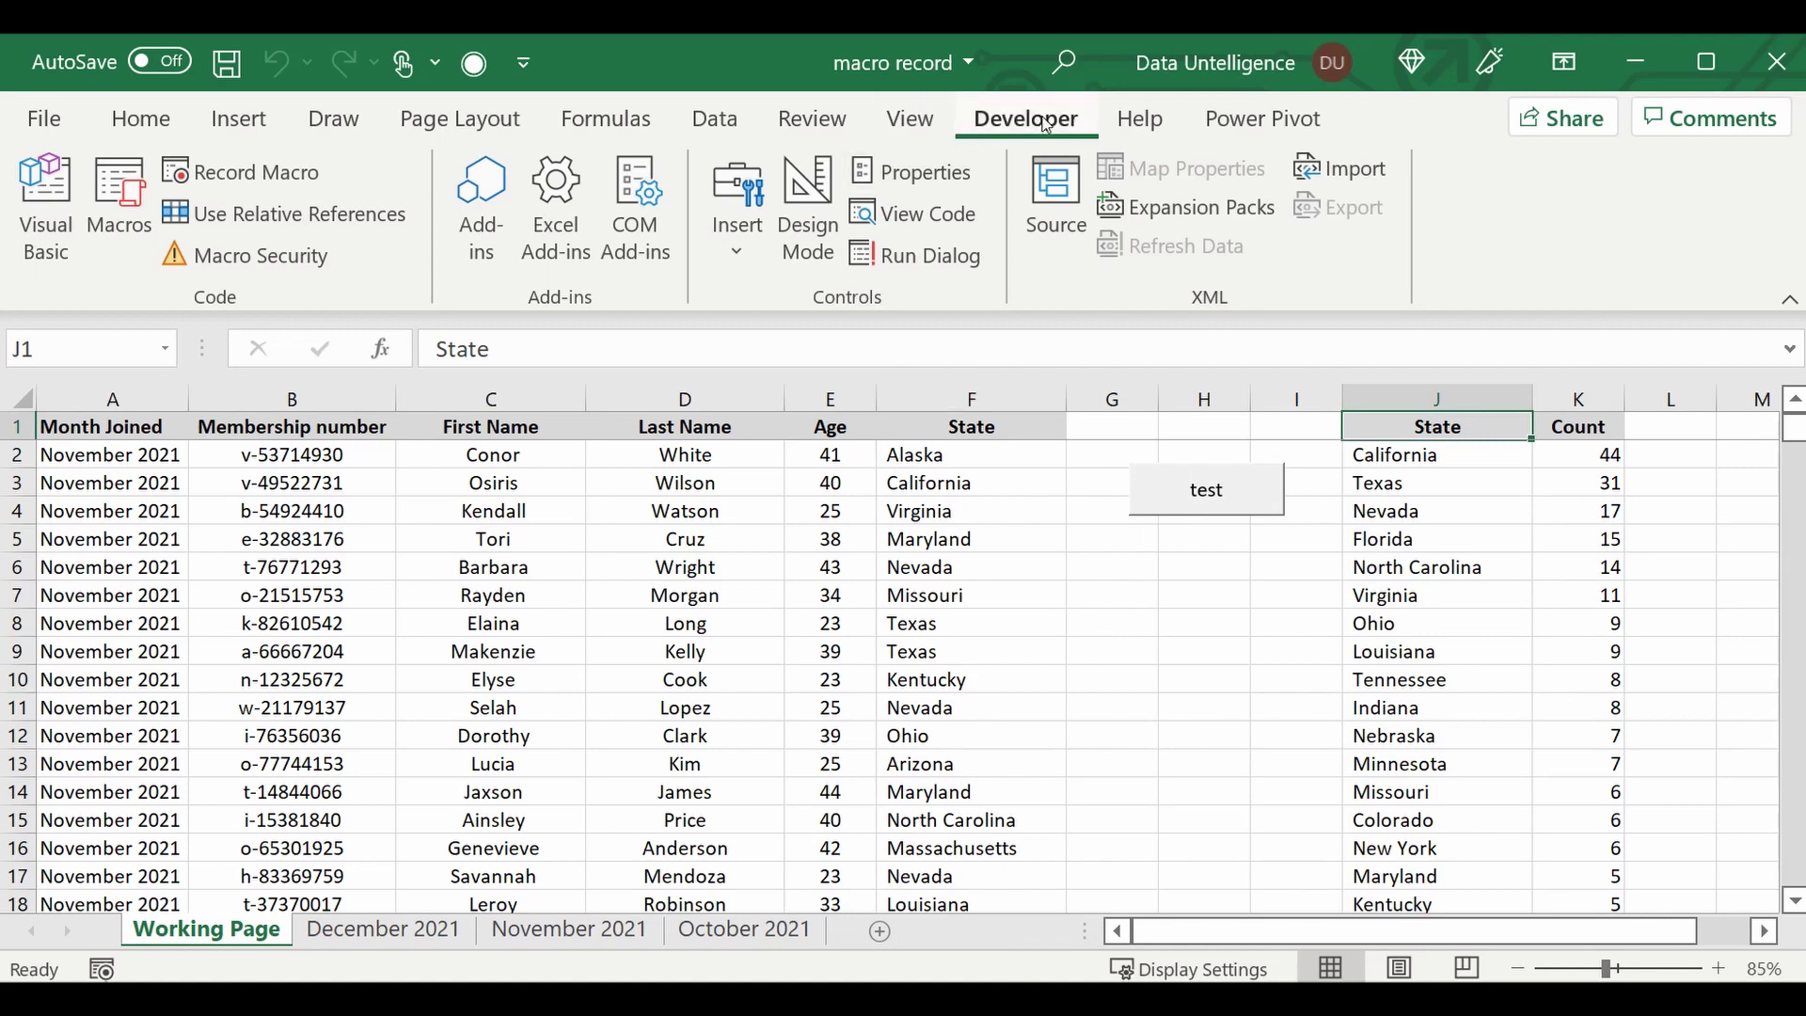
Draw a form-control Button 2 below the test button and assign it Macro1.
left_click(738, 256)
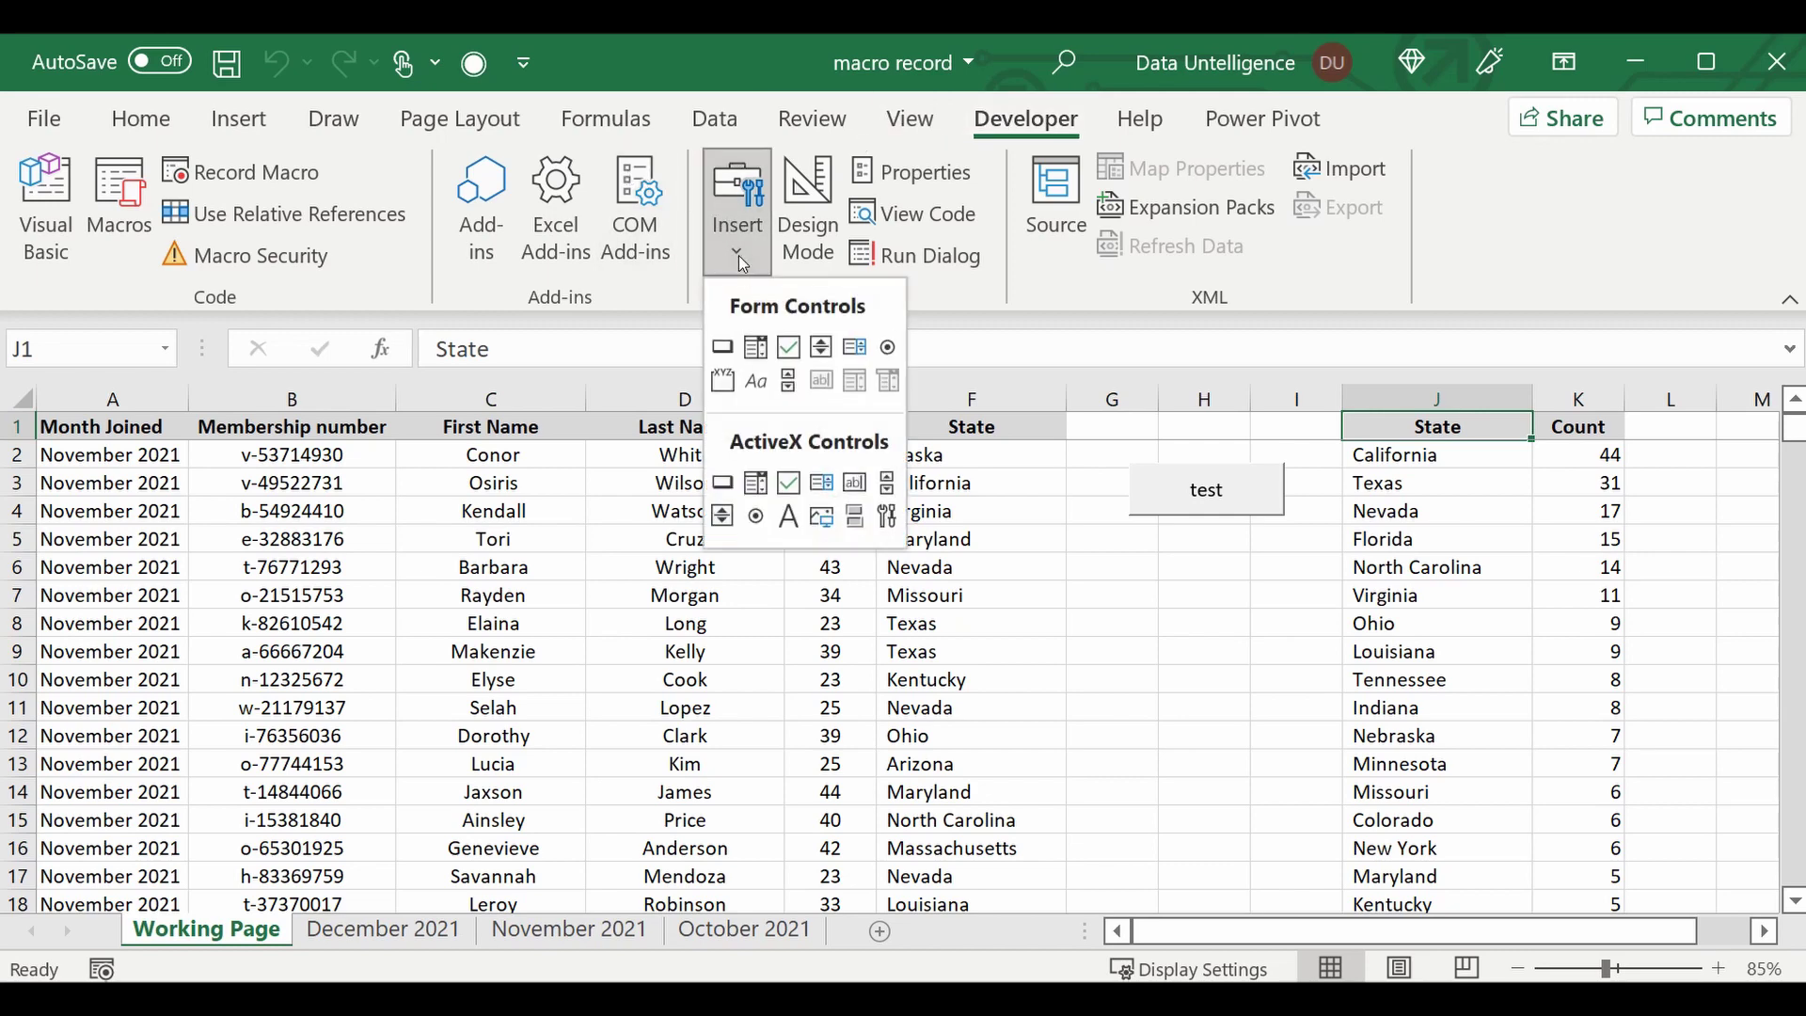
left_click(723, 348)
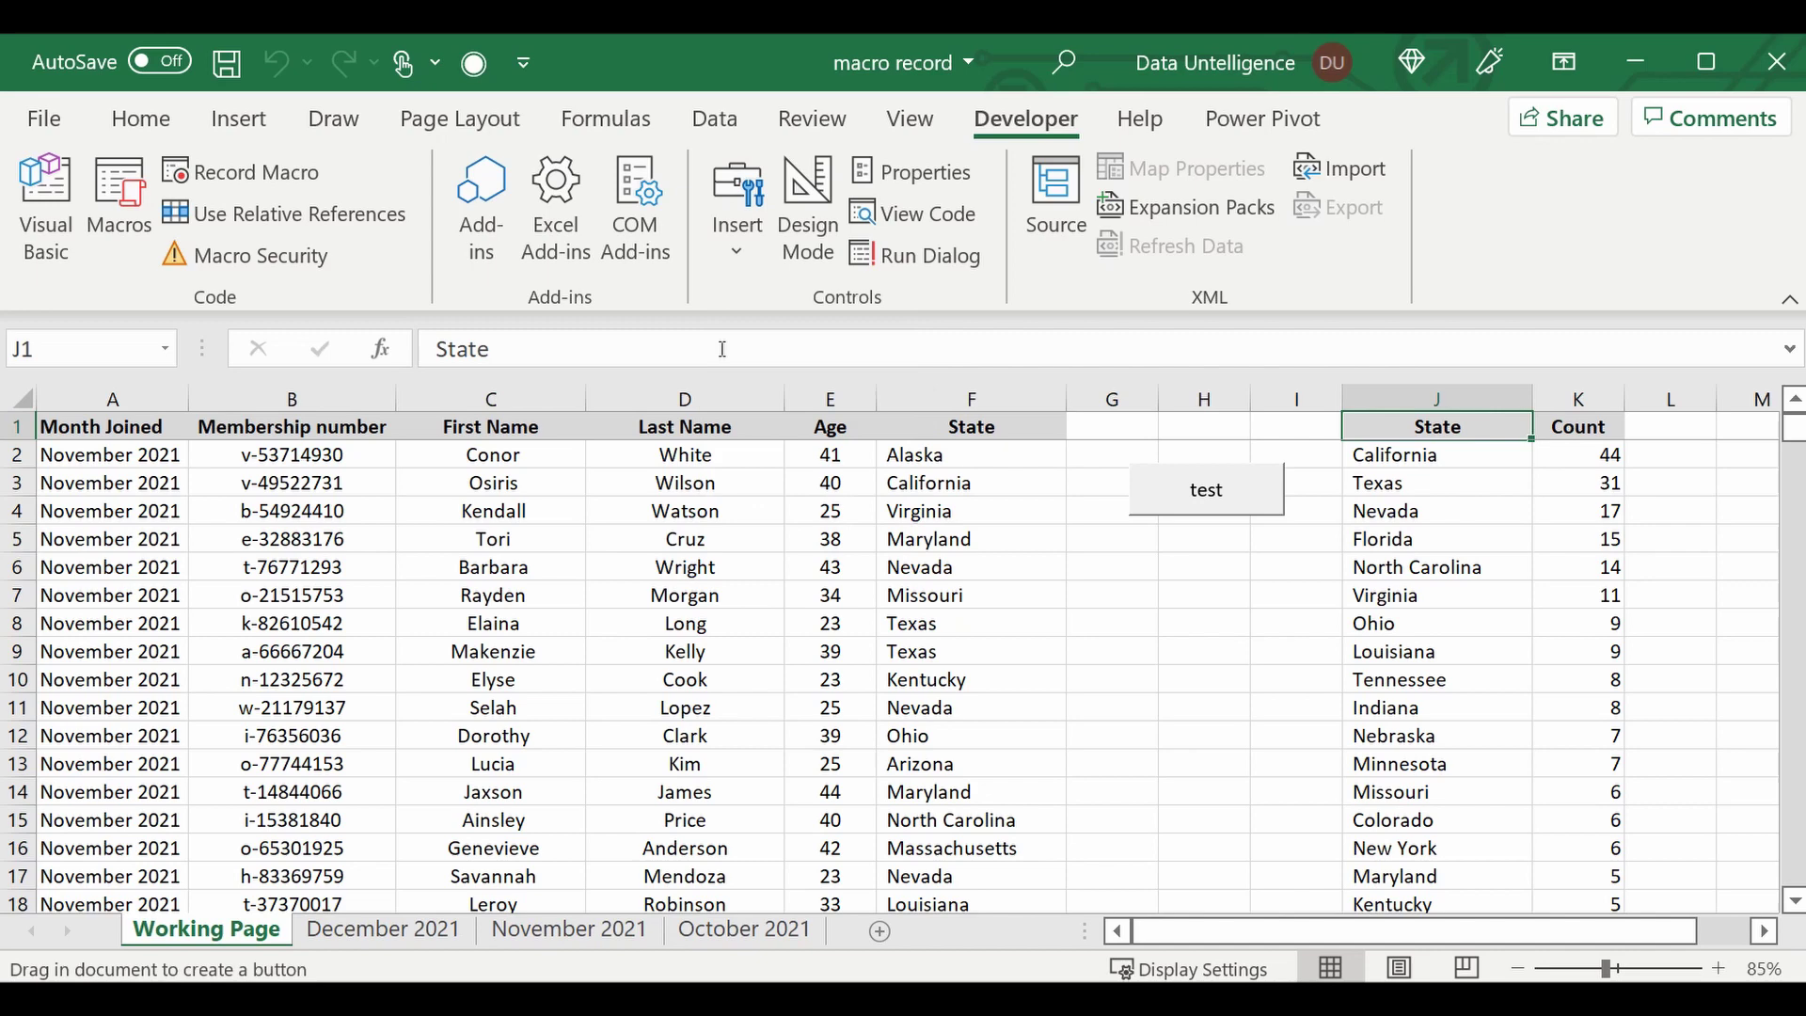
left_click_drag(1138, 562, 1279, 622)
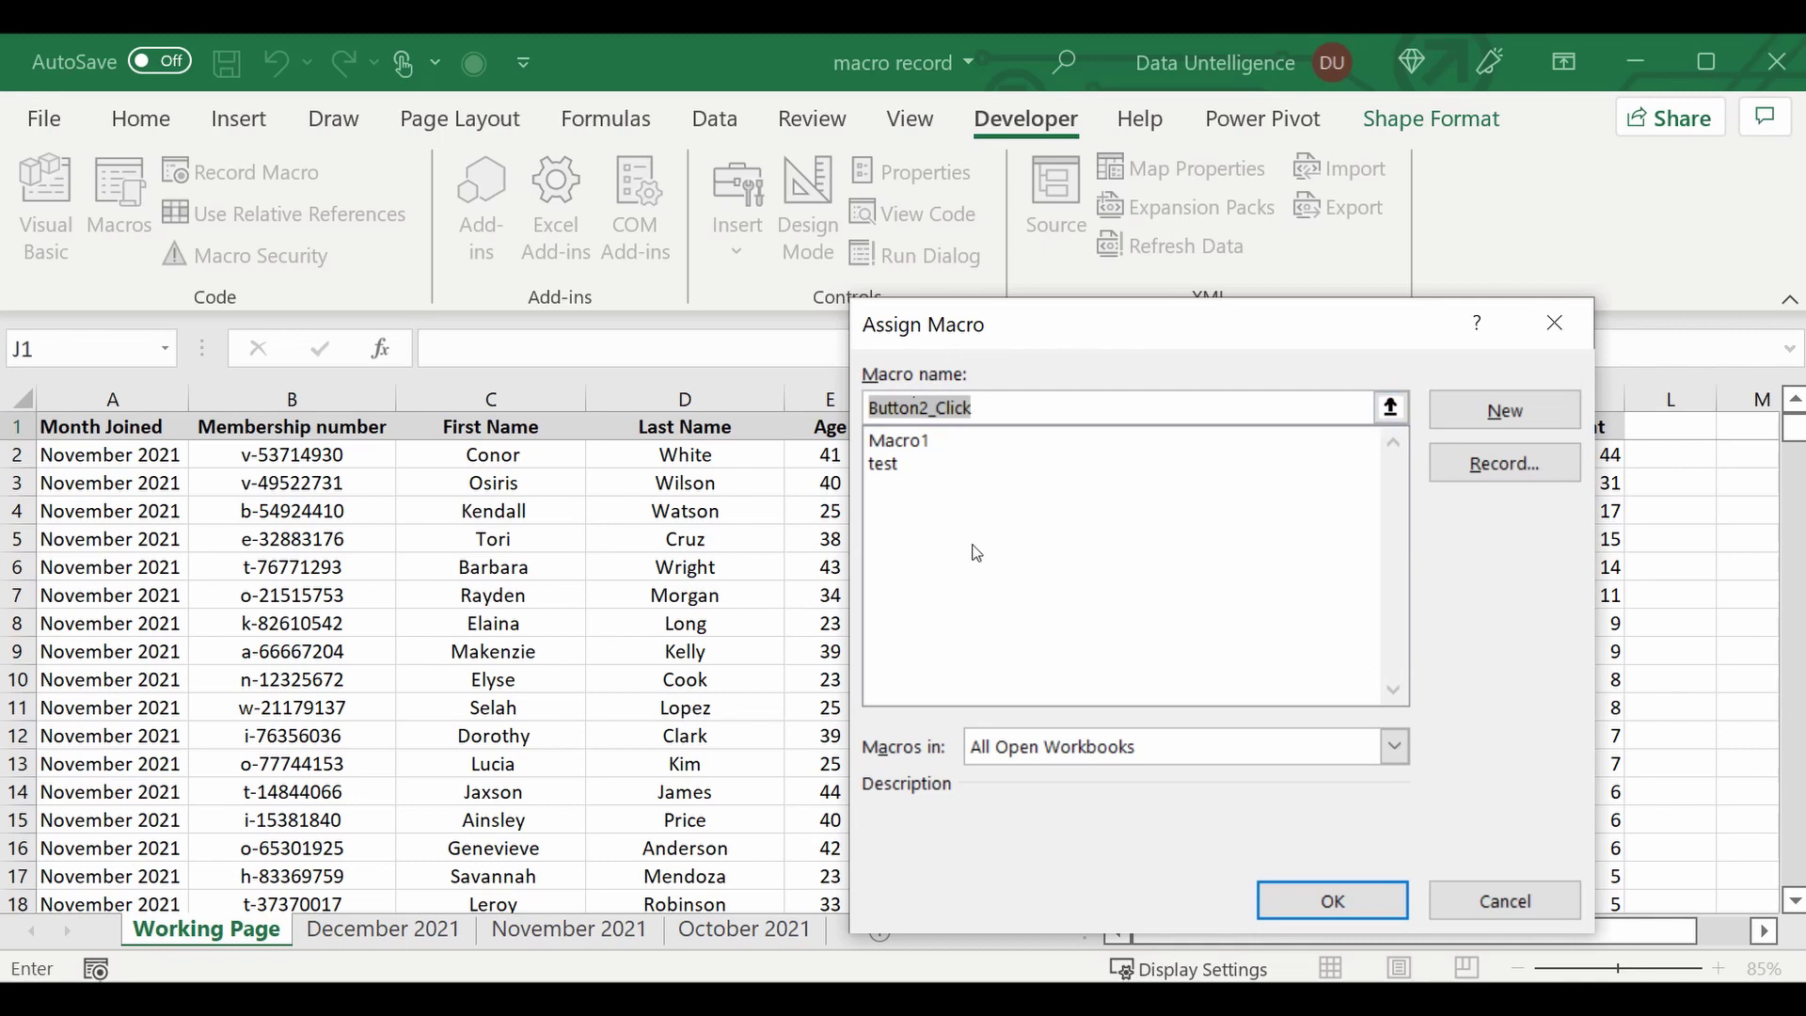
left_click(910, 449)
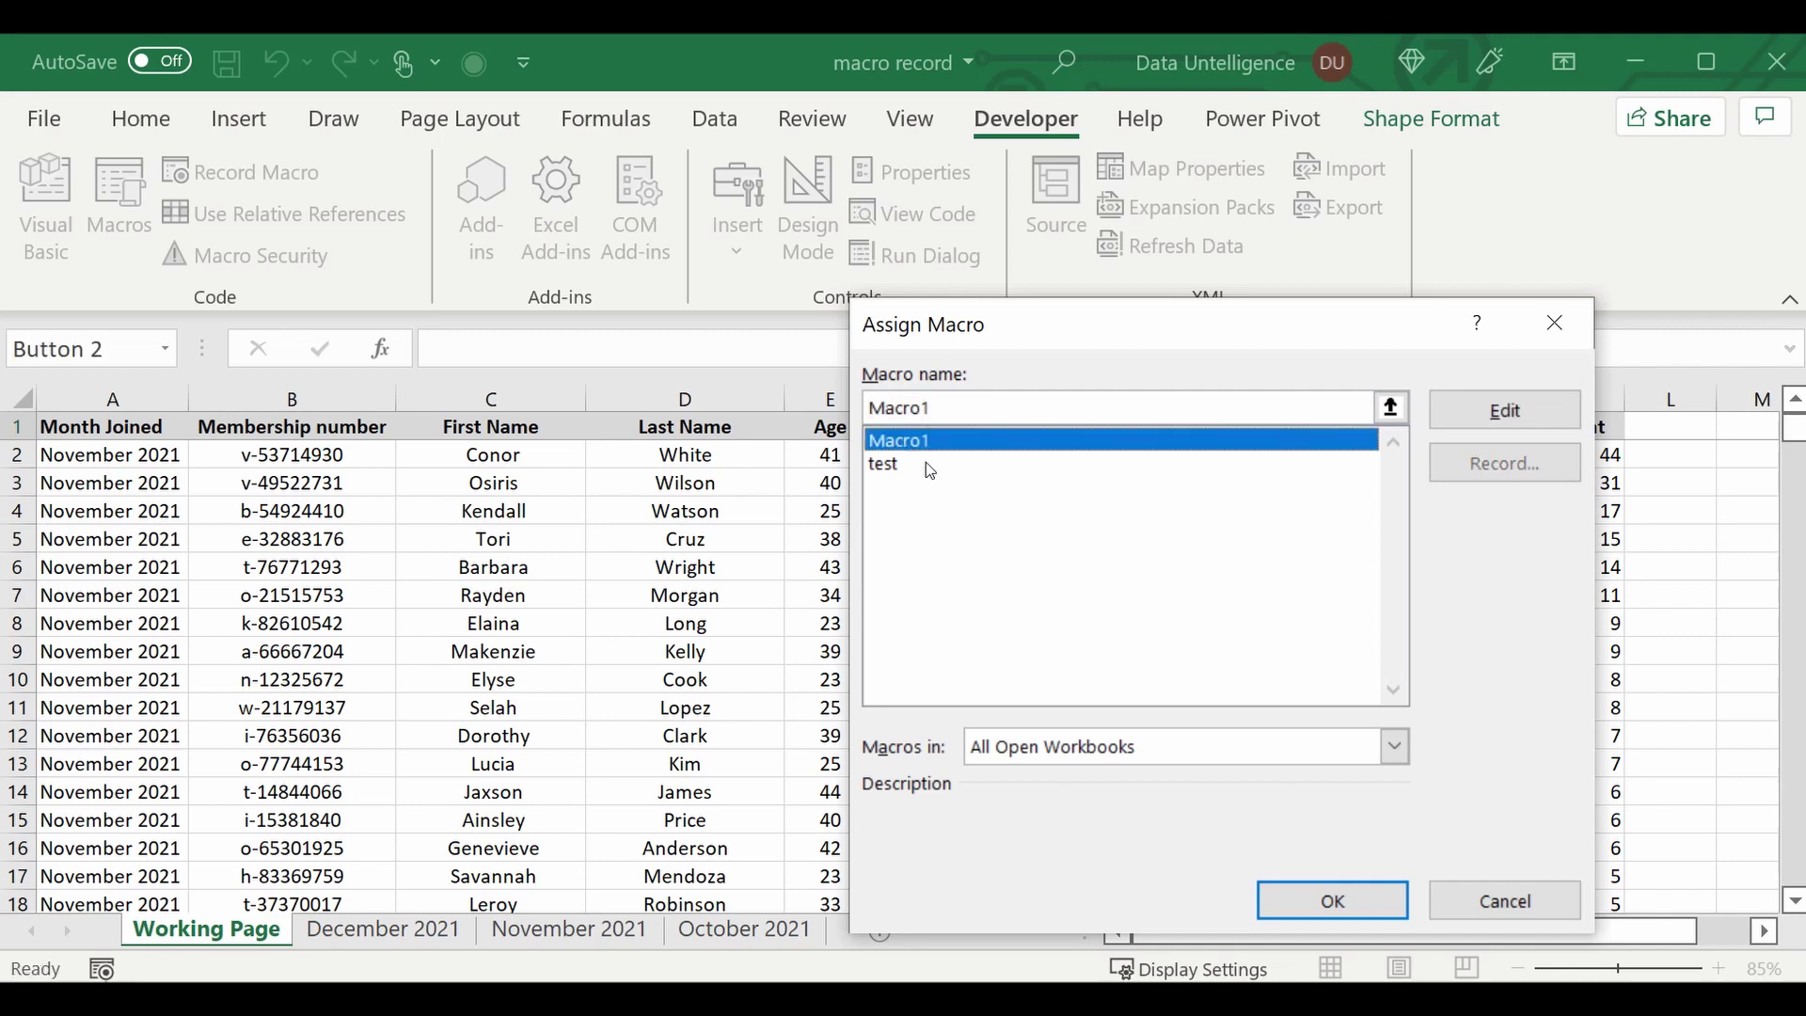
left_click(1347, 913)
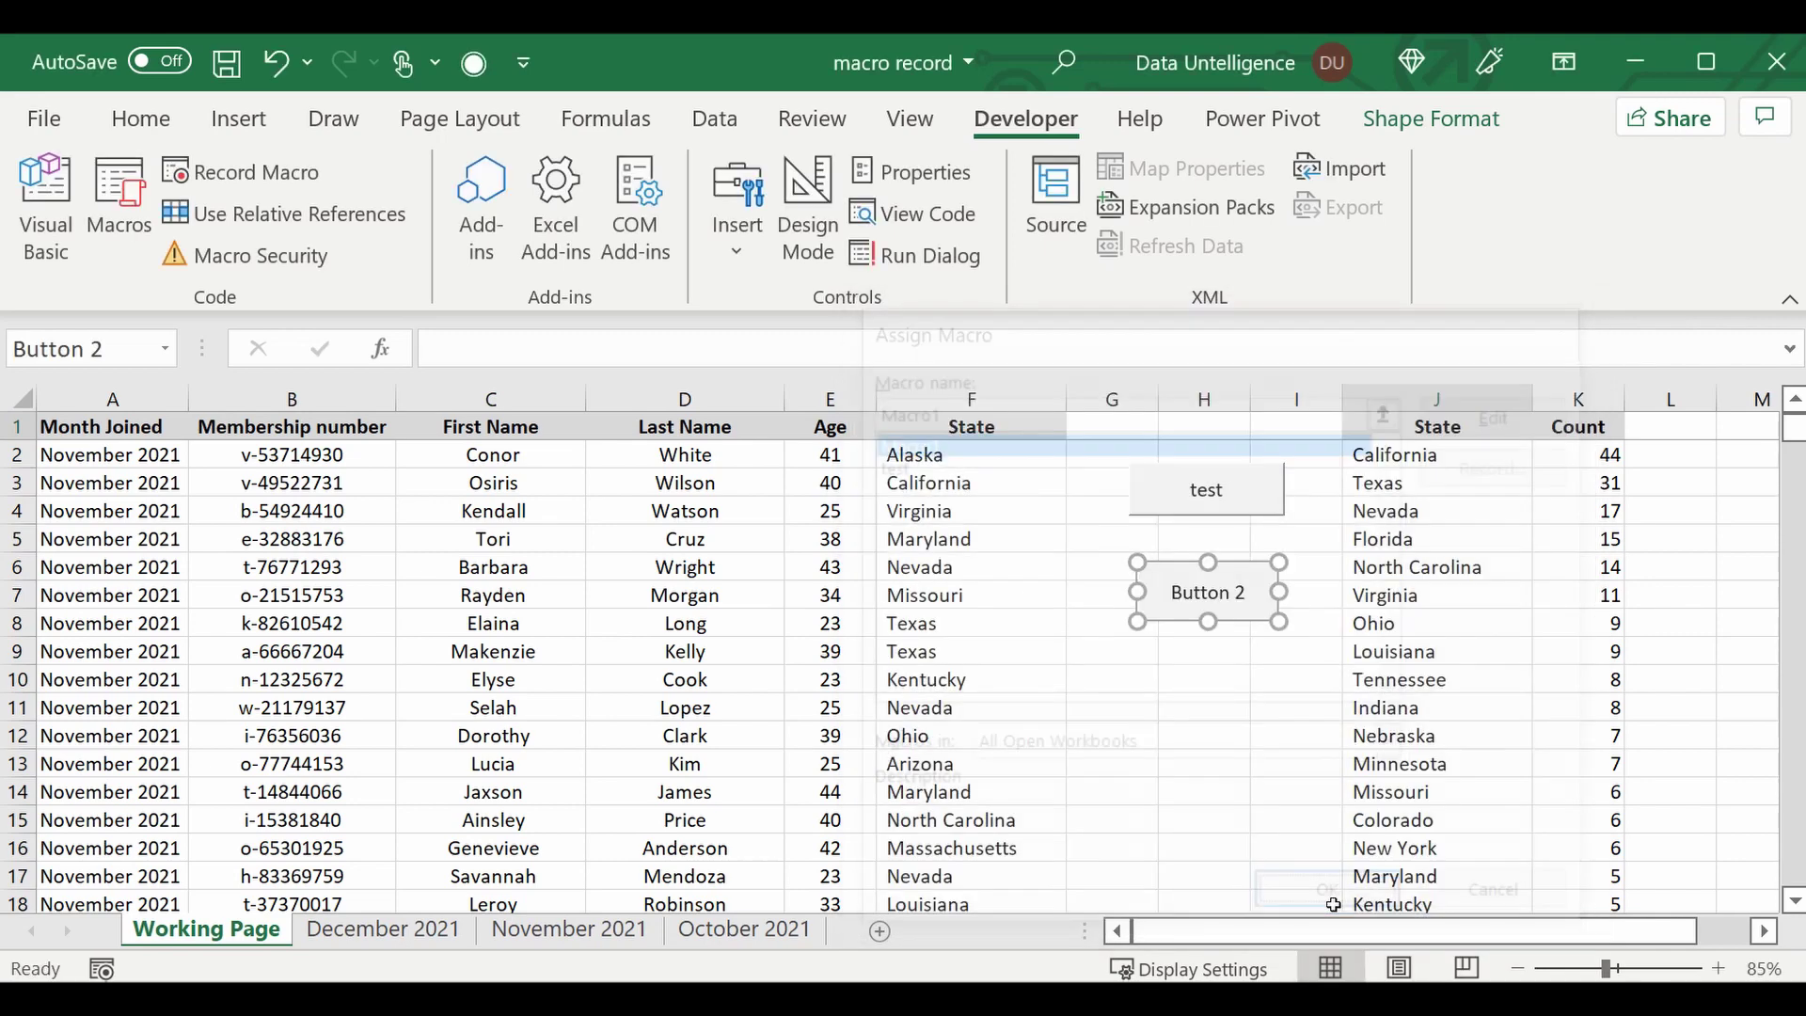
left_click(1188, 591)
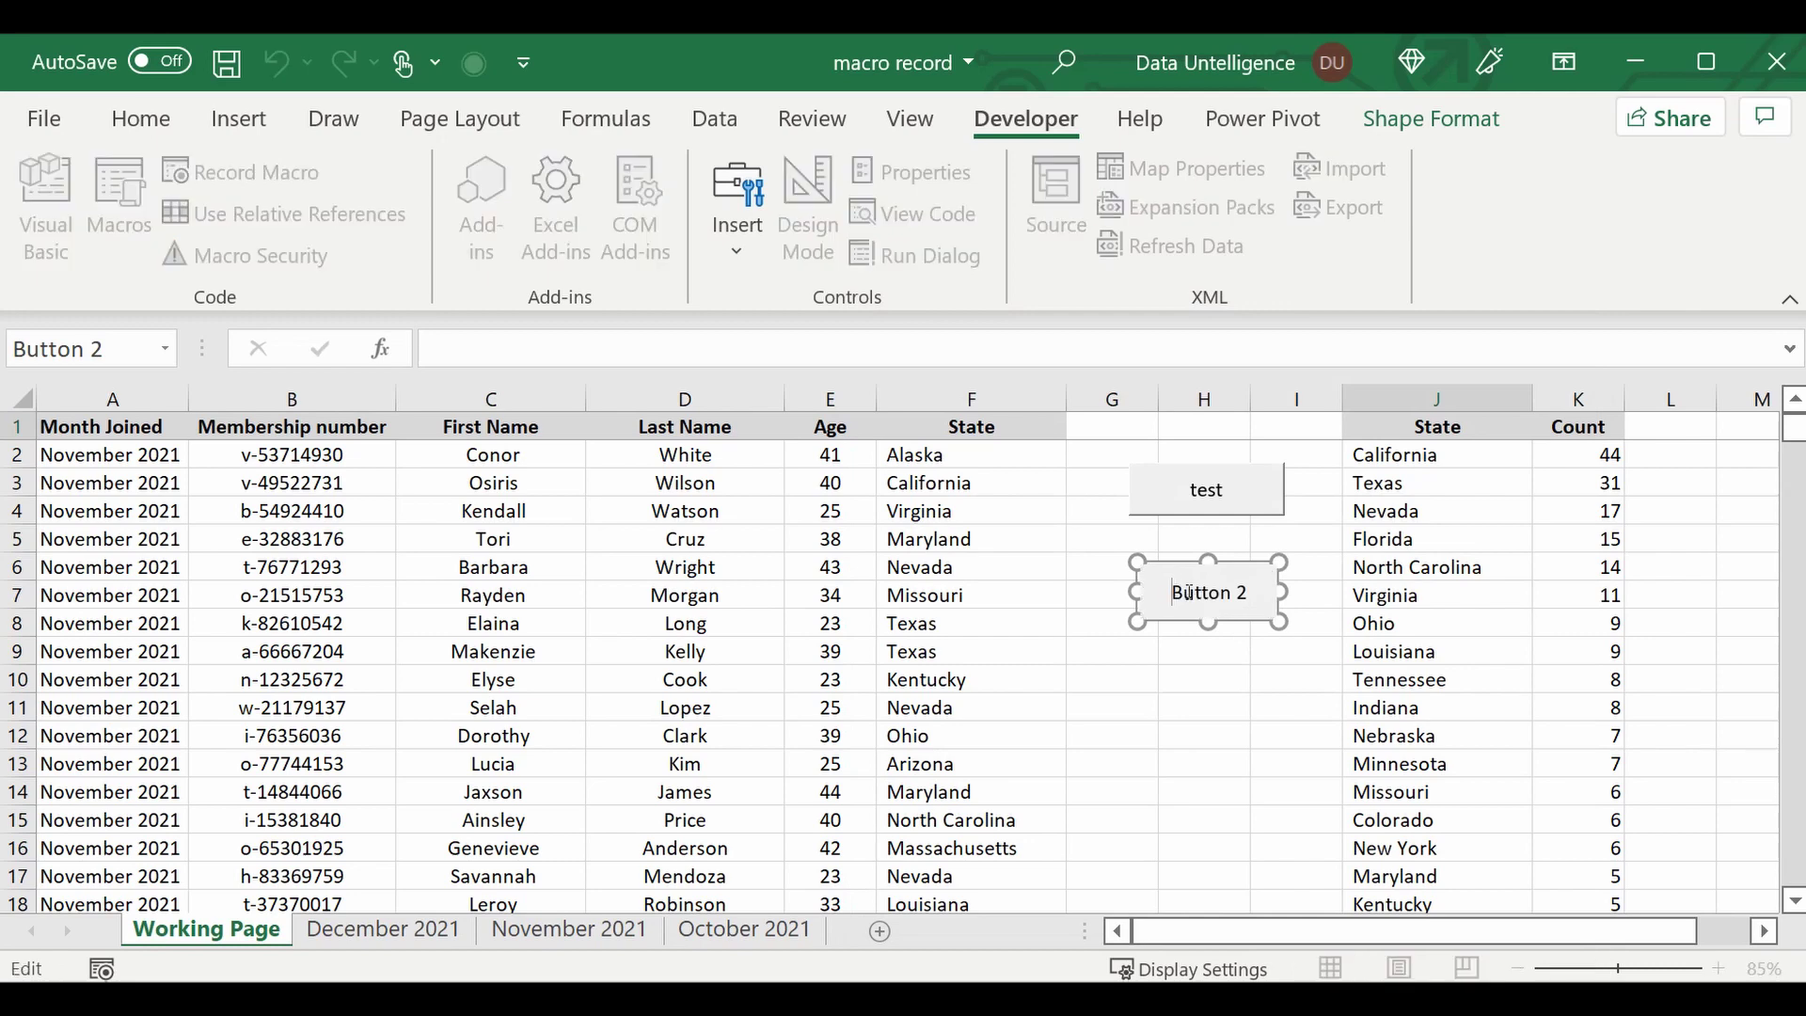
left_click(1215, 700)
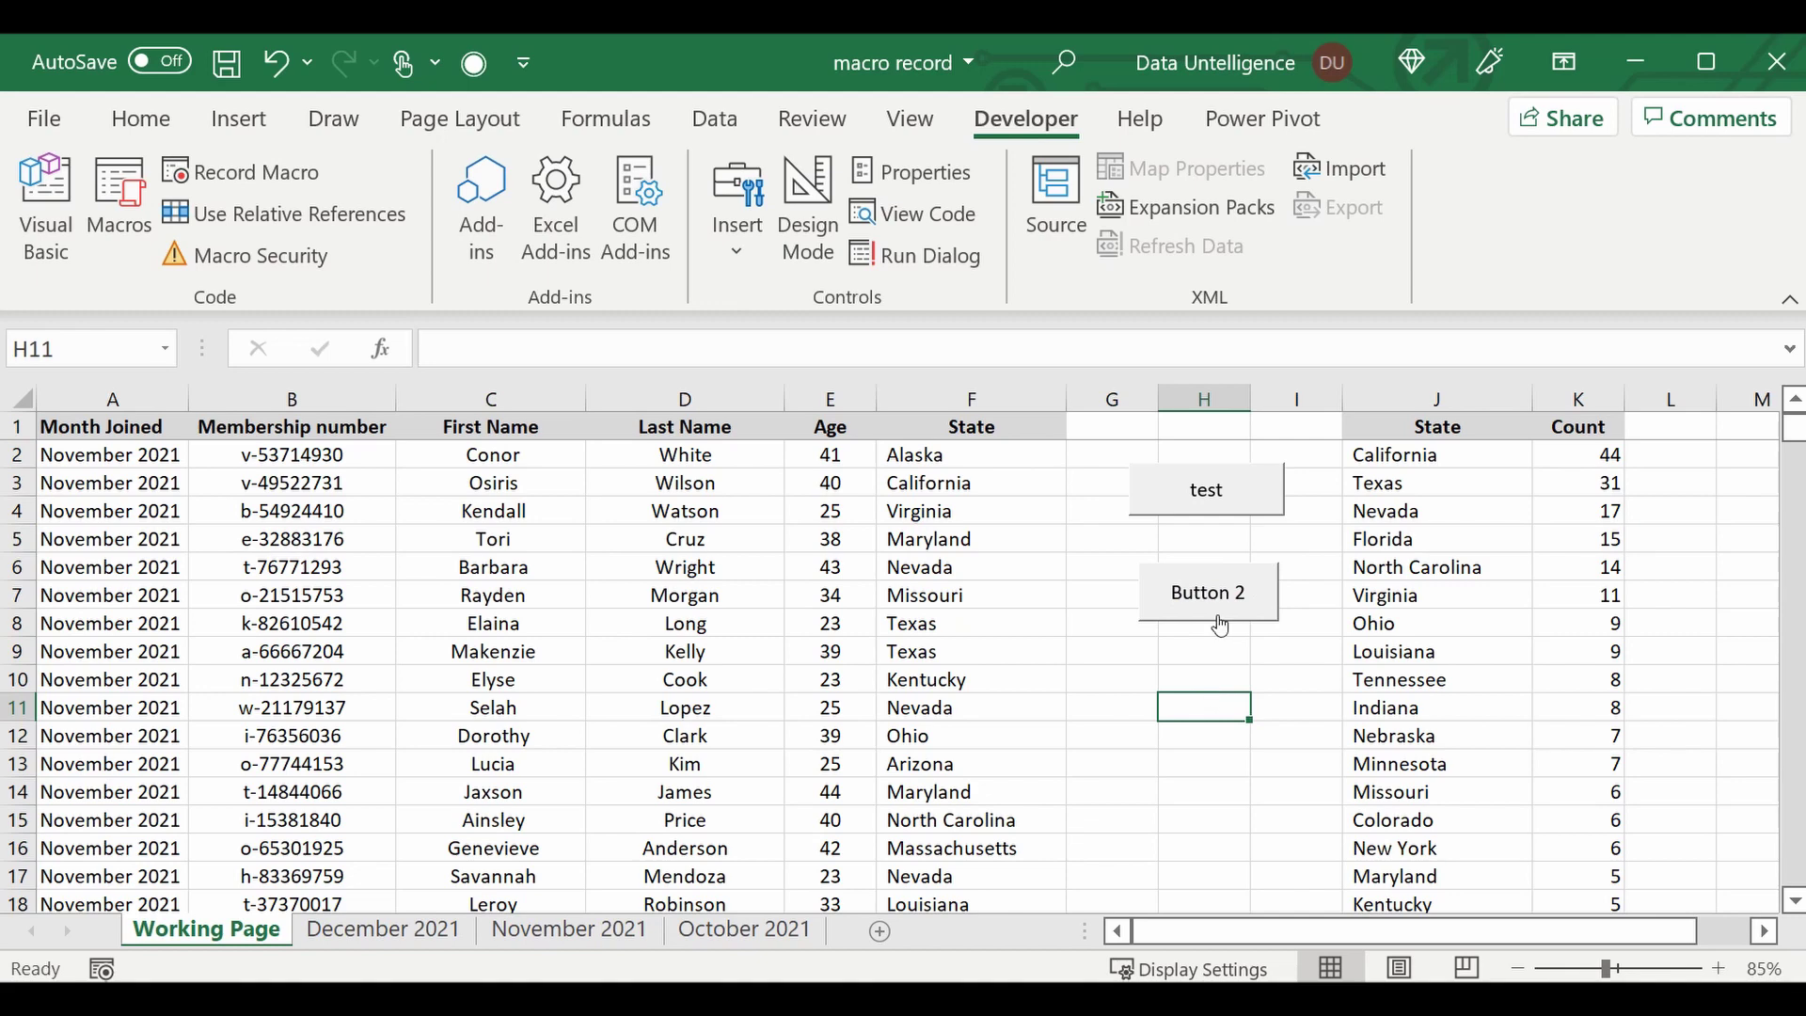
Copy columns A:F from the December 2021 sheet and paste them at Working Page cell A1.
left_click(374, 932)
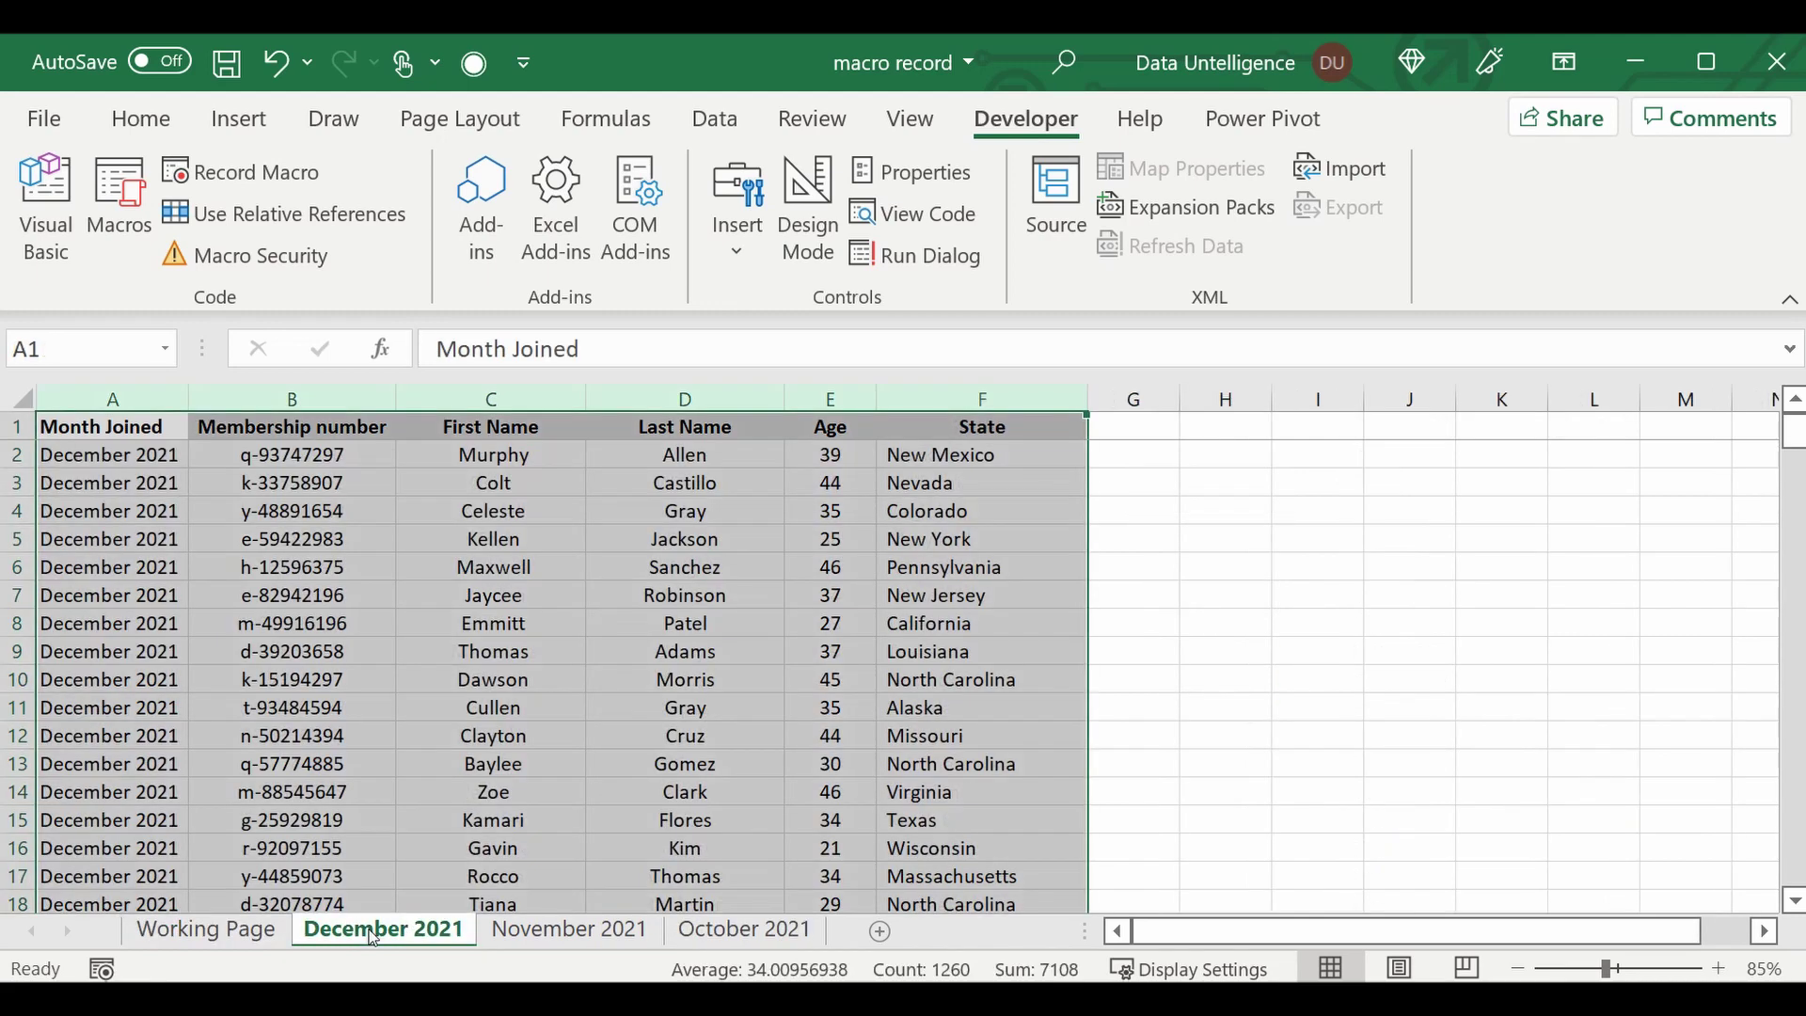
left_click_drag(87, 399, 982, 399)
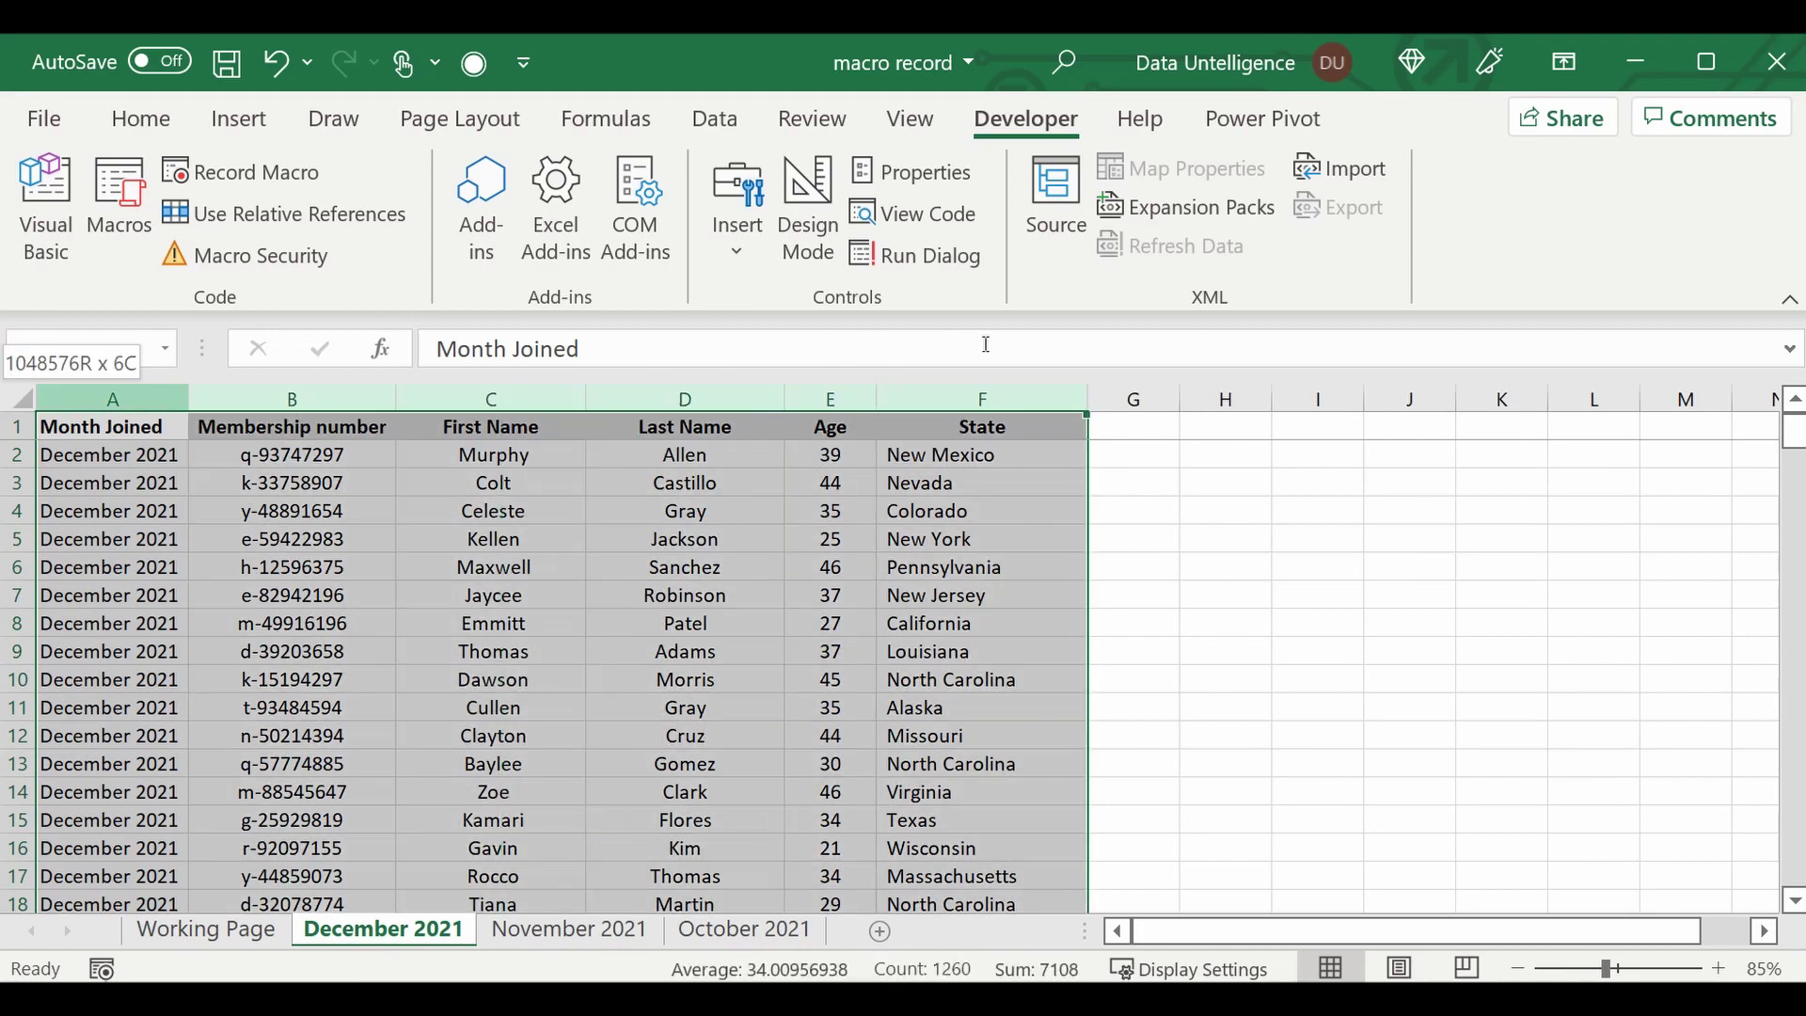
scroll(389, 657, "down", 7)
scroll(389, 657, "up", 8)
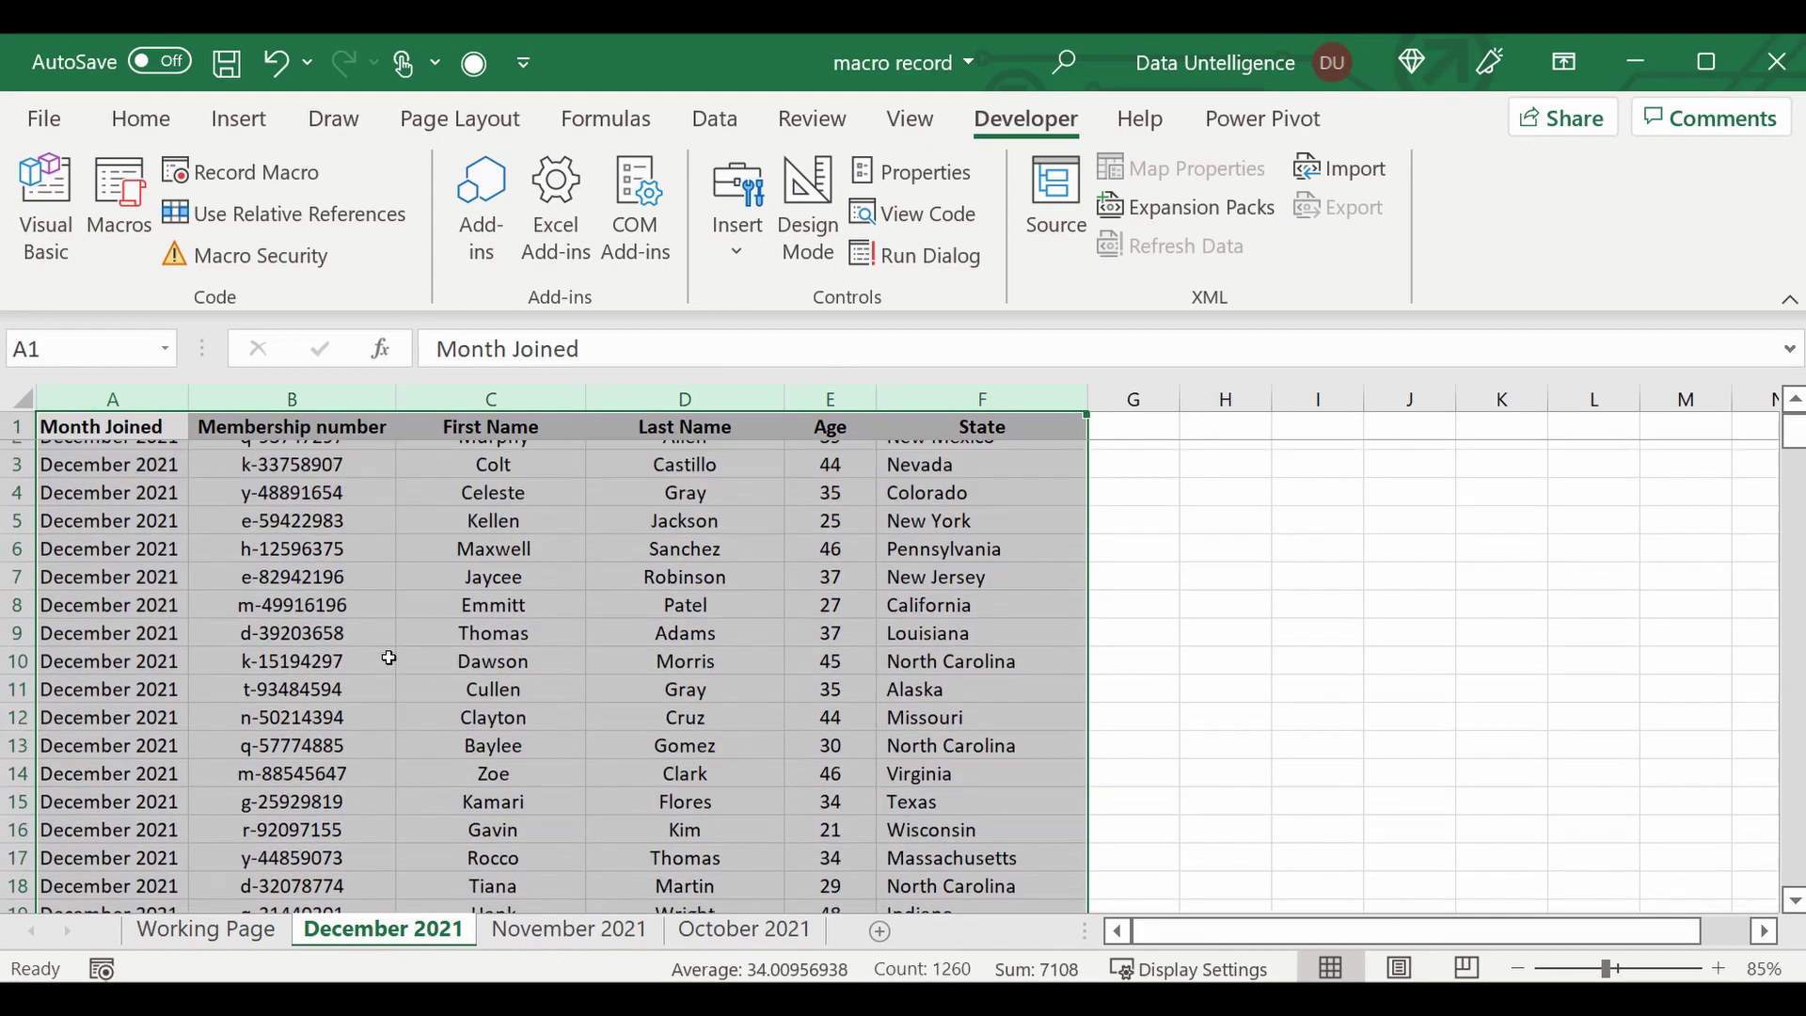
right_click(348, 576)
left_click(492, 436)
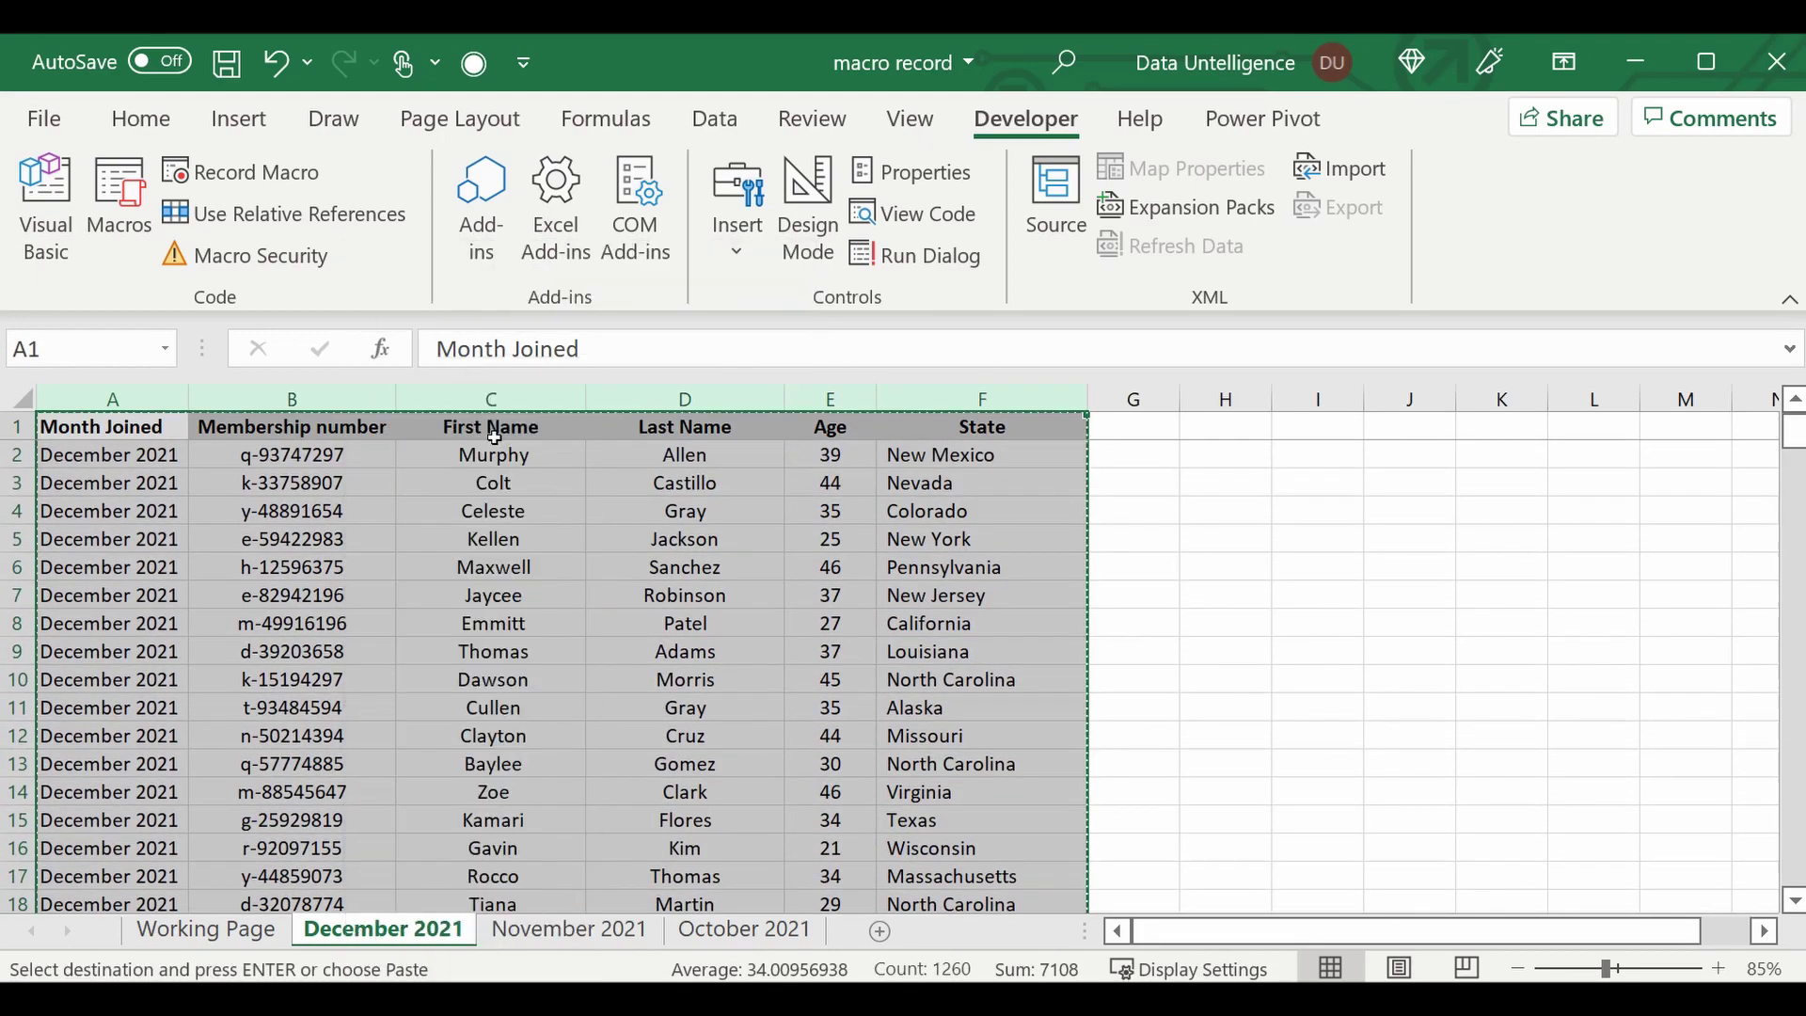
left_click(210, 933)
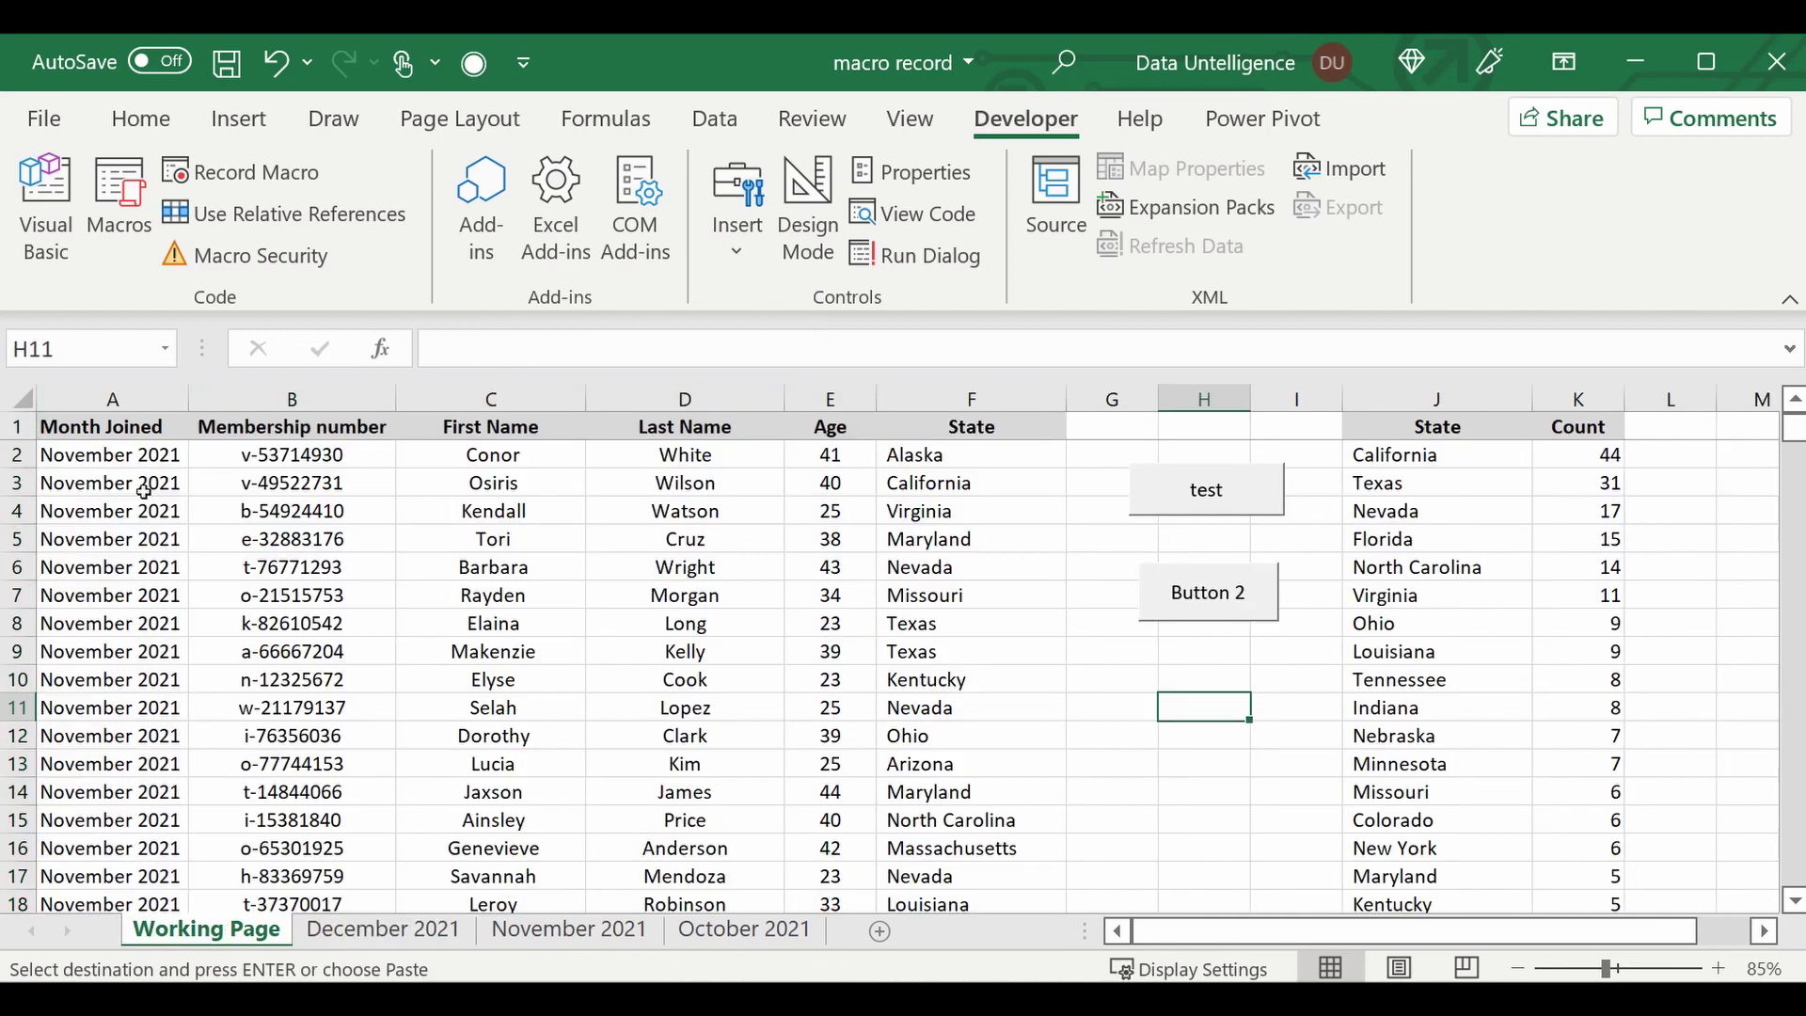
right_click(99, 428)
left_click(182, 308)
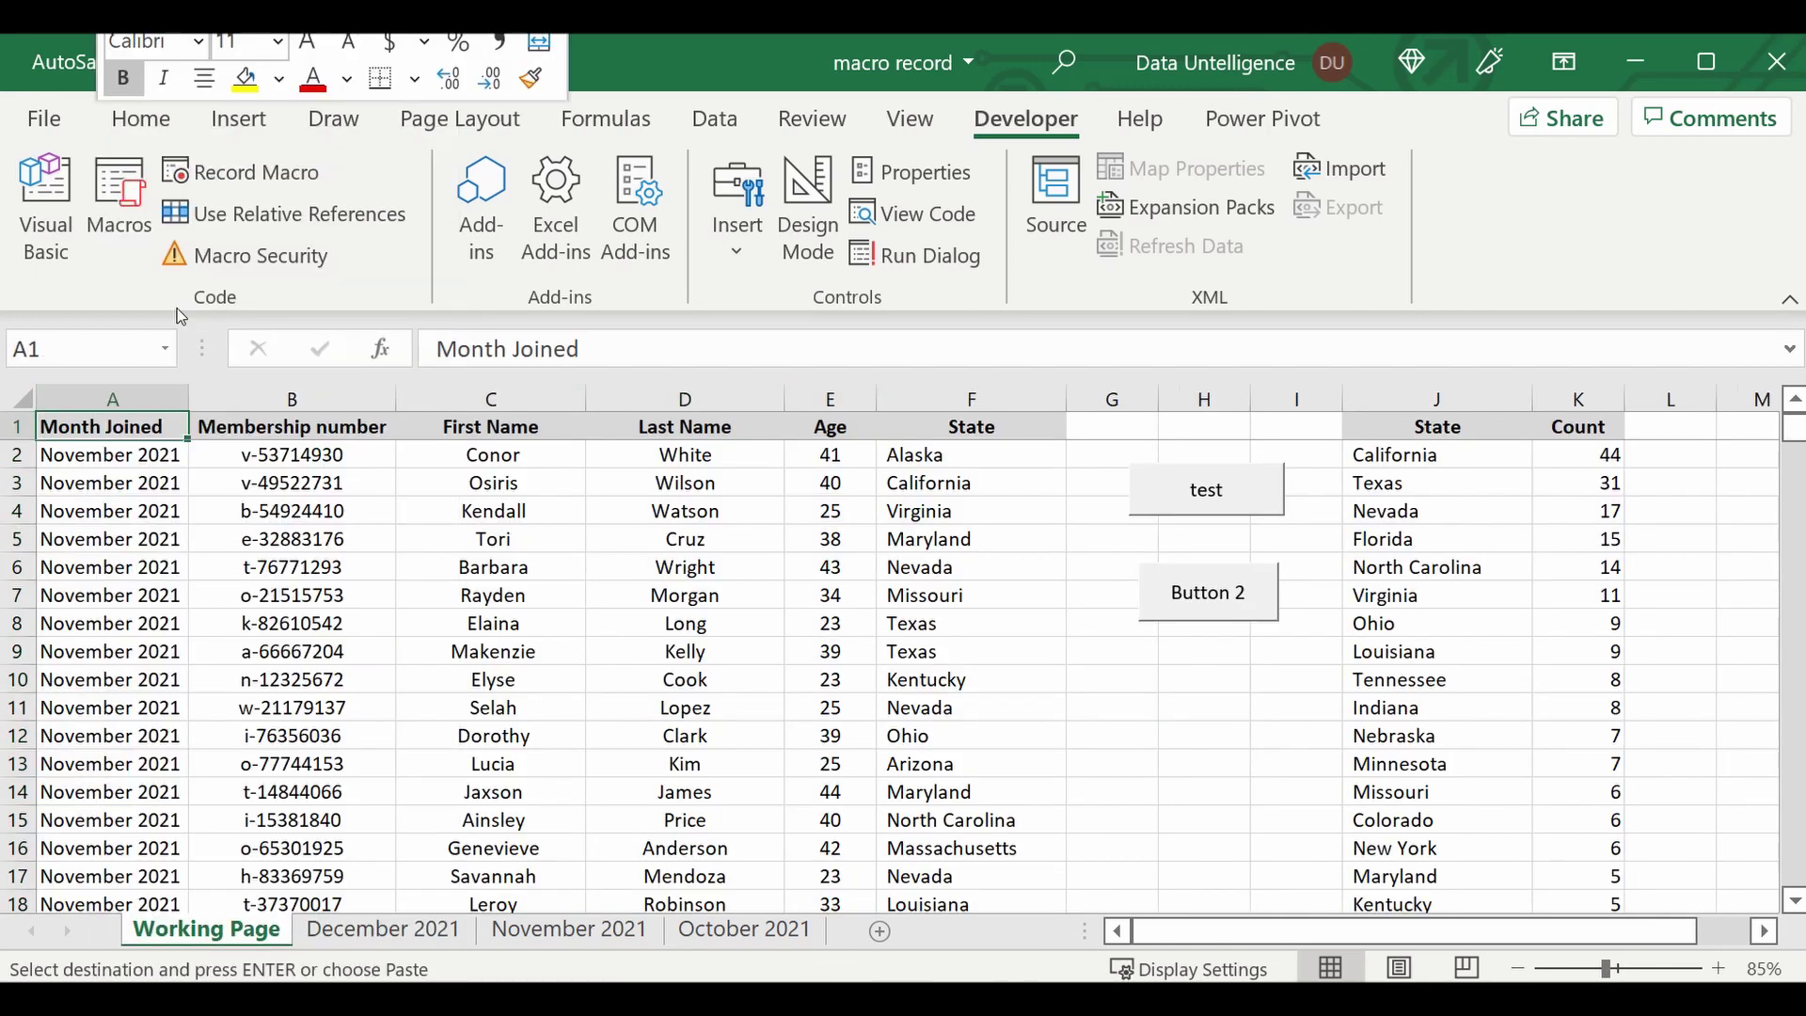
left_click(1219, 788)
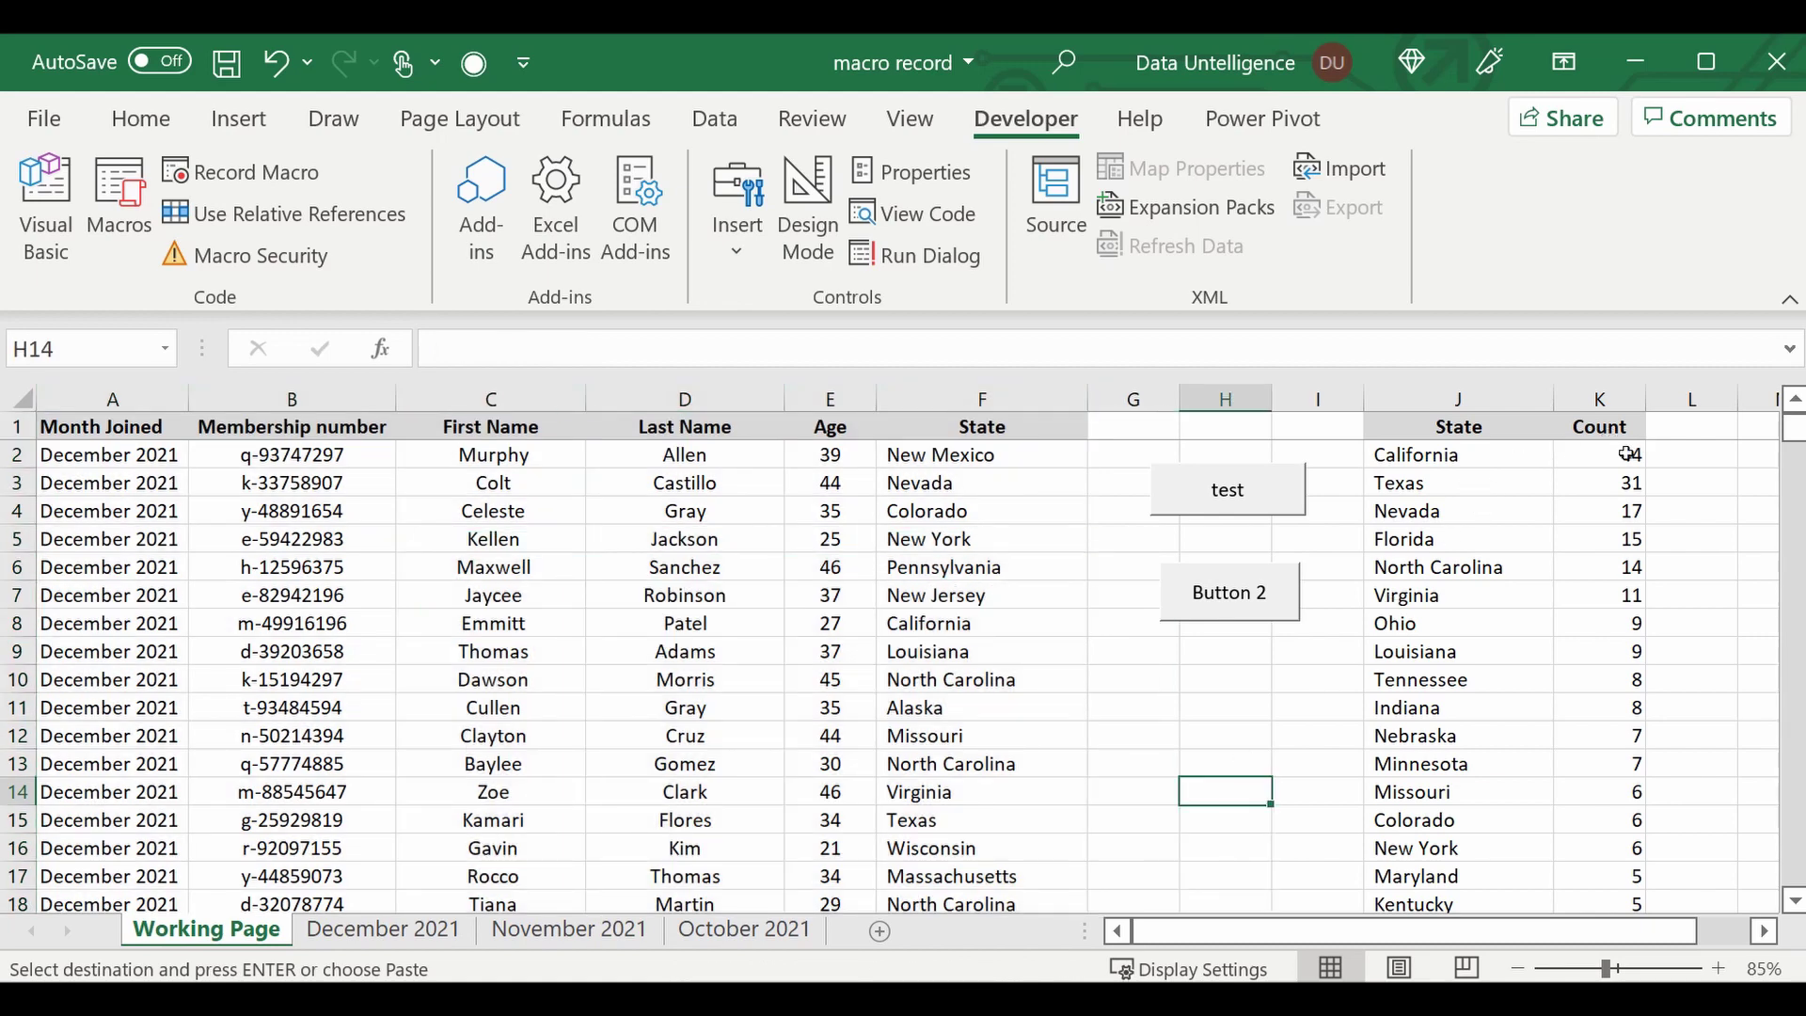
Run Macro1 from Button 2, rebuilding the State/Count table led by California 33, Texas 24.
left_click(1219, 712)
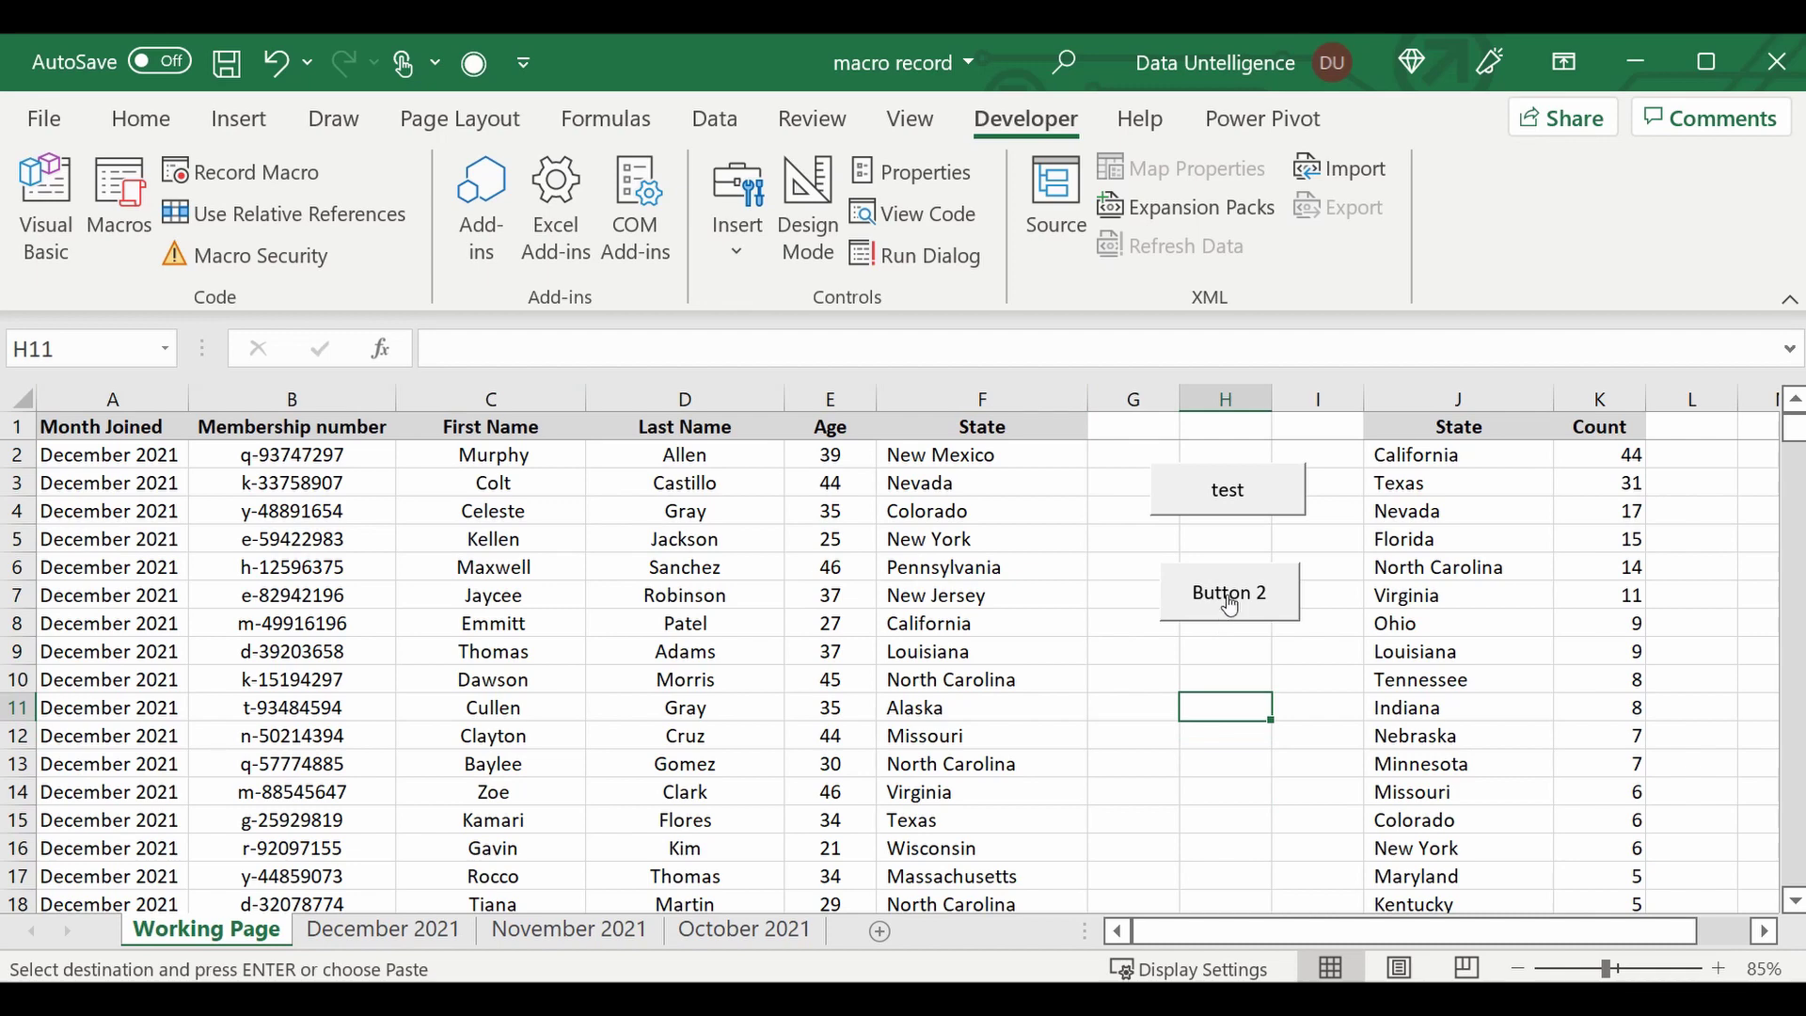
left_click(1230, 605)
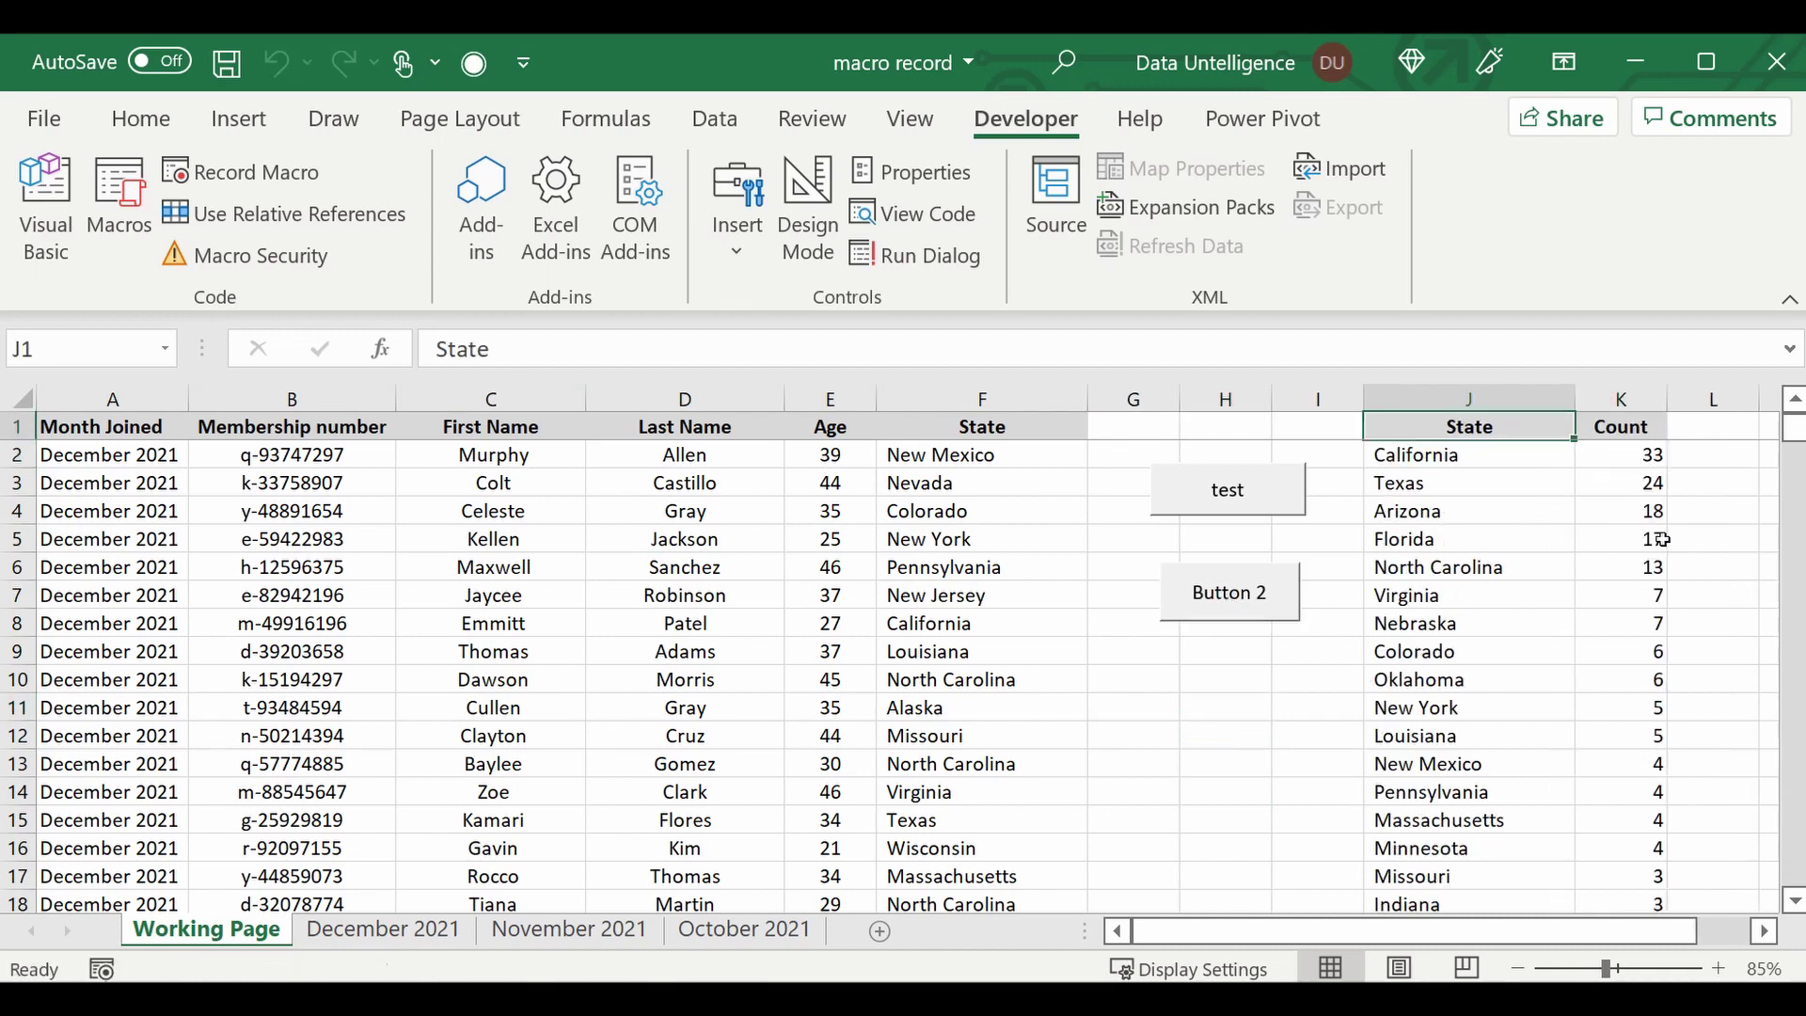